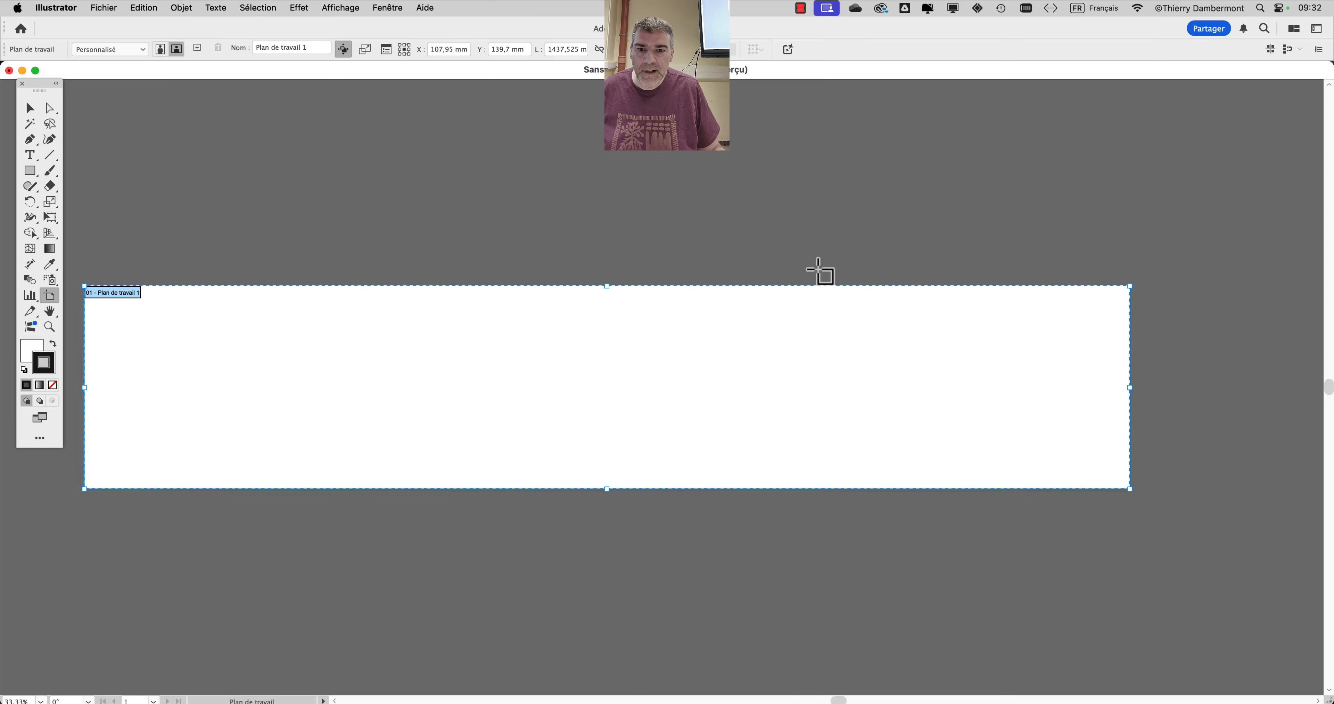
Add the point text "Arizona" on the artboard
click(30, 108)
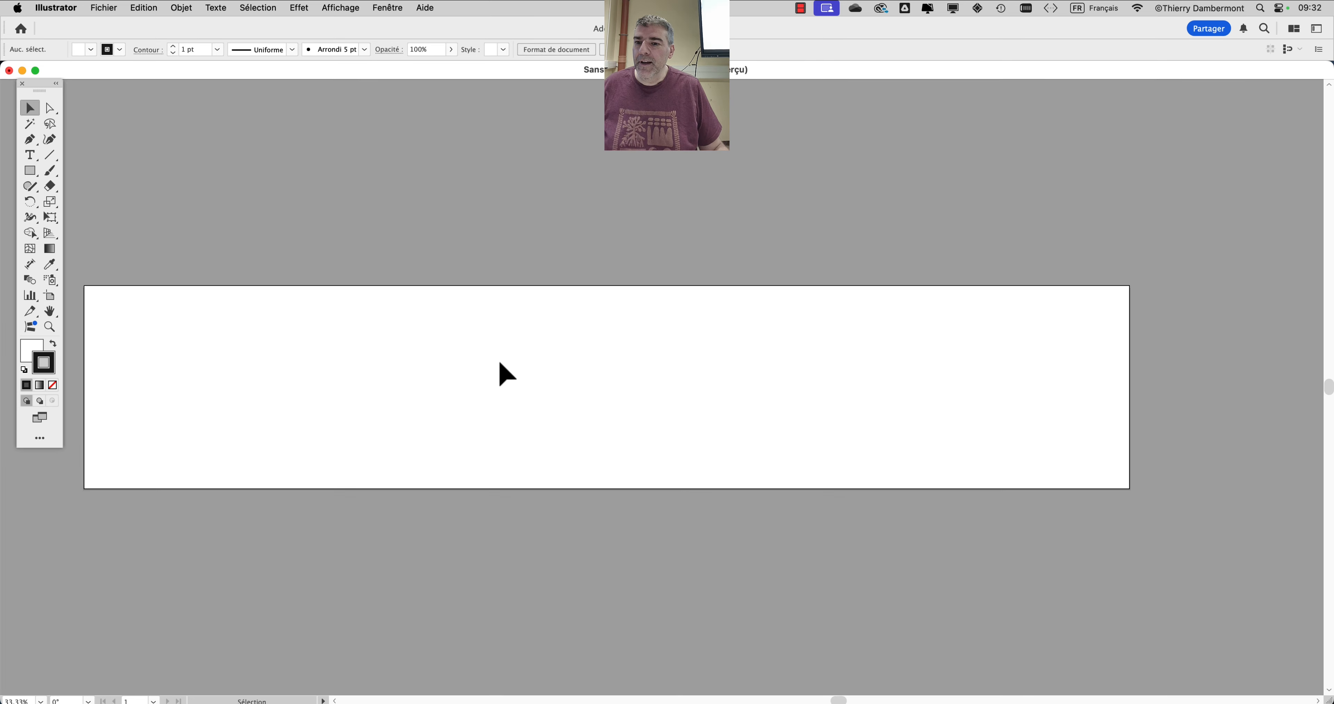
scroll(499, 361, up, 2)
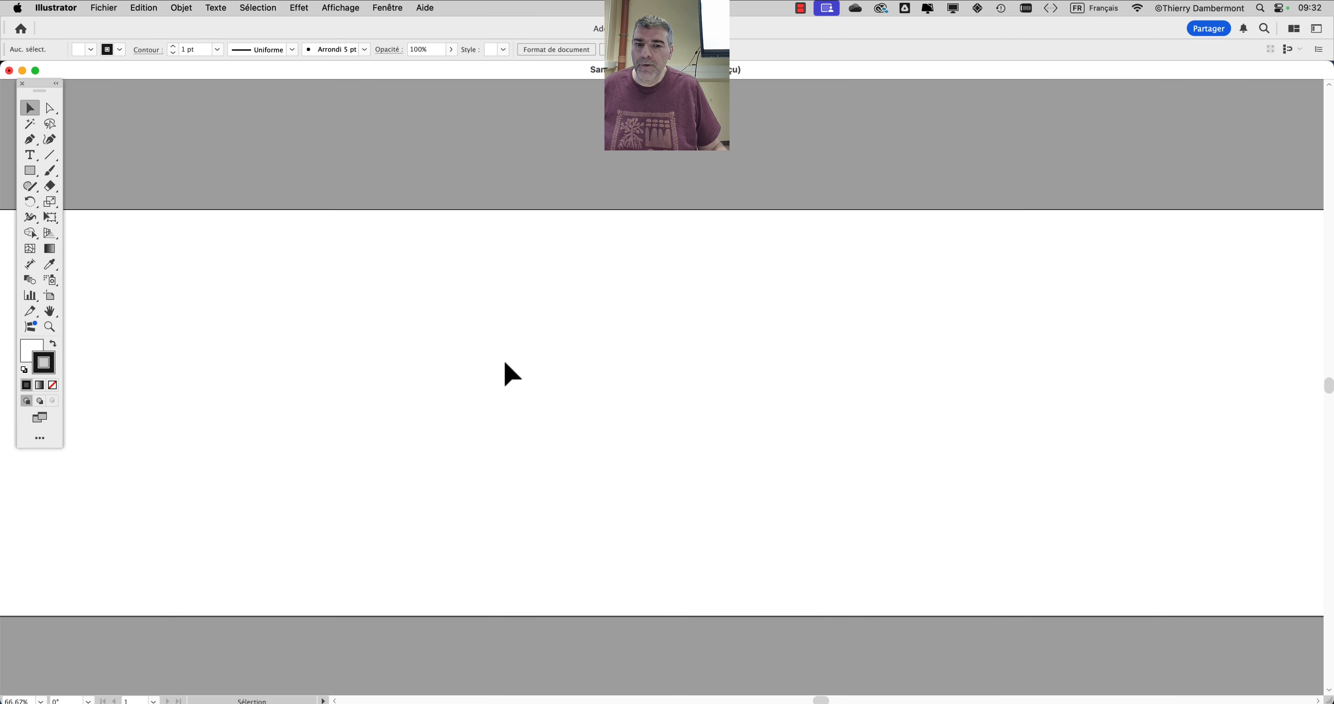
click(30, 158)
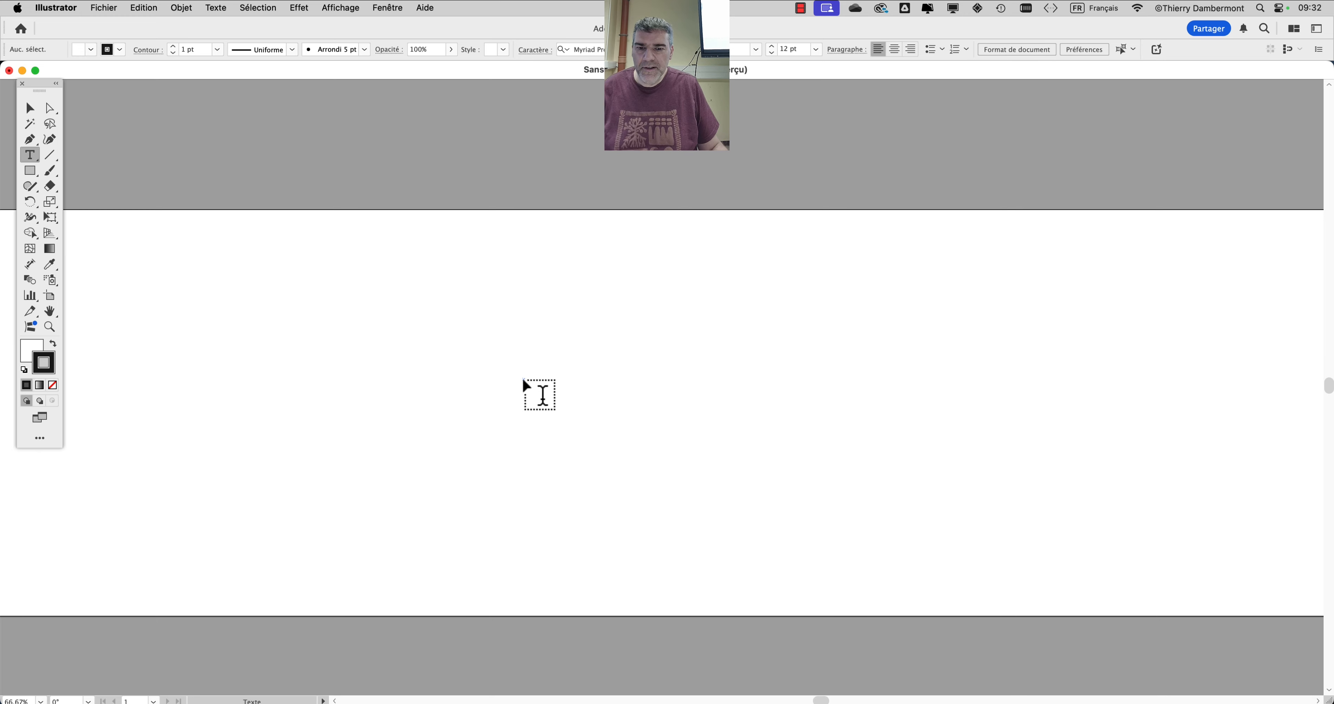
click(523, 380)
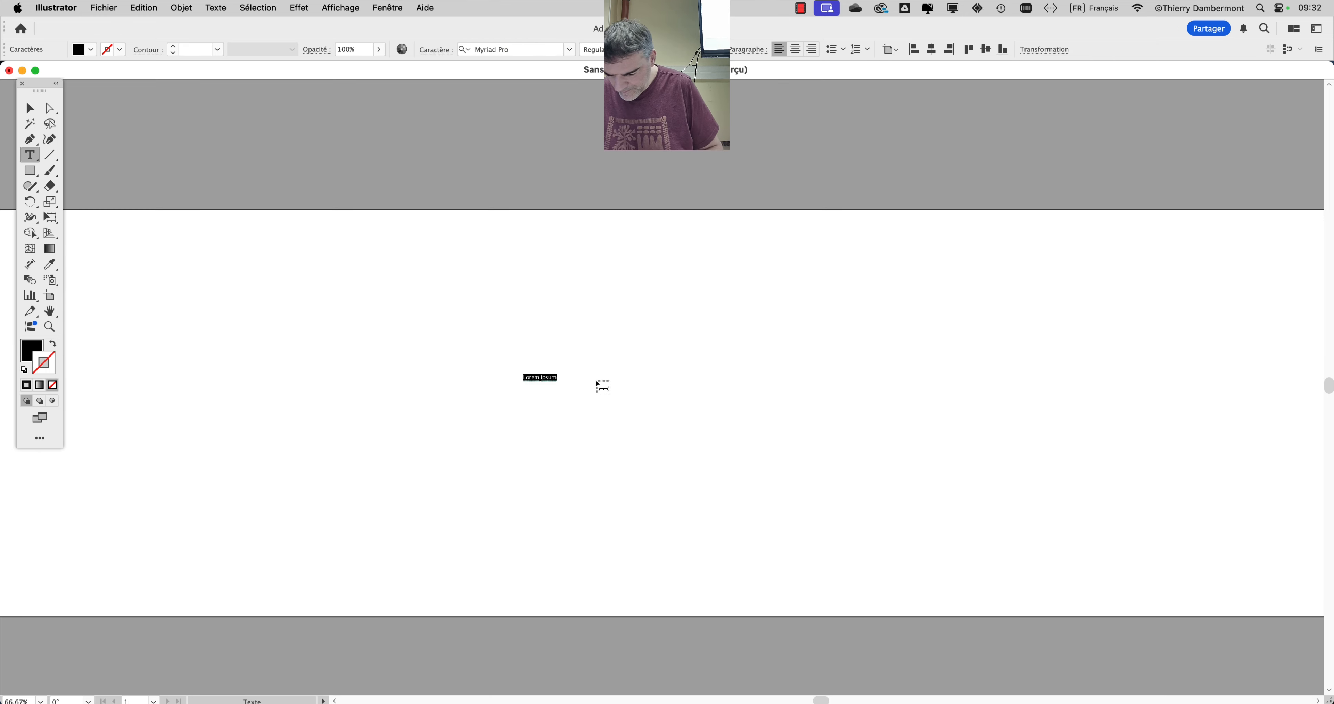
text(Ar)
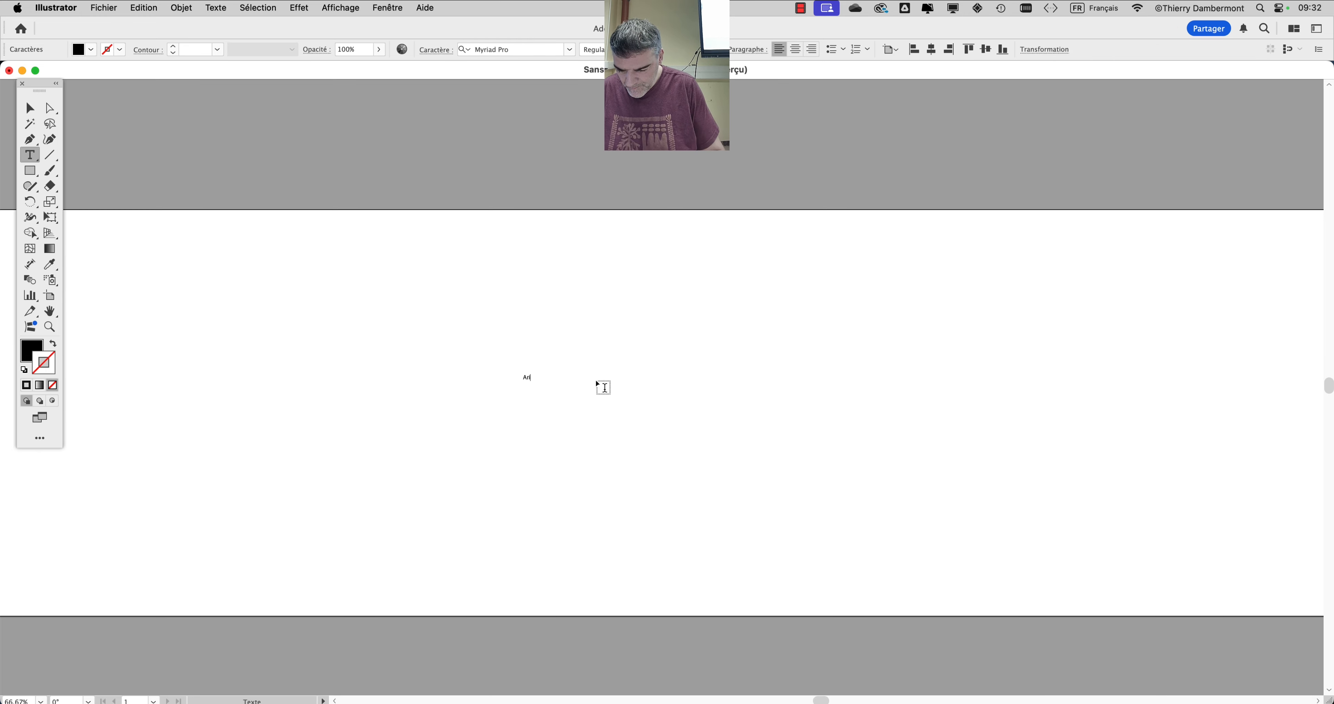
text(izona)
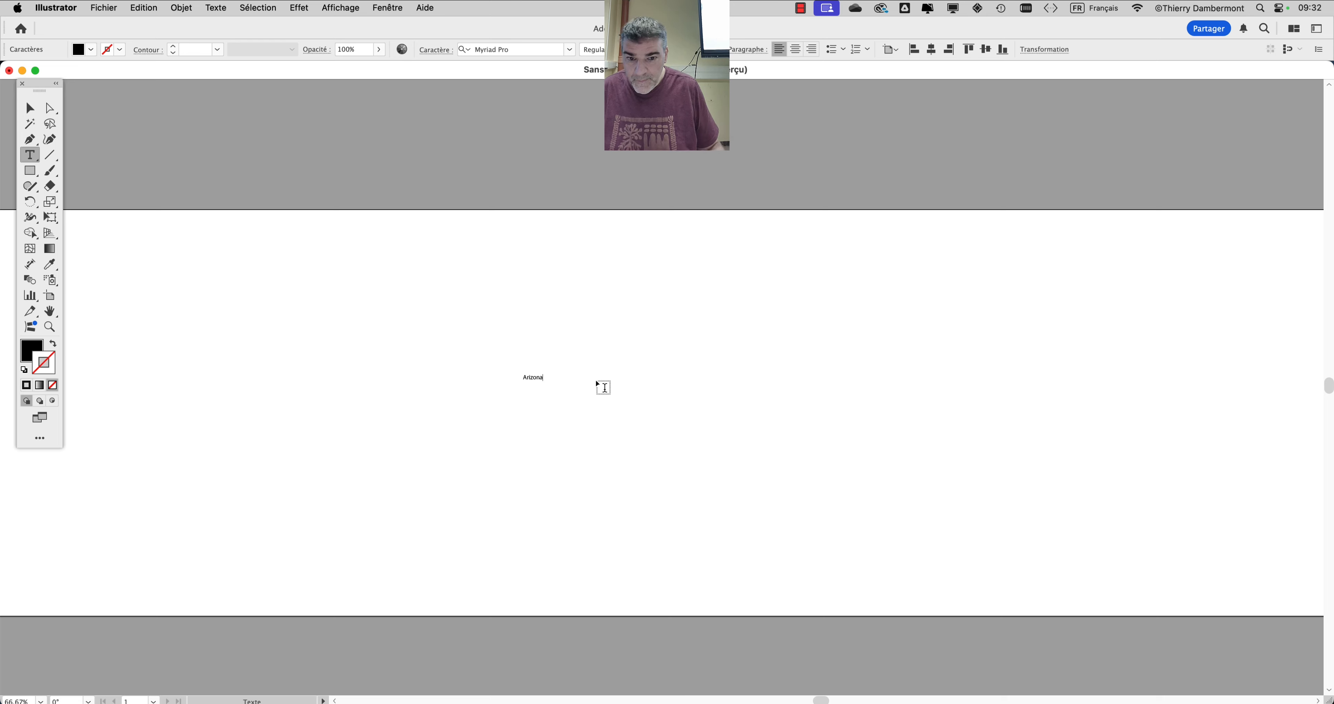
Enlarge the Arizona text proportionally about its centre with the Free Transform tool
click(32, 109)
click(50, 217)
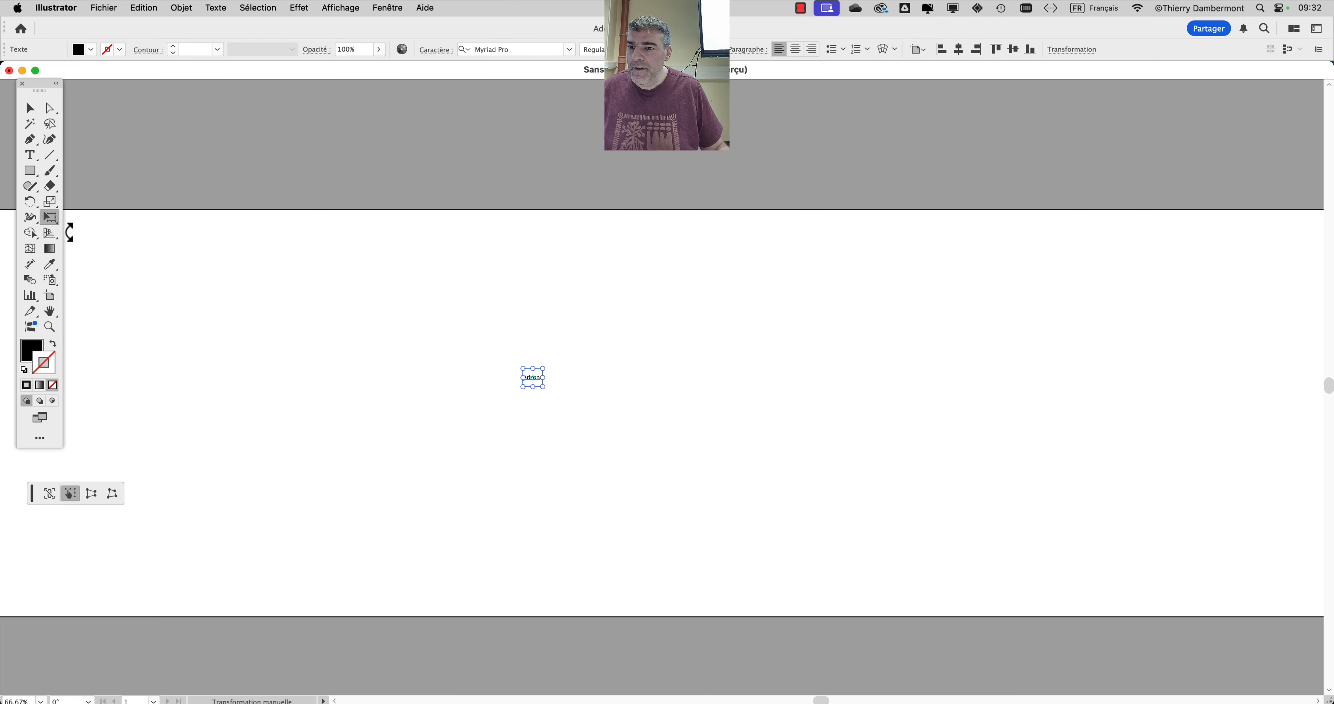
drag(540, 387, 649, 434)
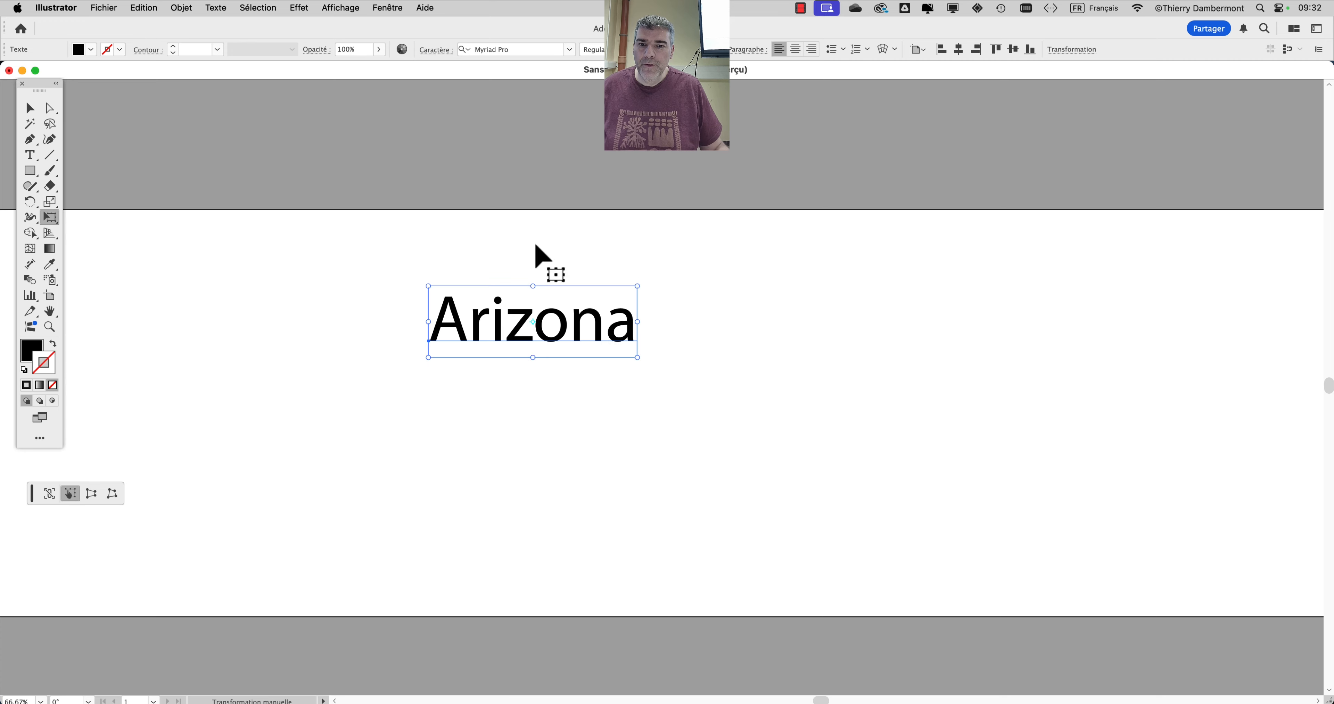
click(52, 298)
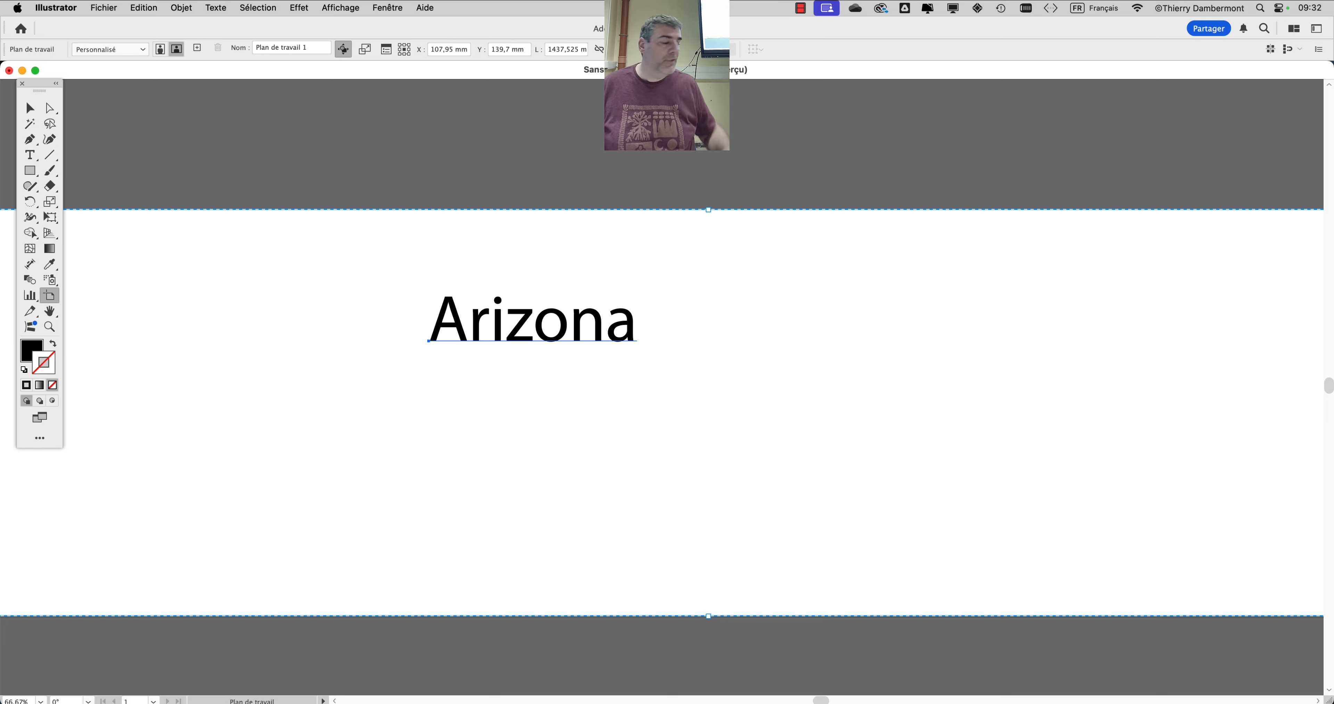
click(30, 107)
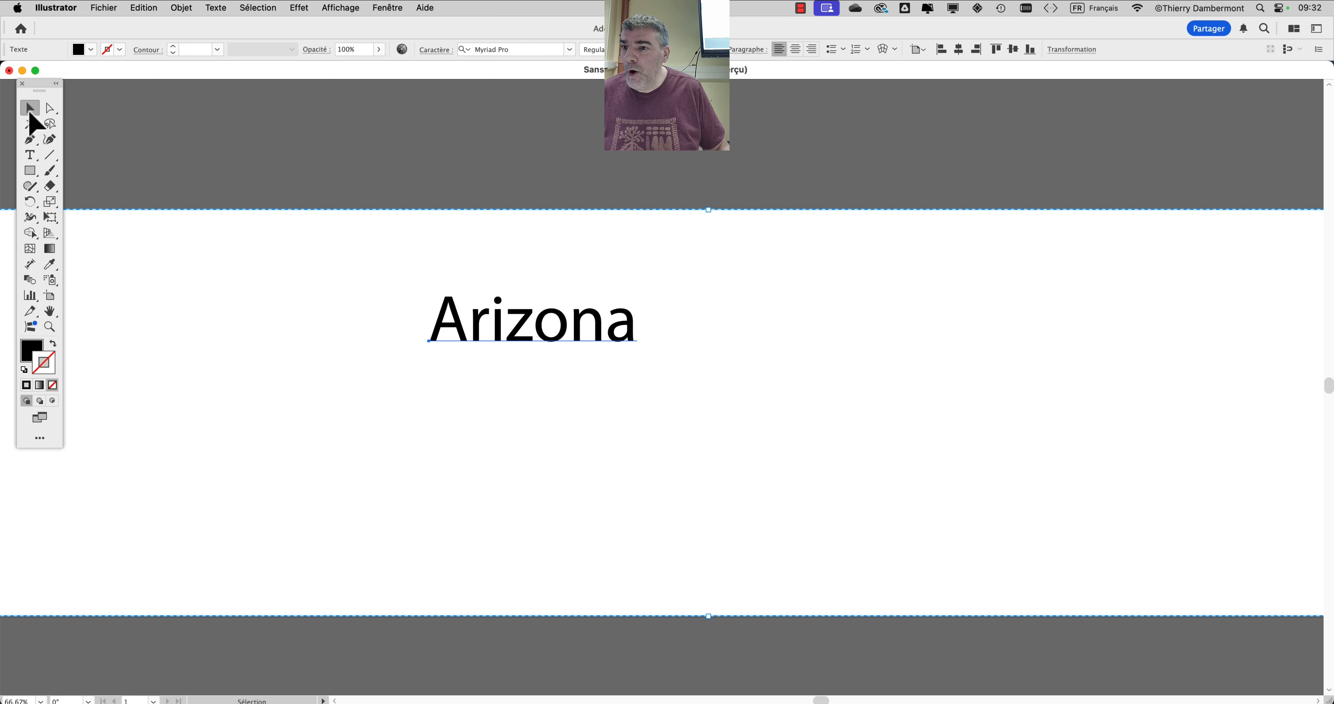
click(451, 154)
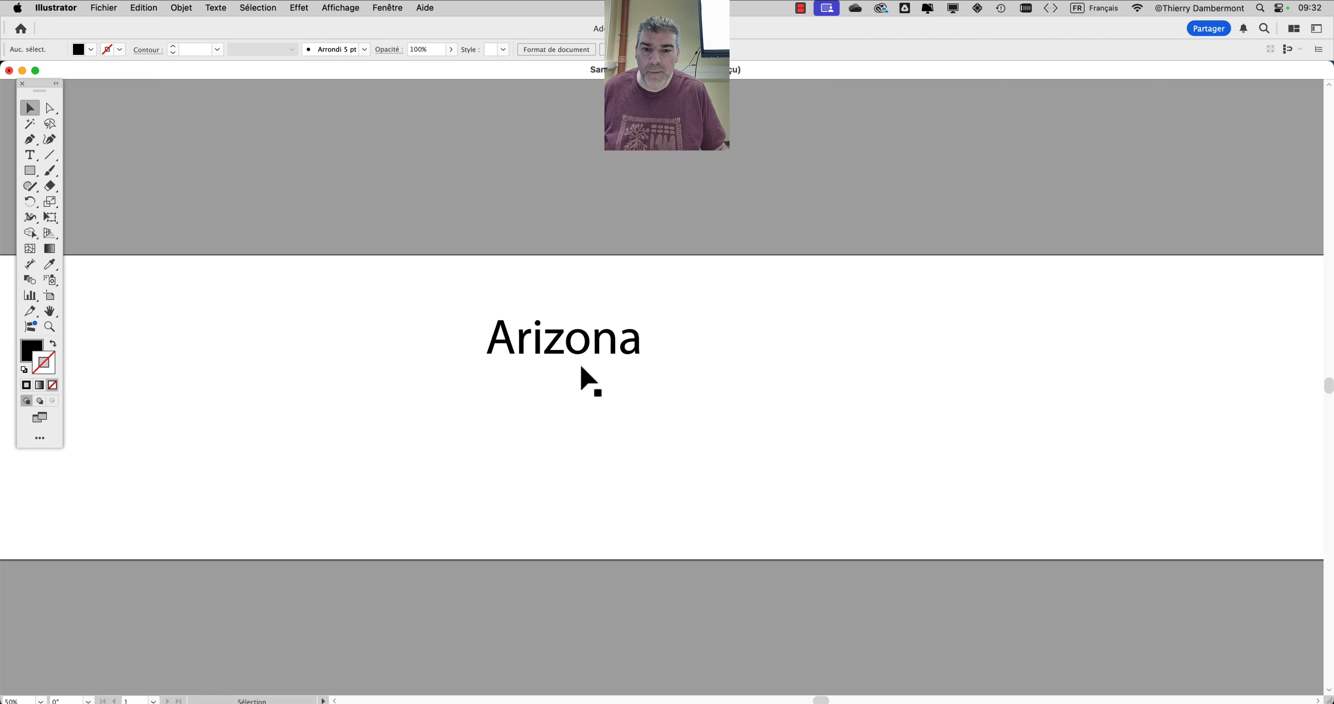
Select the Arizona text, display the graphic styles (Styles graphiques) and place them clear of the text
drag(580, 363, 604, 336)
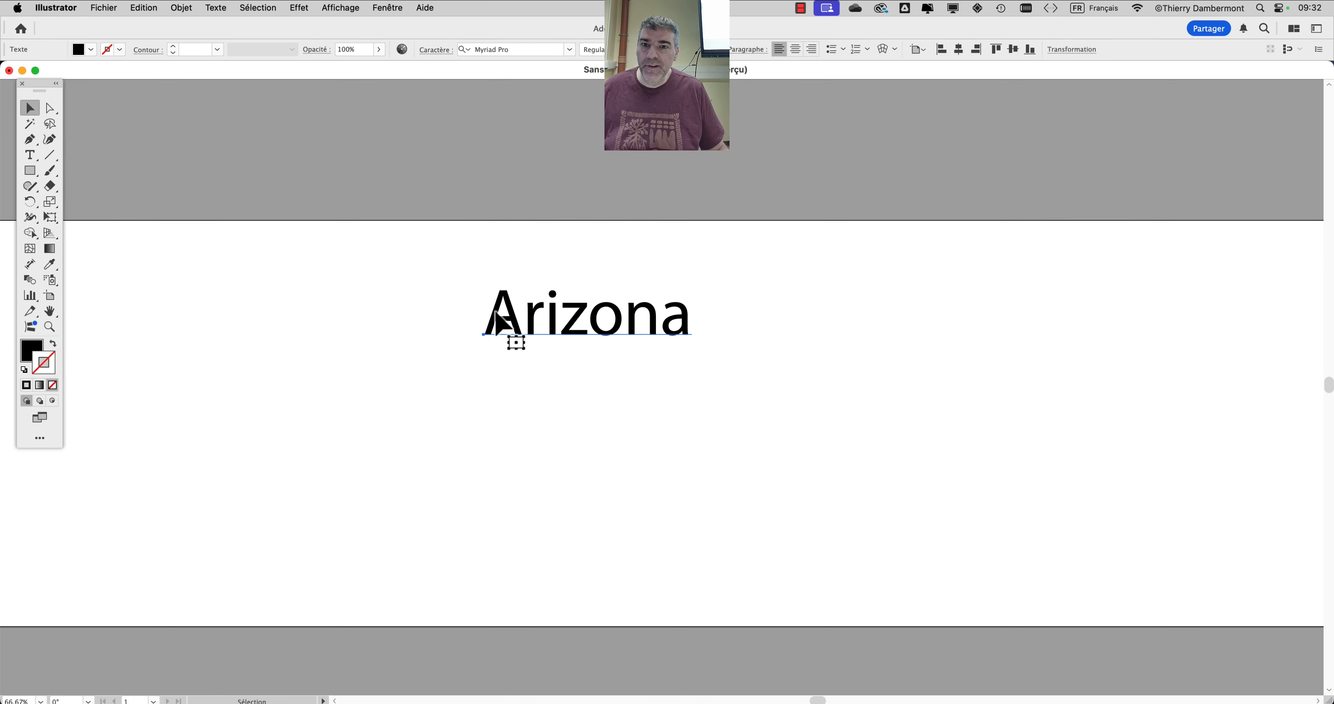
scroll(291, 241, right, 5)
scroll(291, 241, down, 2)
click(396, 8)
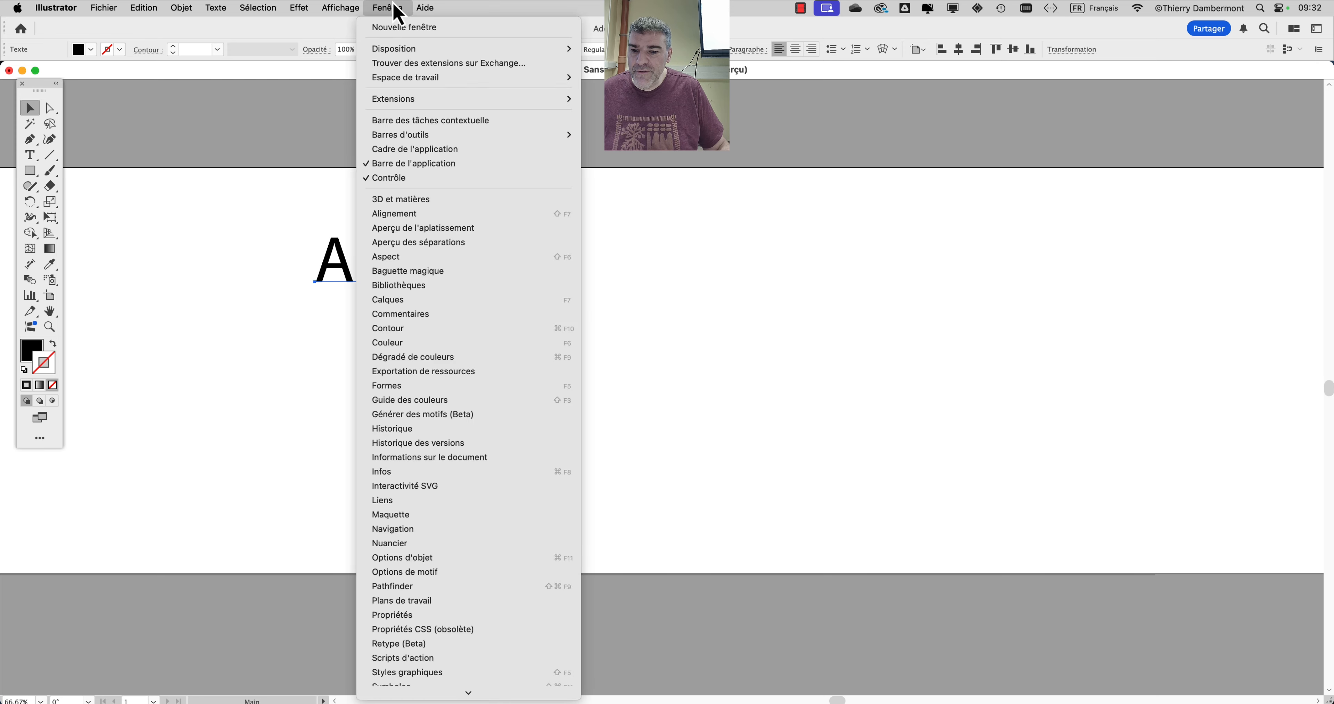
scroll(384, 217, down, 3)
mouse_move(500, 574)
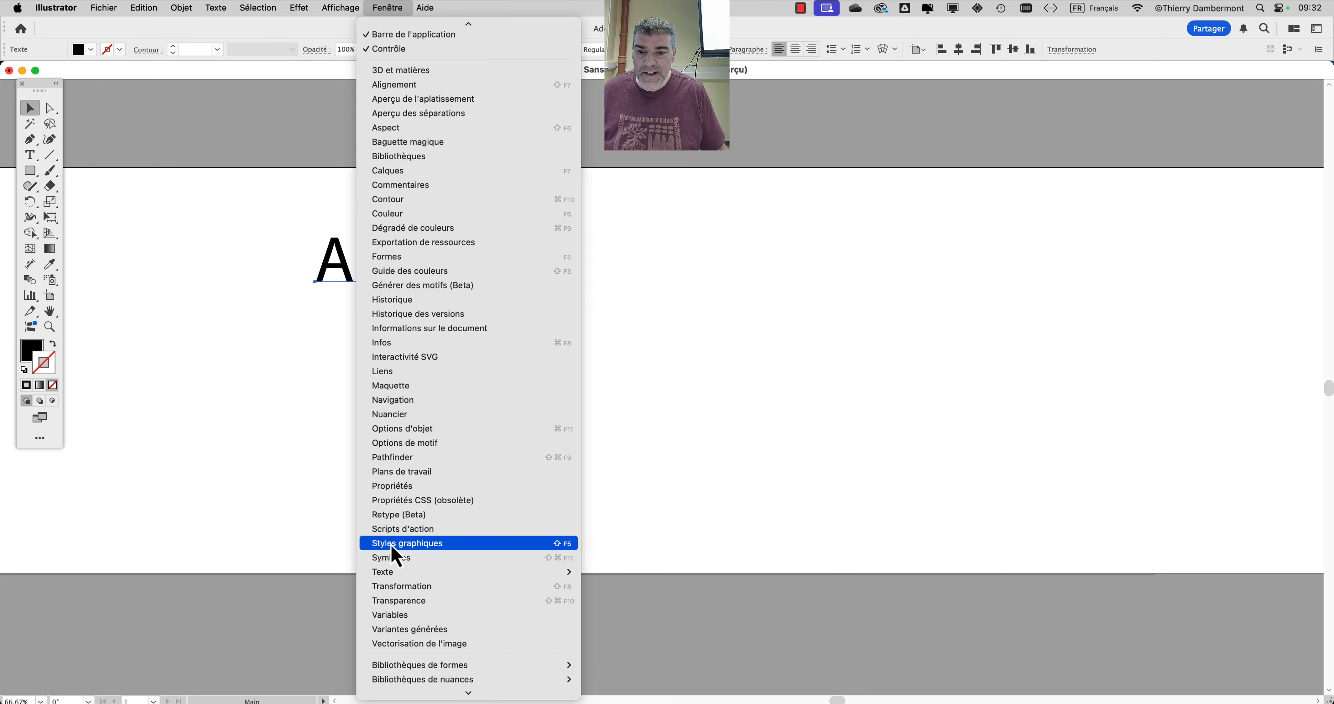
click(392, 546)
drag(807, 154, 1079, 111)
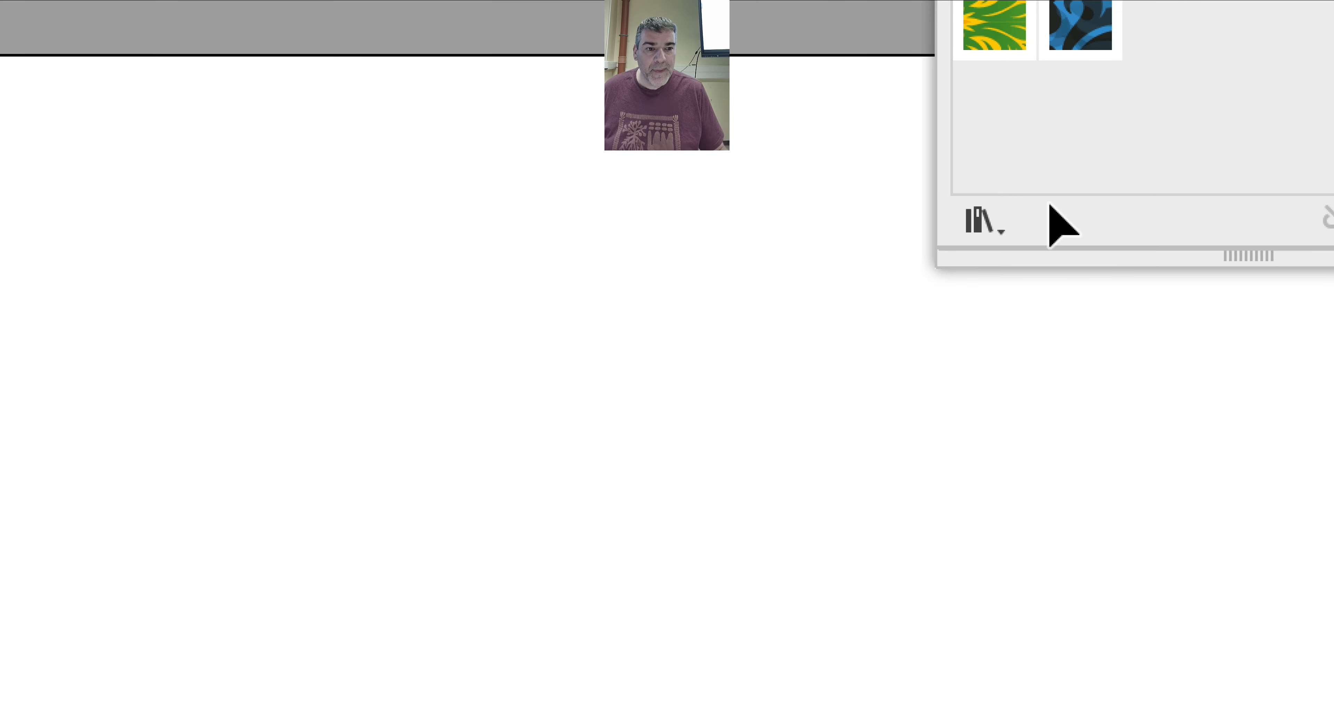
Open the Boutons et transformations style library and enlarge its window to show all its styles
click(1007, 222)
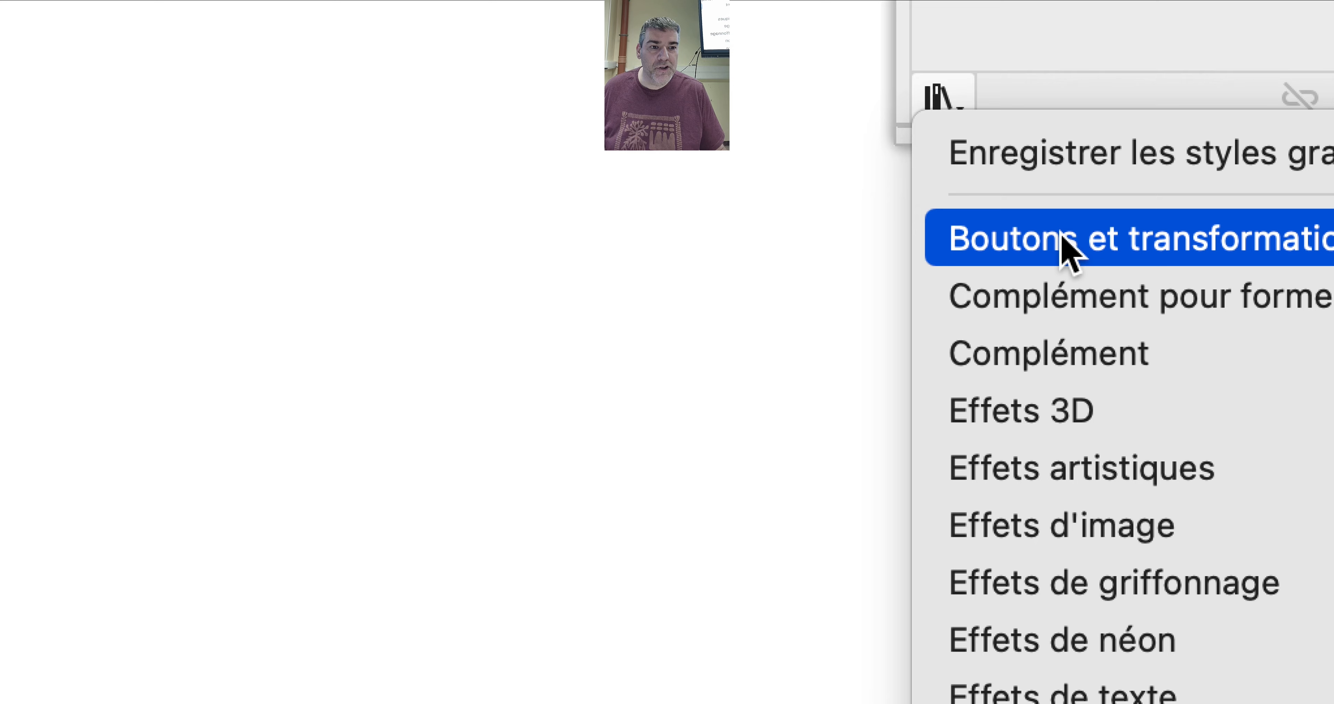
click(1062, 237)
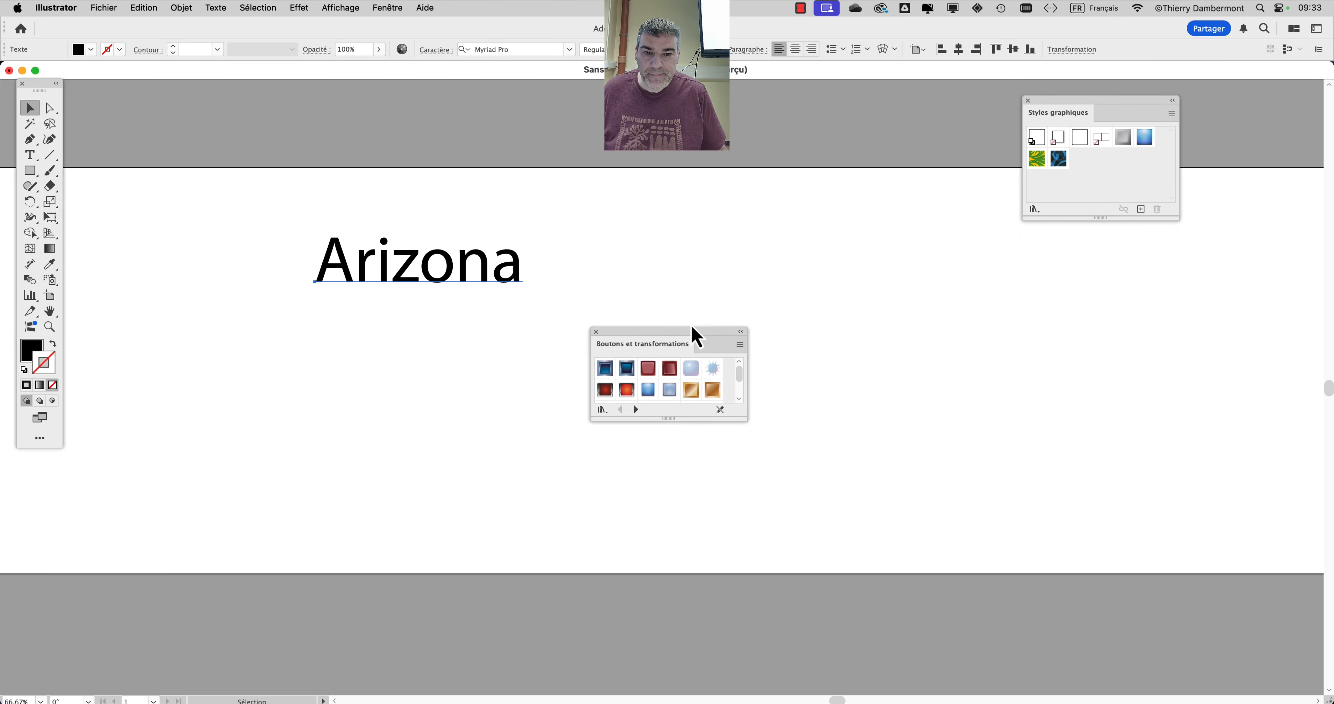
drag(694, 336, 801, 120)
drag(849, 207, 943, 398)
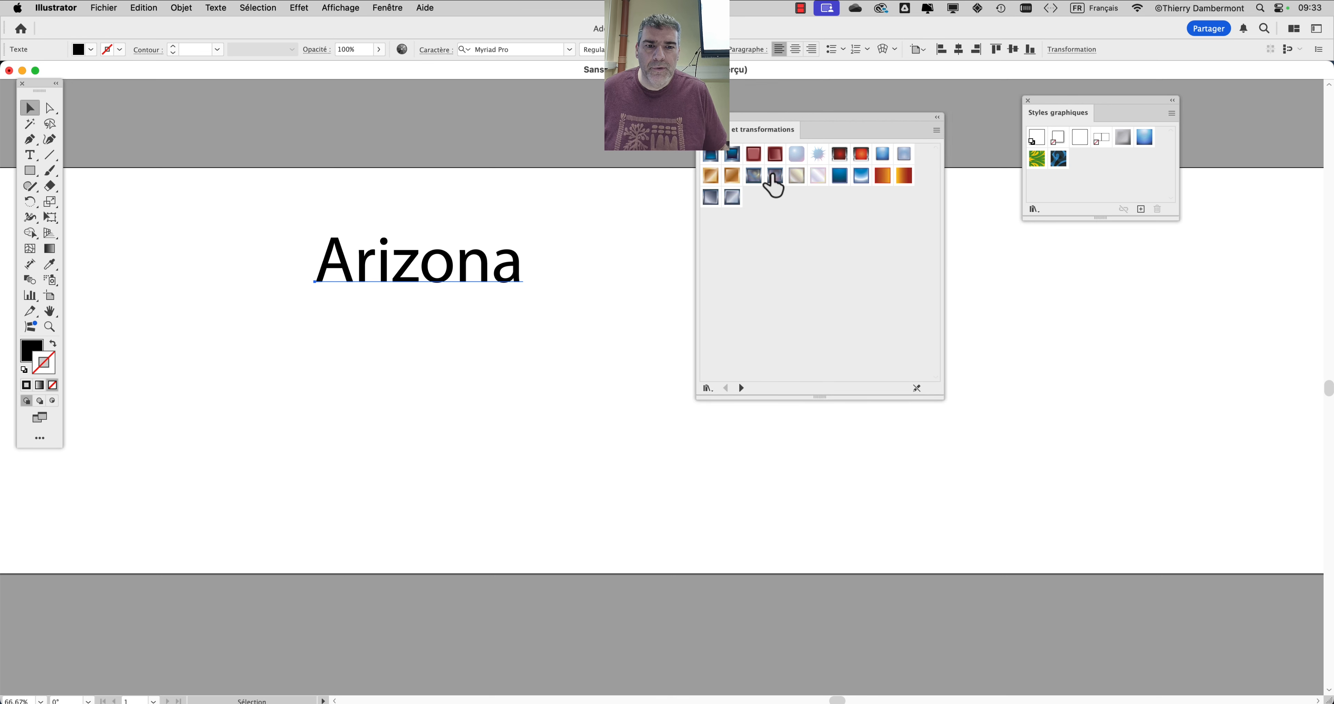
scroll(404, 253, up, 1)
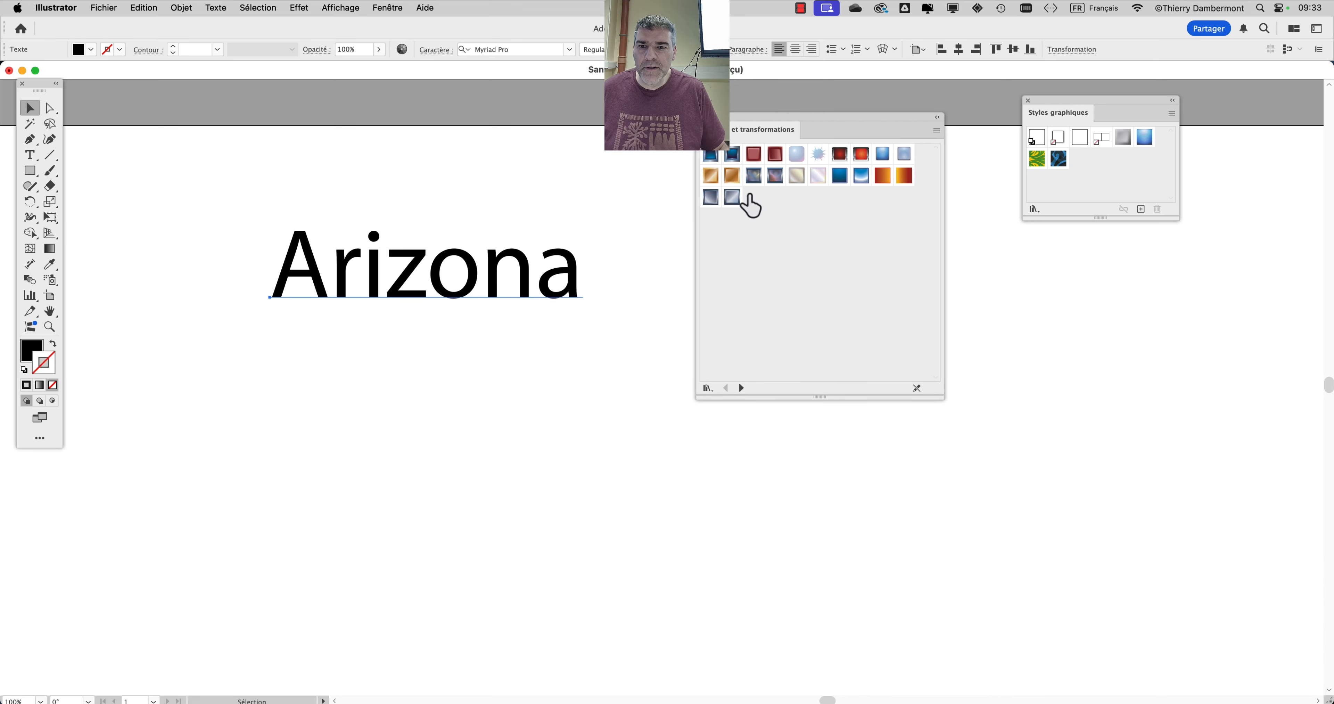
Try the orange-red style and the blue-grey style from the library on the Arizona text
click(861, 156)
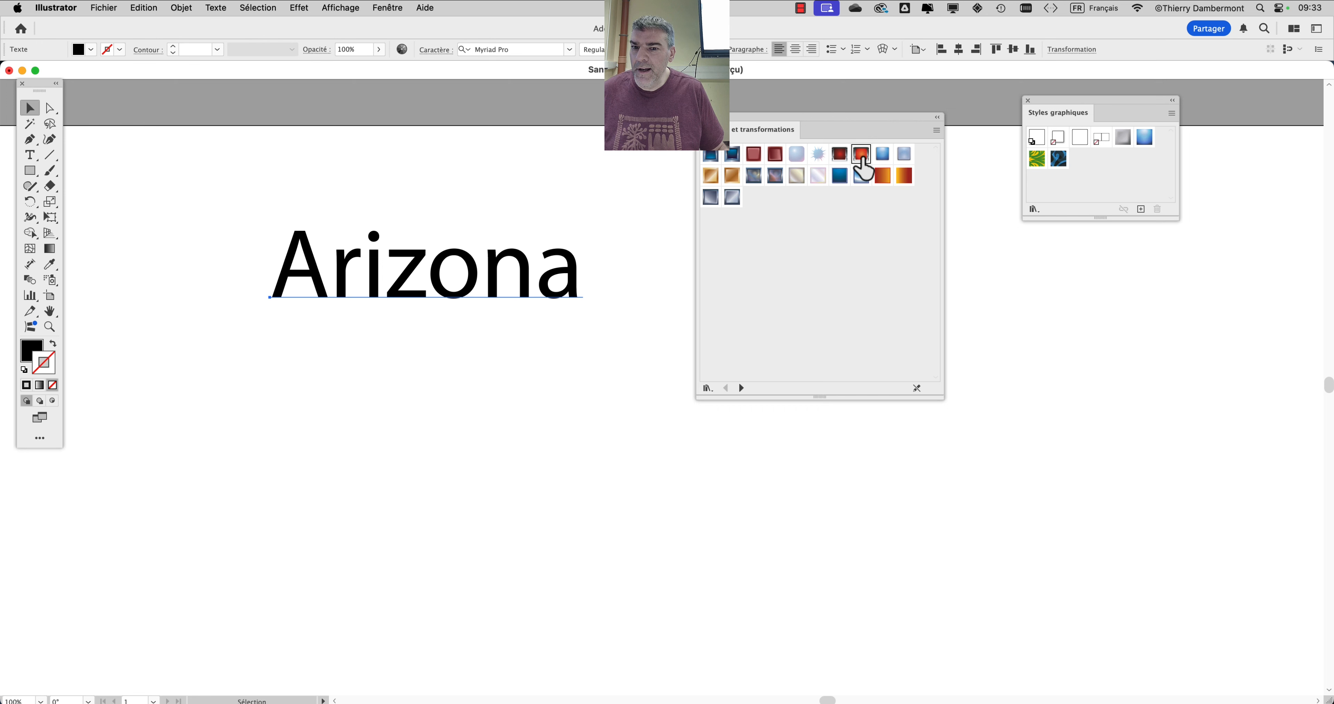
scroll(426, 247, up, 1)
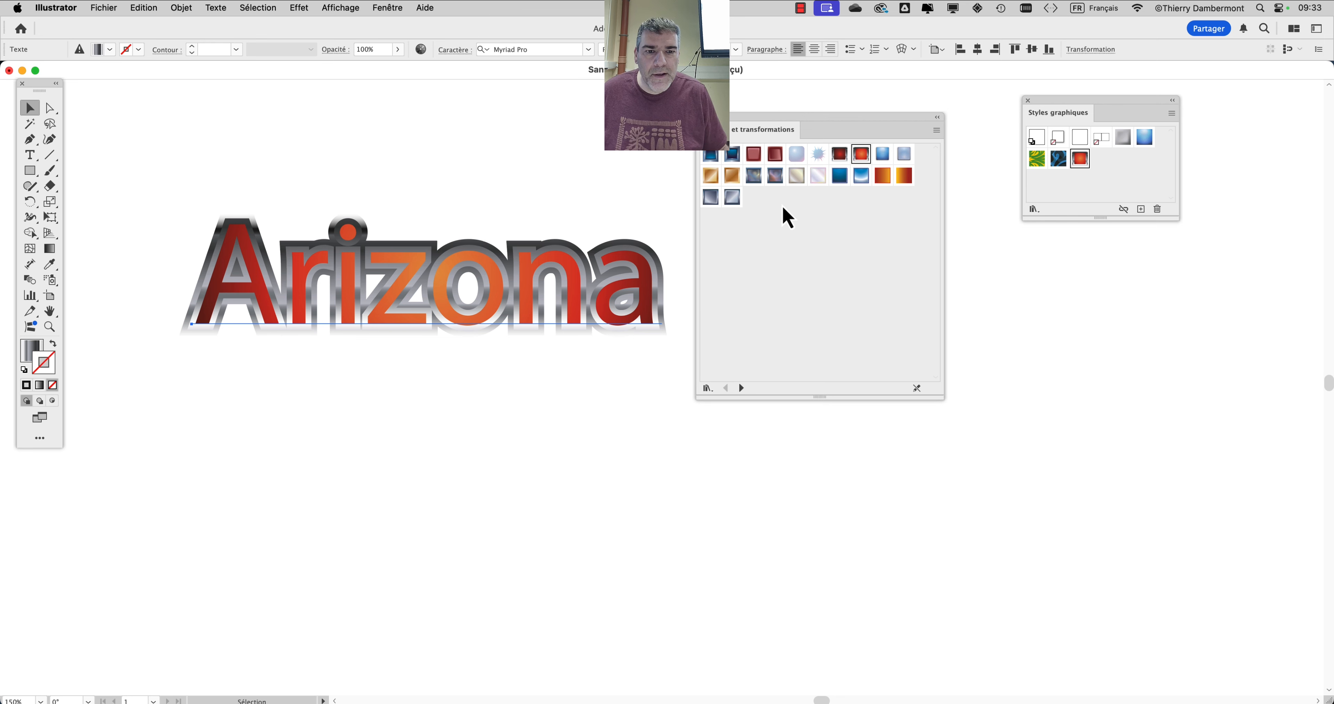
click(754, 176)
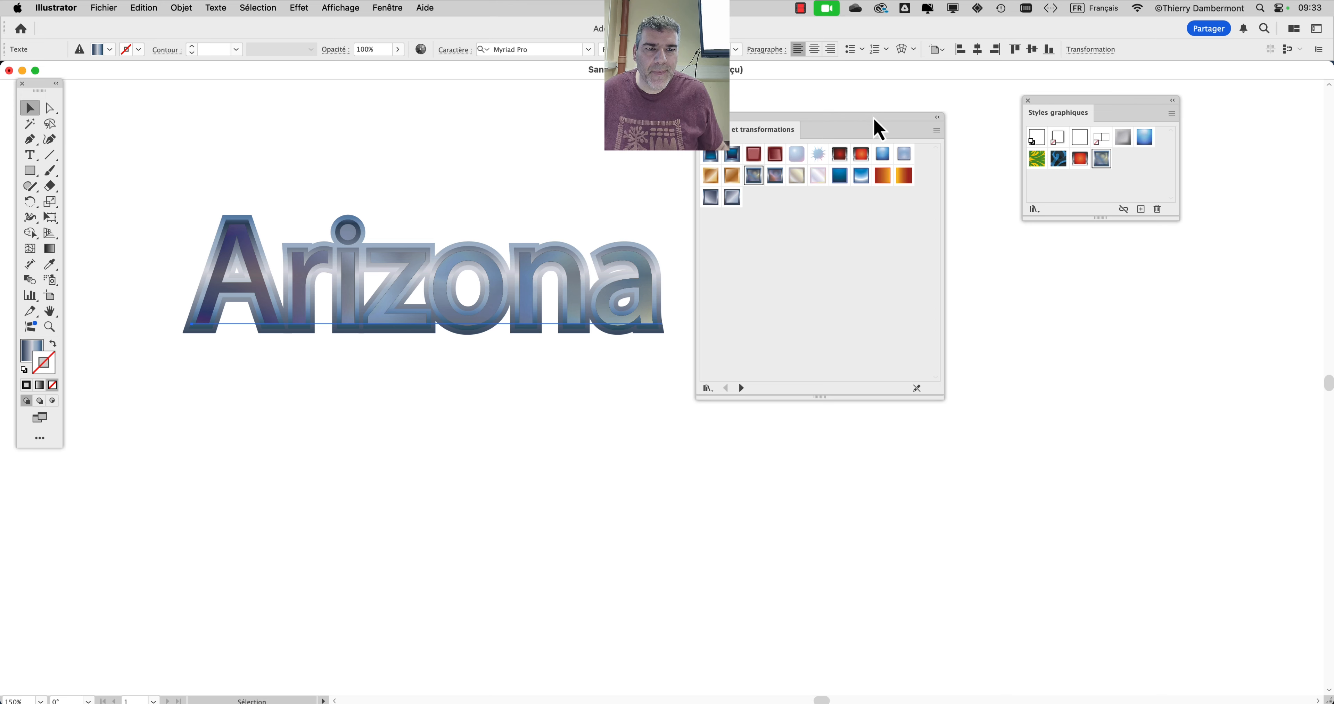
Move the style library clear of the text, browse the following style libraries and return to Boutons et transformations
drag(880, 127, 1158, 267)
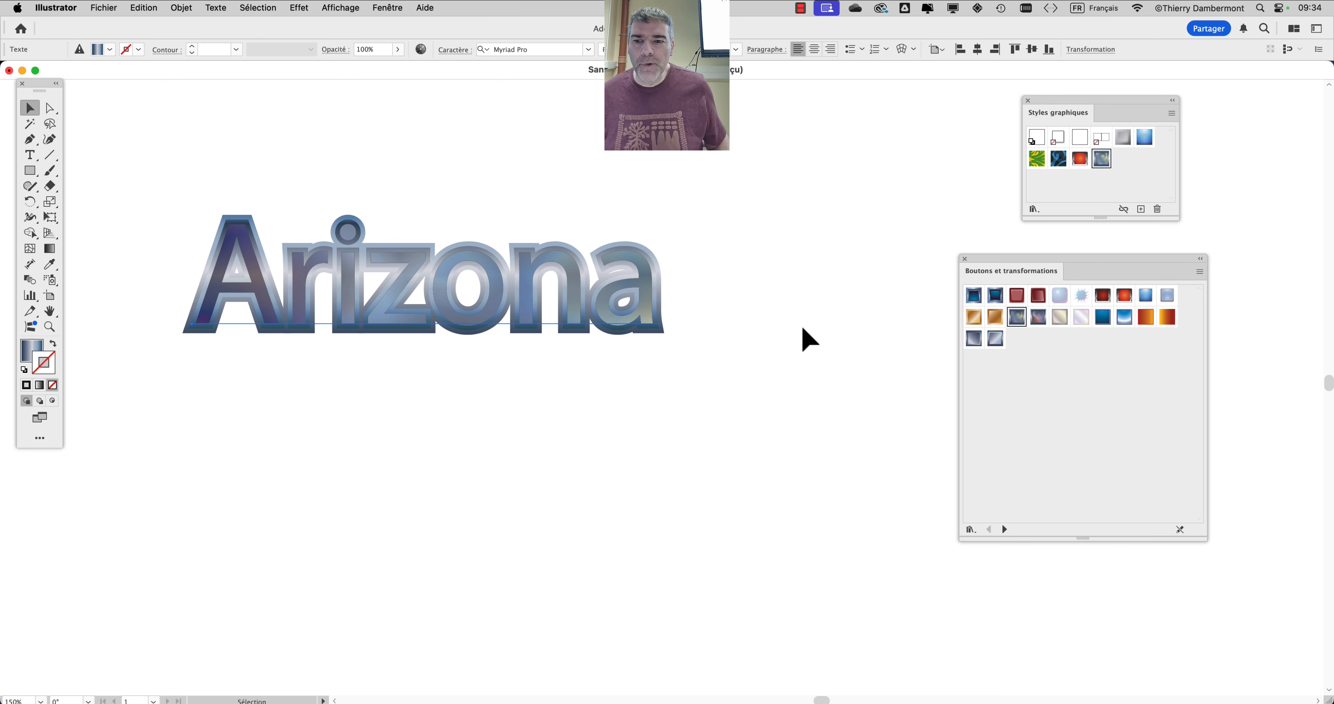
click(1005, 528)
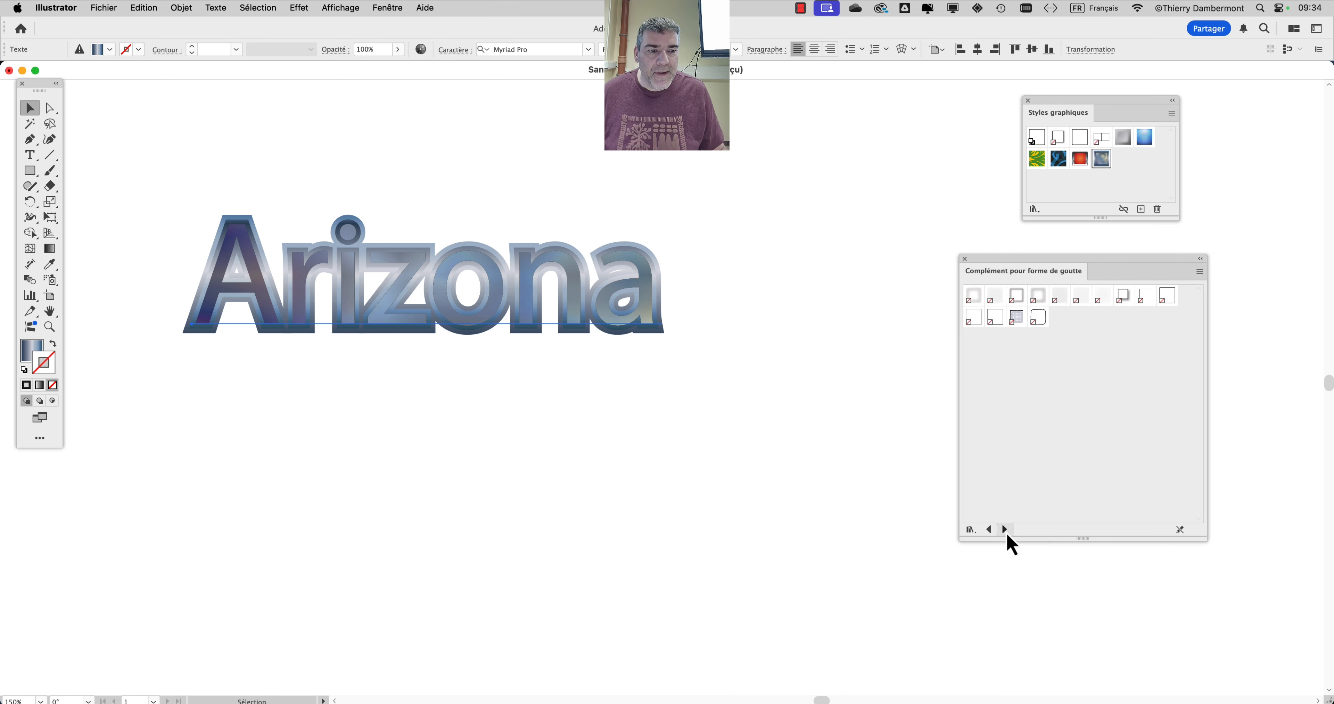
click(1006, 530)
click(988, 530)
click(989, 529)
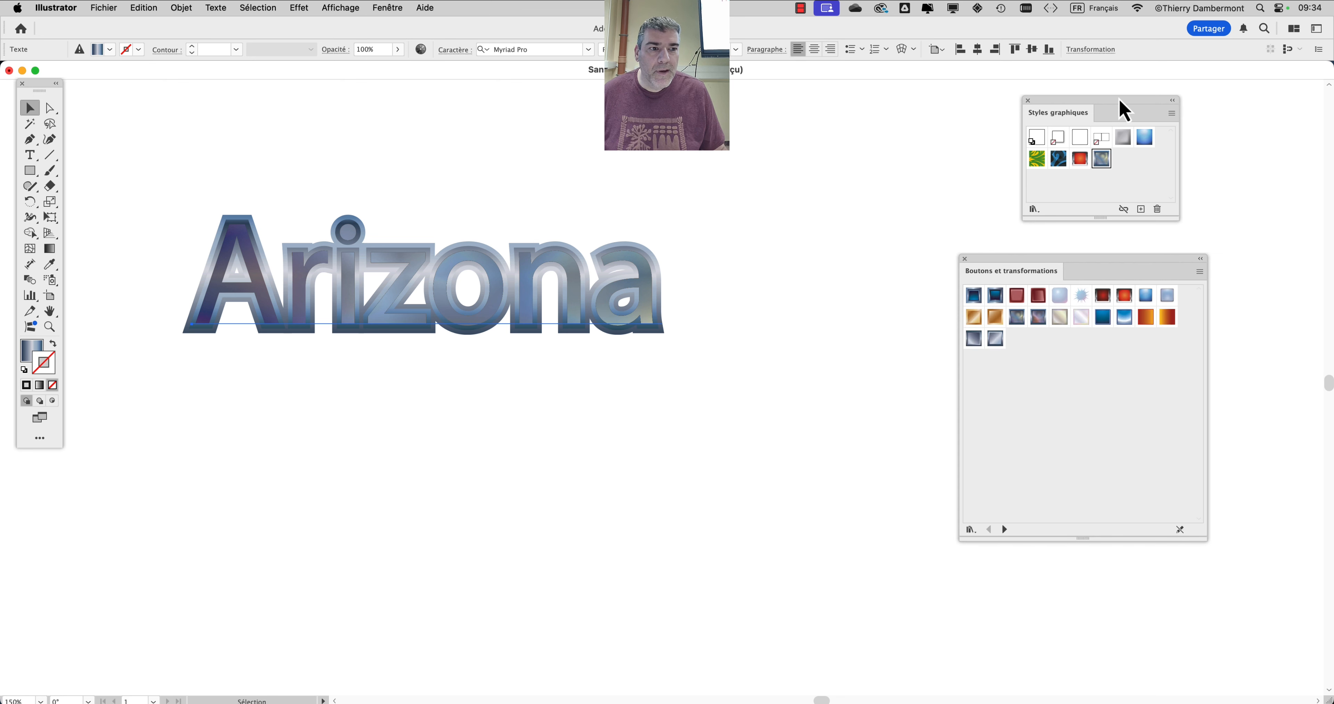
Apply the dark red style from Boutons et transformations to the Arizona text and close the library
click(1124, 296)
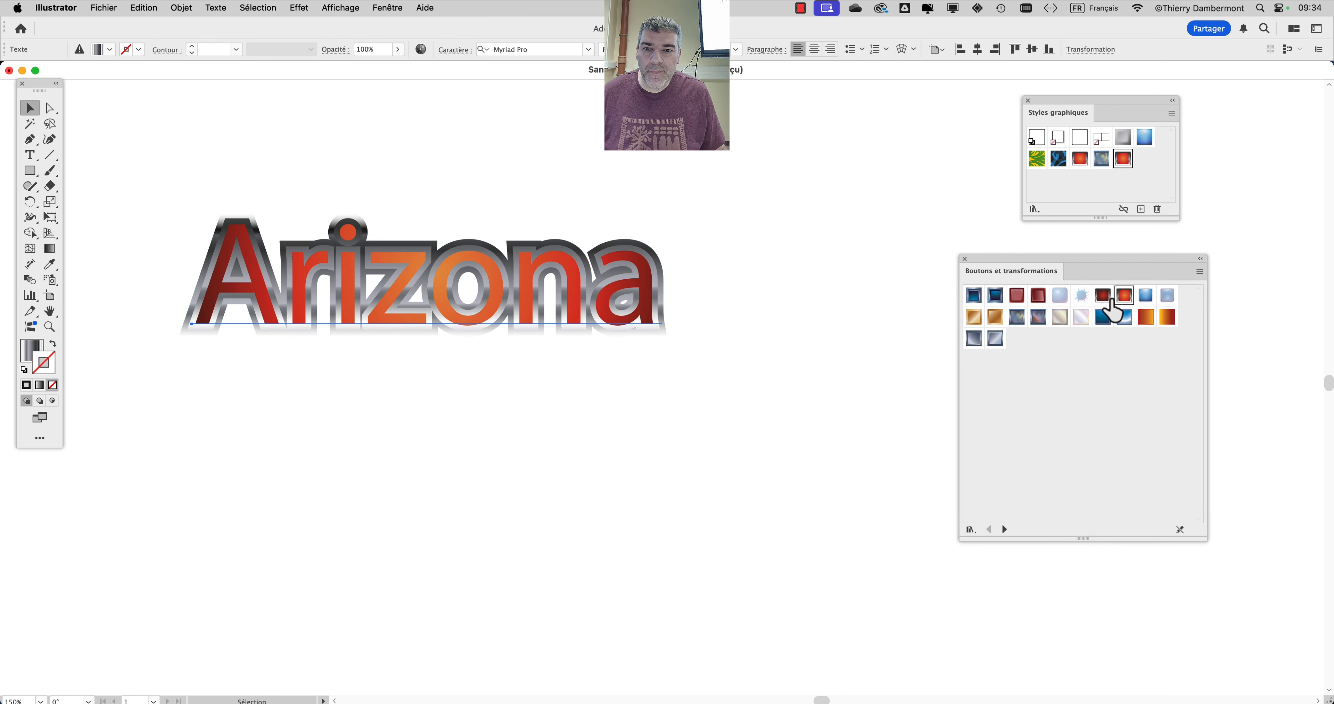
click(1103, 298)
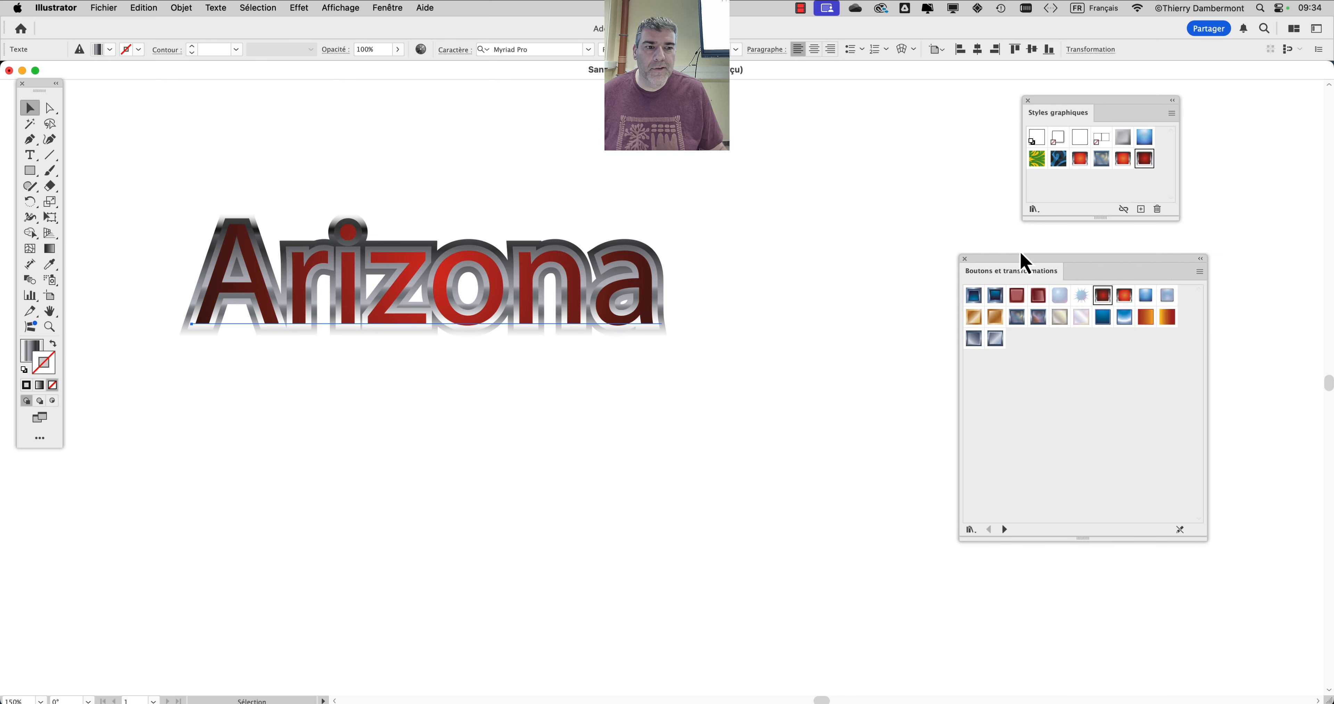
drag(1021, 260, 1108, 262)
scroll(637, 318, down, 1)
scroll(632, 313, down, 3)
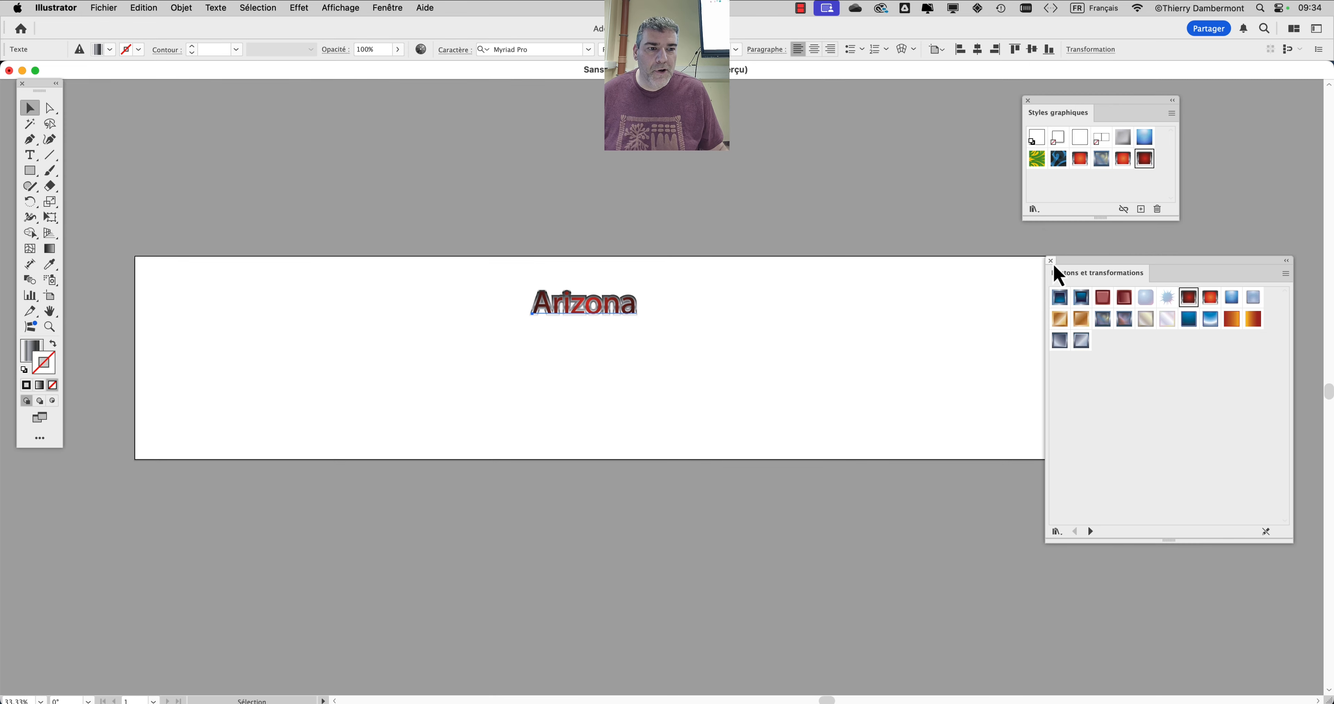
click(1051, 260)
Move the Arizona text to the middle of the artboard and close the graphic styles
drag(629, 313, 666, 363)
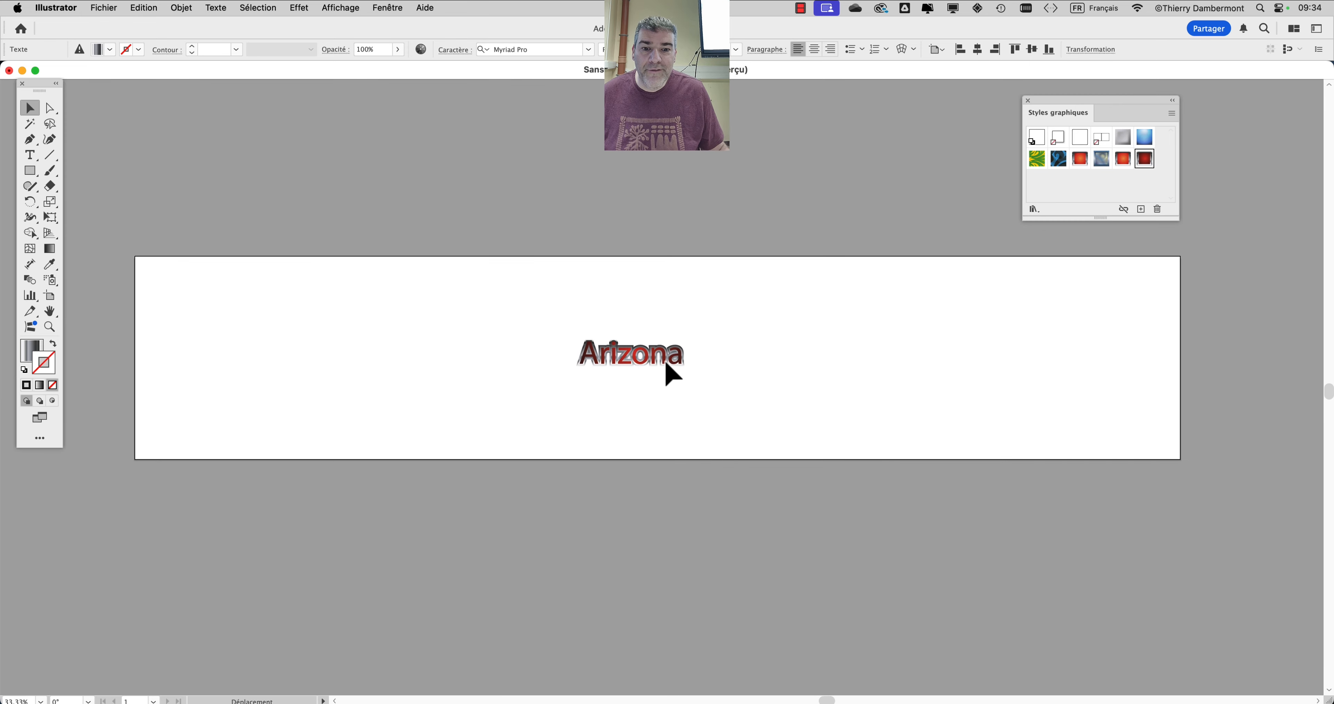
click(1028, 100)
scroll(645, 378, up, 2)
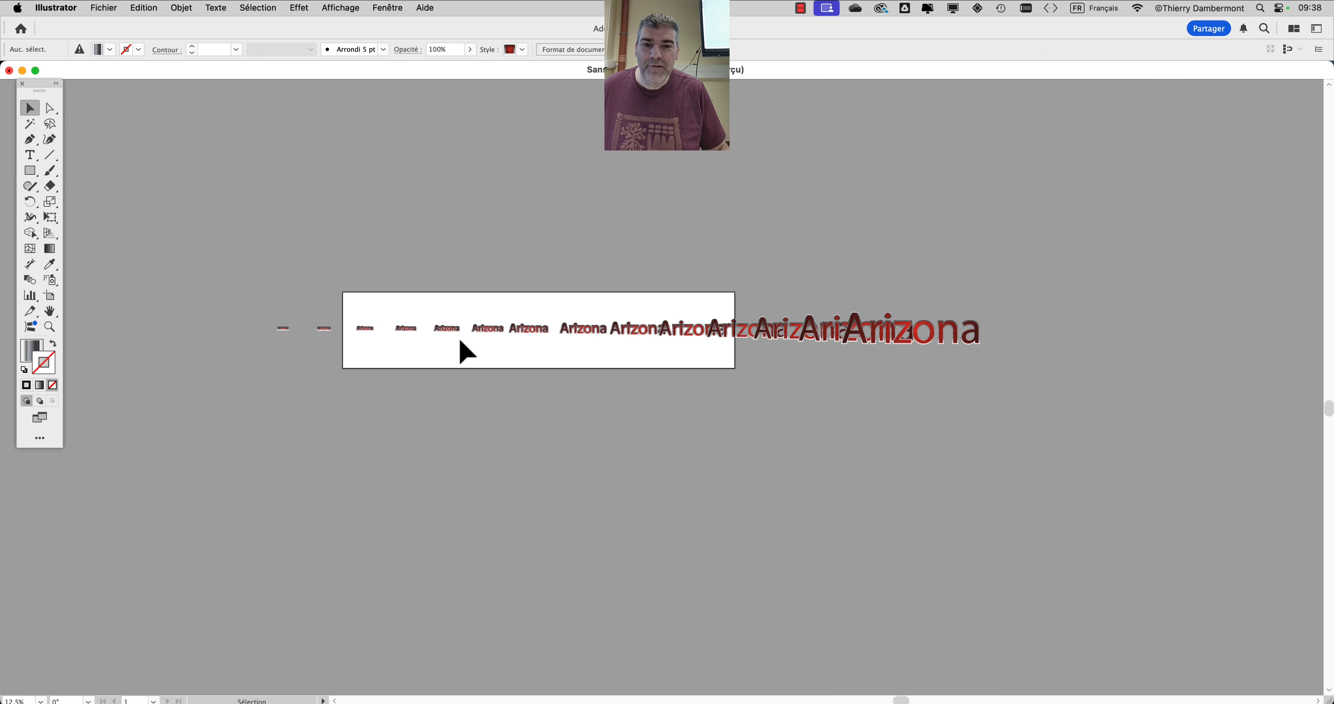
Widen the artboard symmetrically to about 3709 mm so that it contains all the Arizona copies
scroll(510, 333, up, 3)
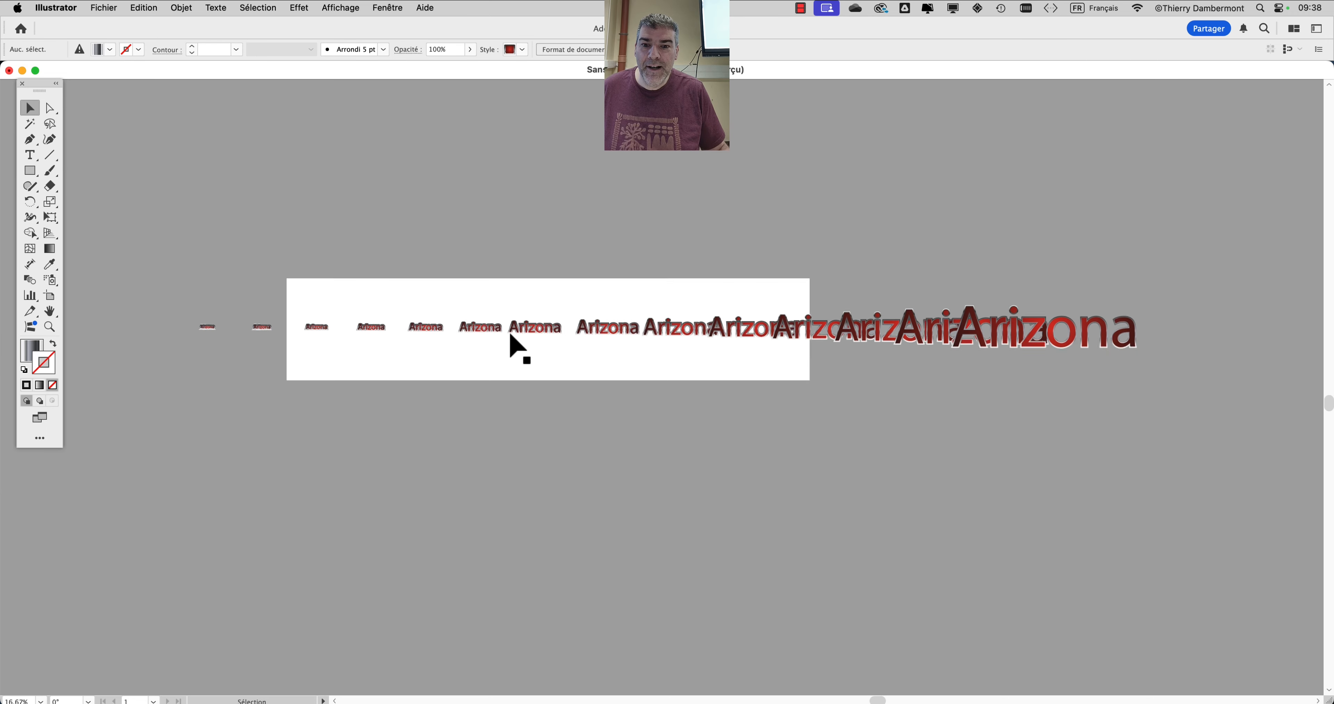
scroll(489, 370, down, 1)
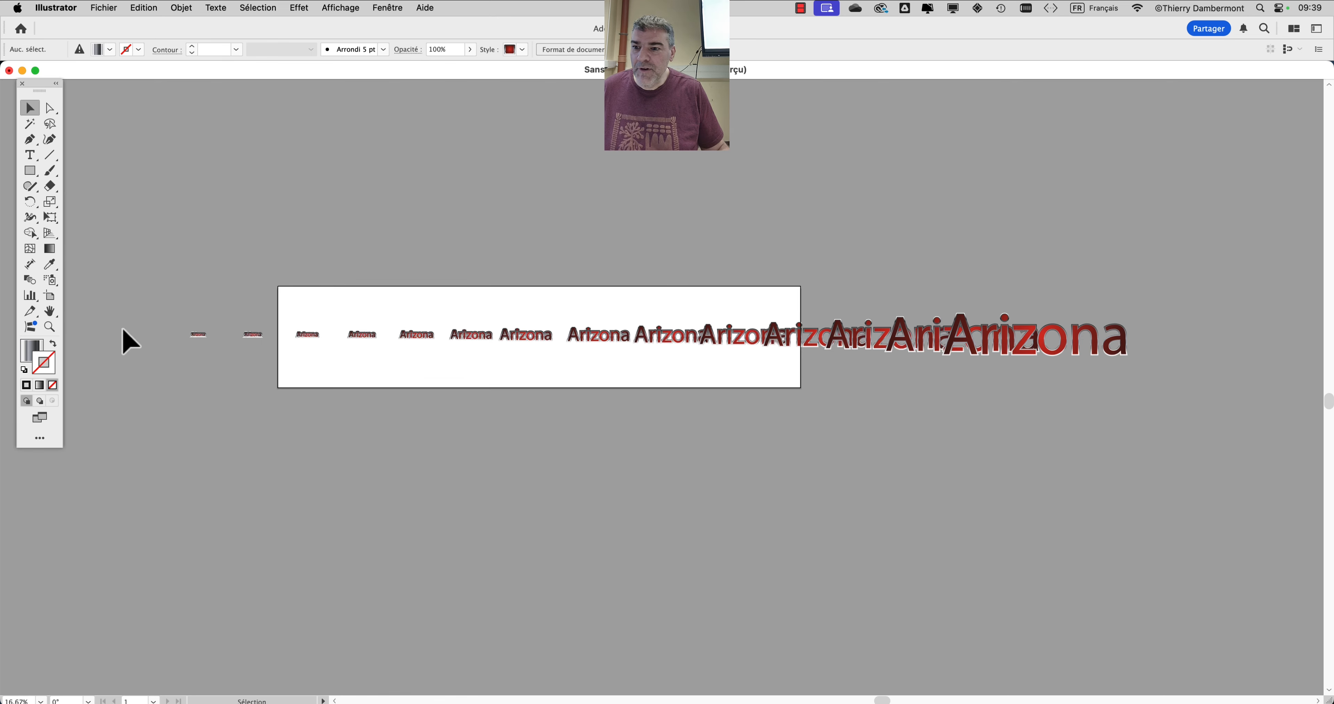
click(51, 296)
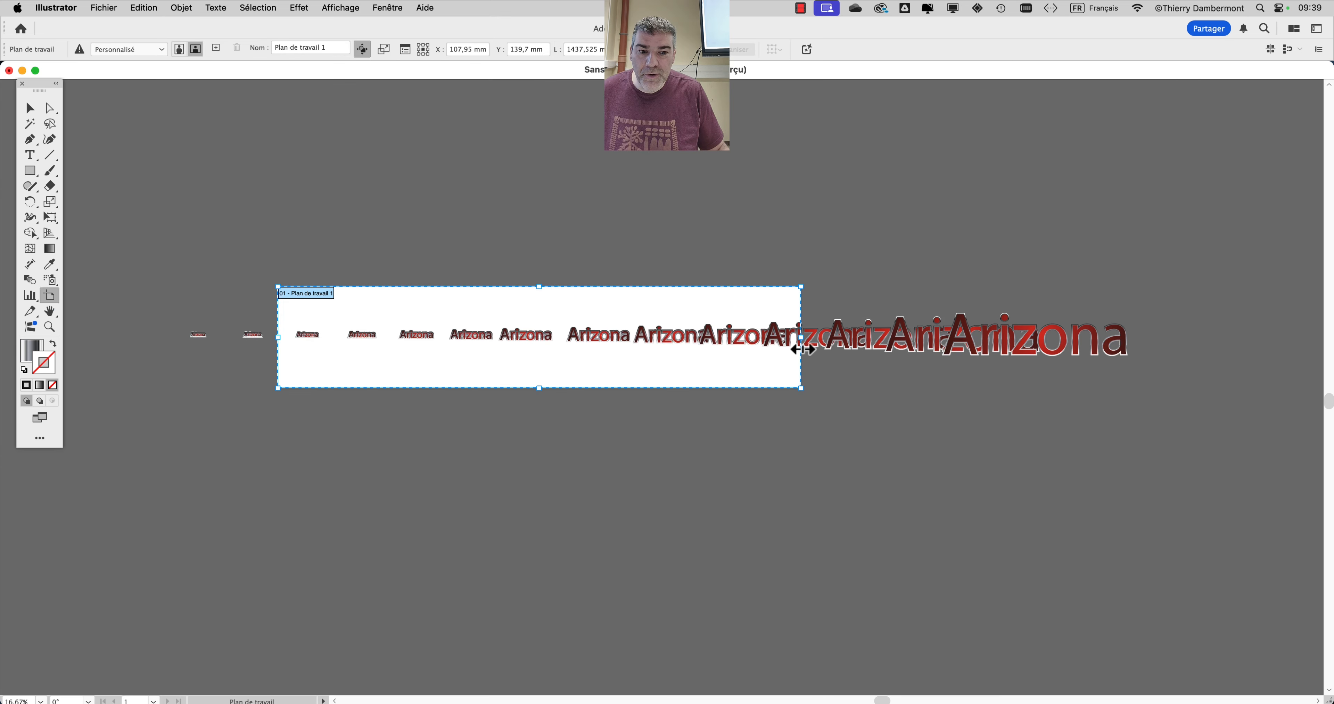
drag(800, 338, 1213, 348)
click(30, 108)
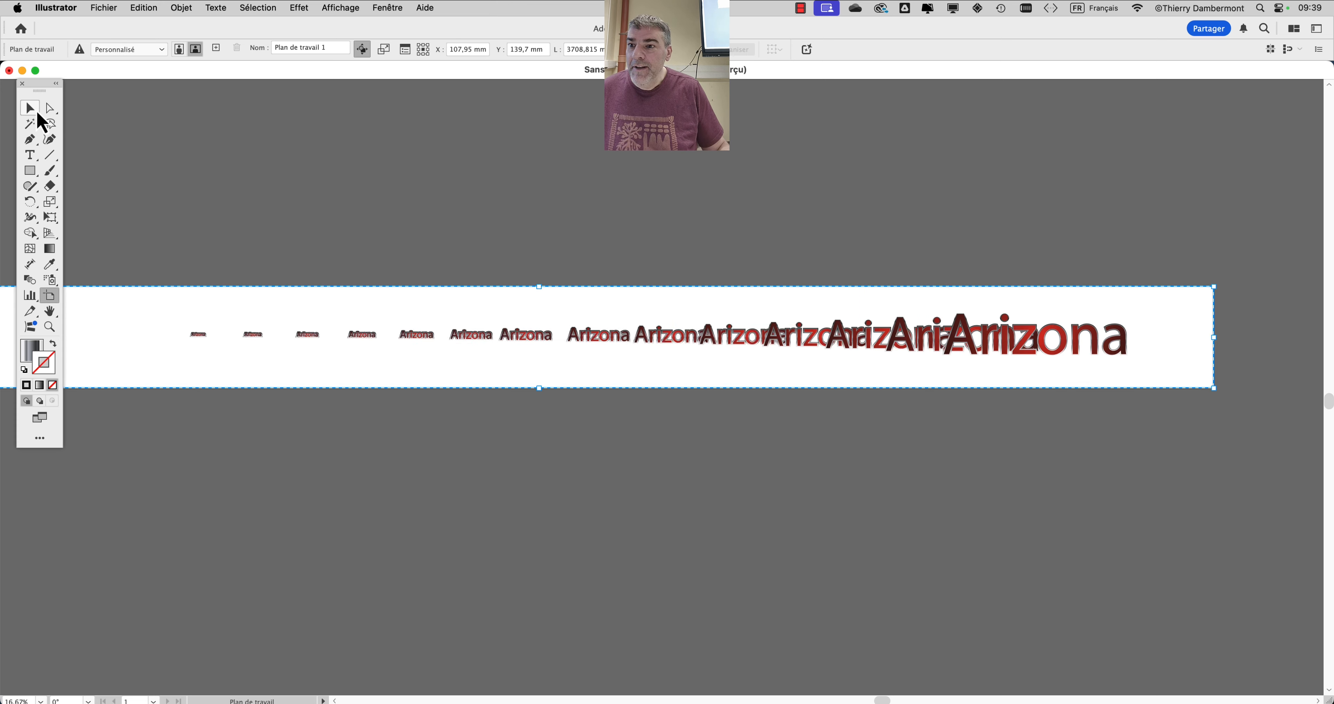
key(super+1)
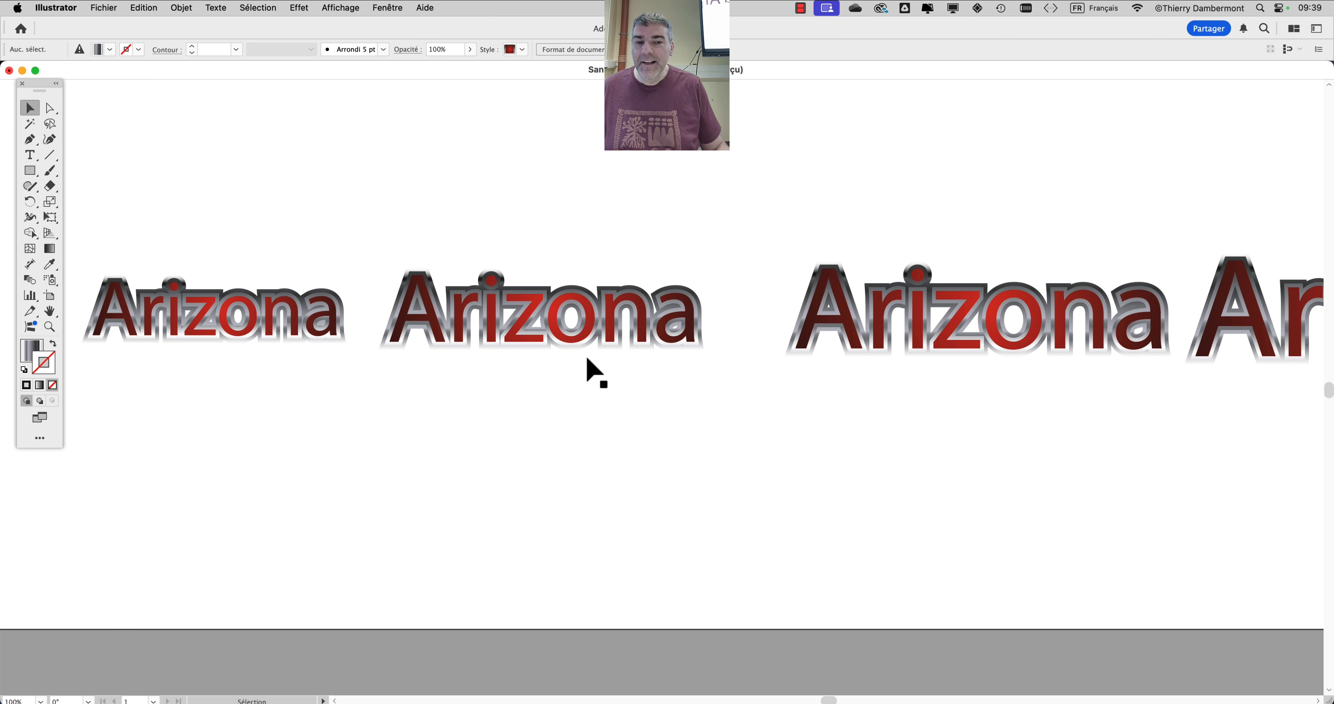
Separate the overlapping Arizona copies by staggering the larger ones alternately above and below the row on the artboard
key(super+minus)
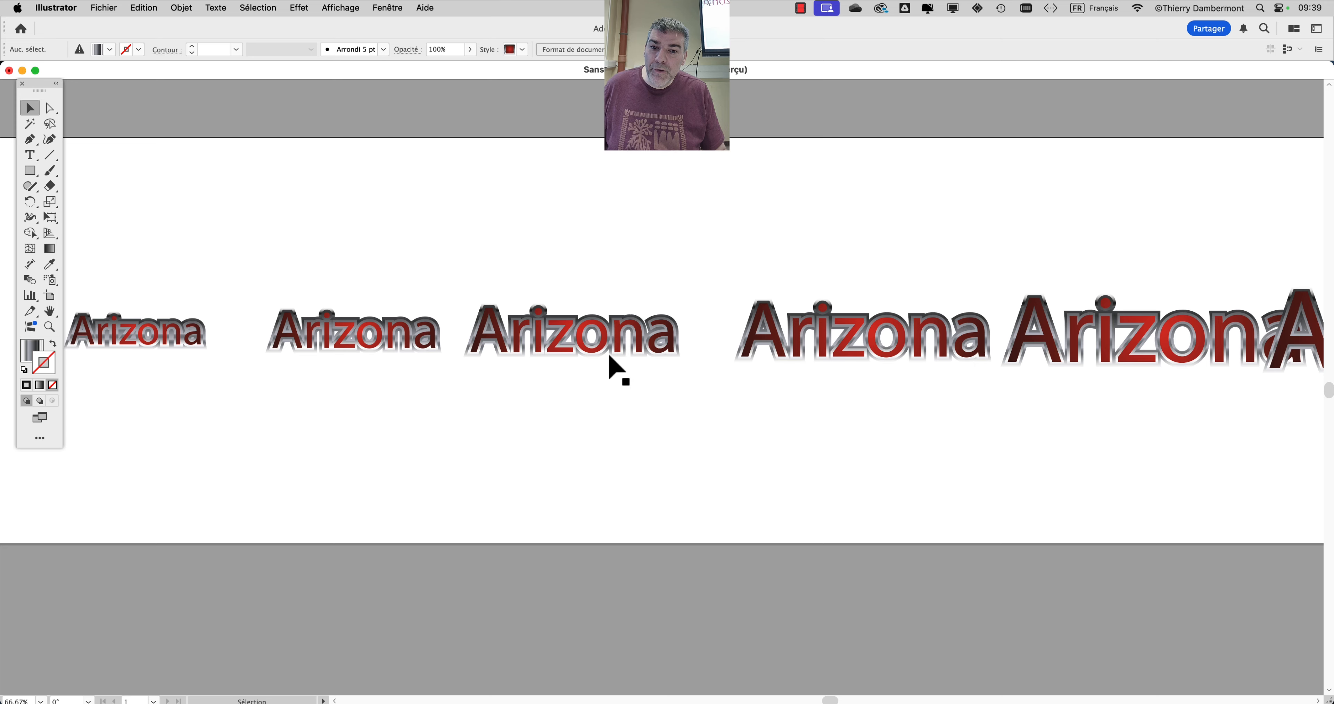
key(super+1)
key(super+plus)
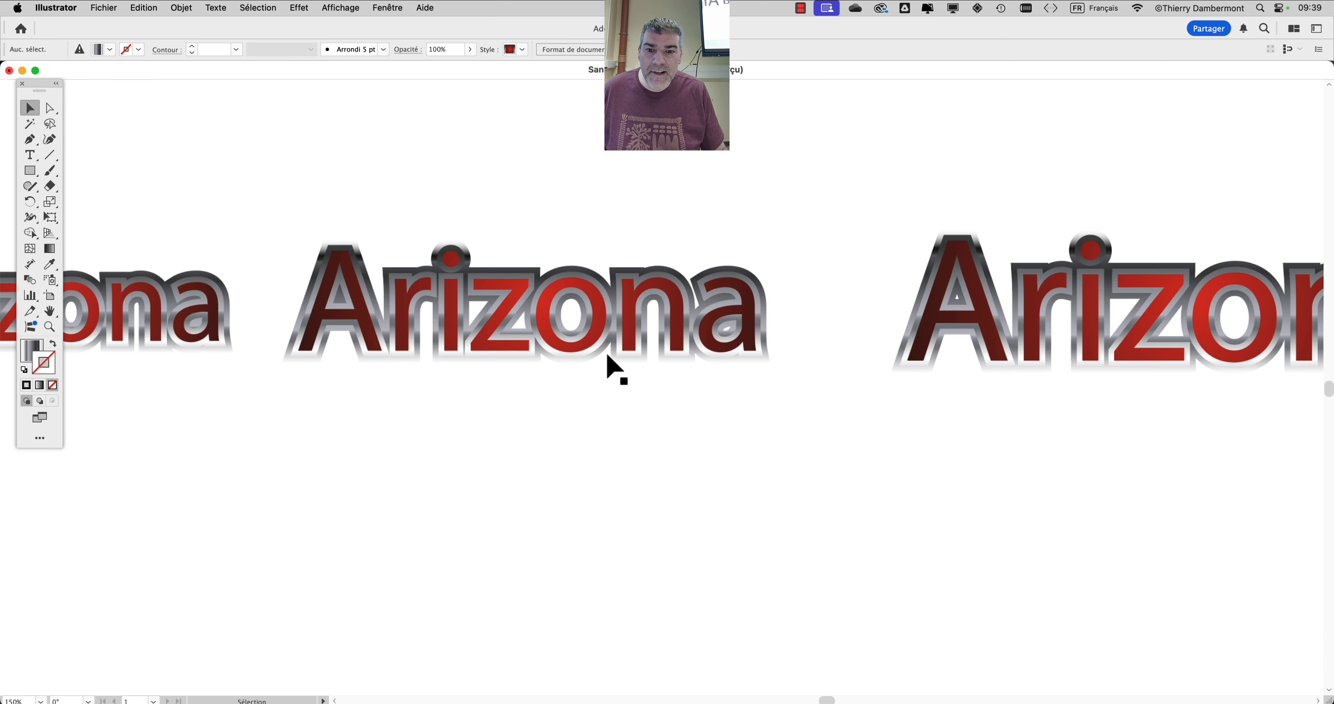
drag(661, 351, 809, 372)
scroll(809, 362, down, 4)
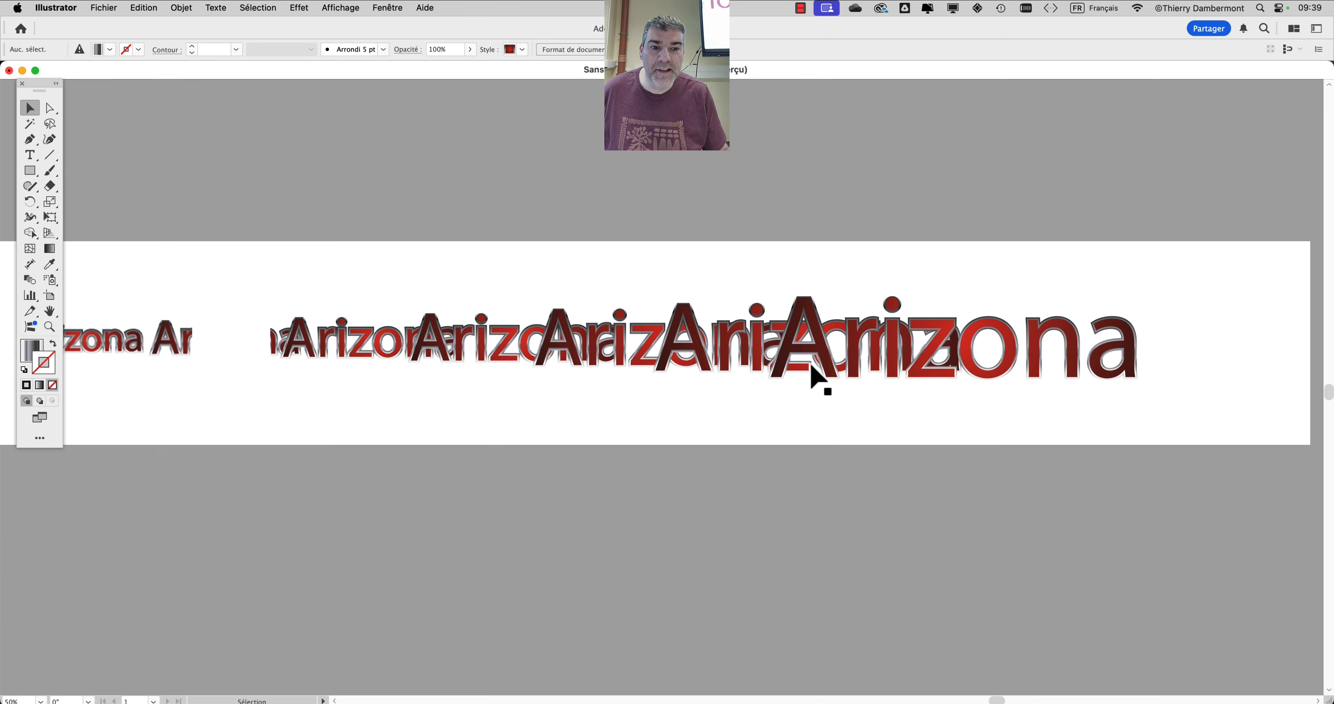
drag(963, 414, 1051, 501)
drag(873, 360, 938, 282)
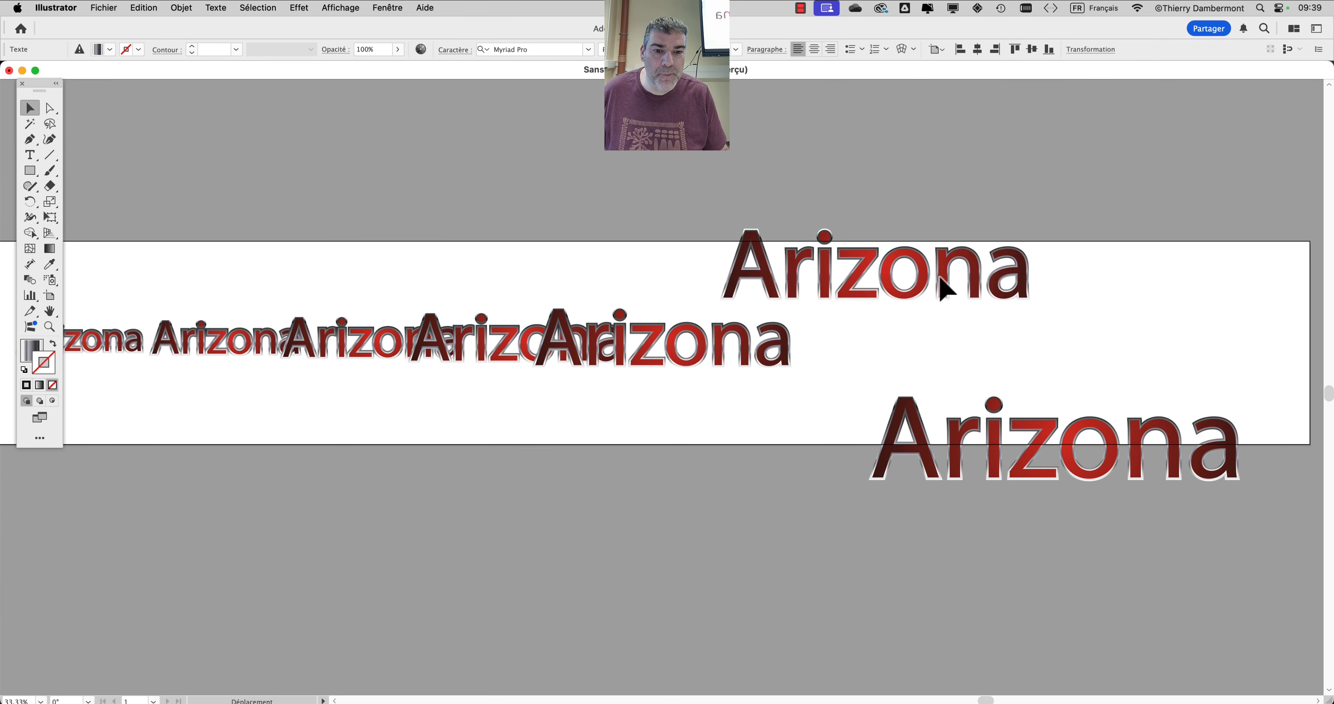
drag(765, 351, 786, 414)
drag(564, 339, 598, 246)
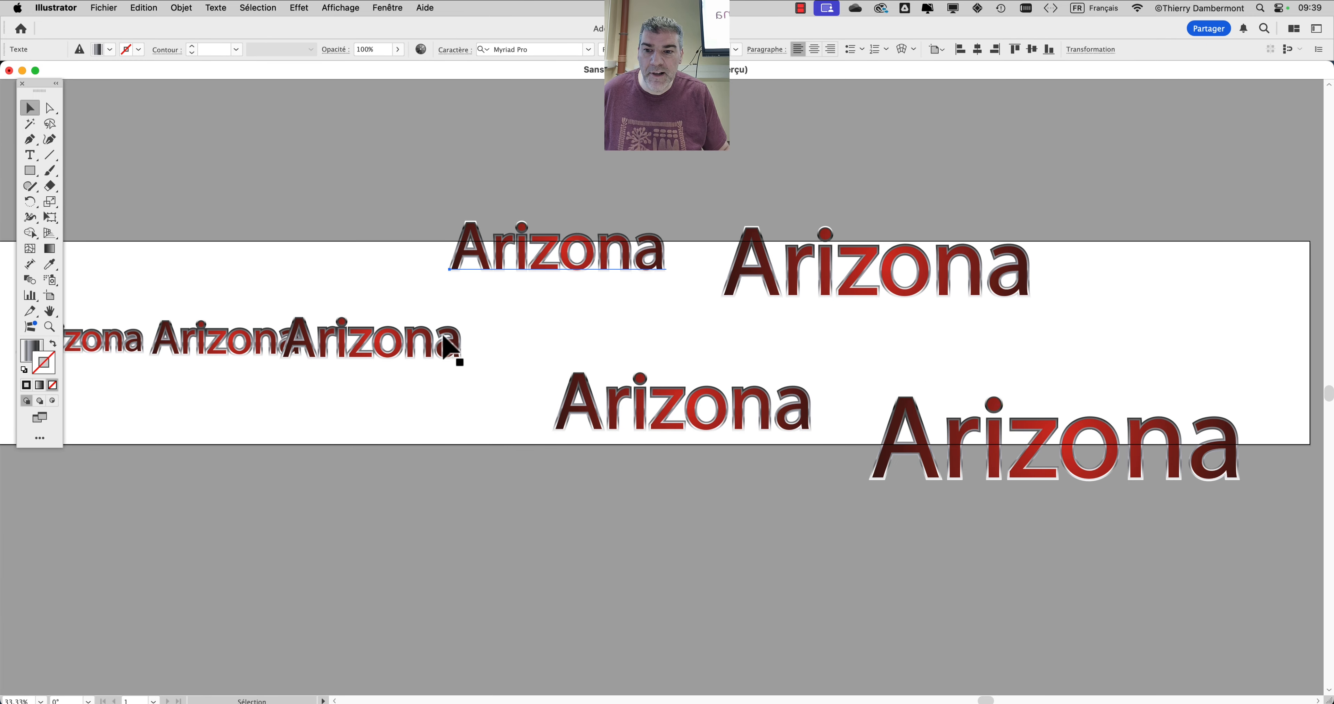
drag(446, 351, 458, 399)
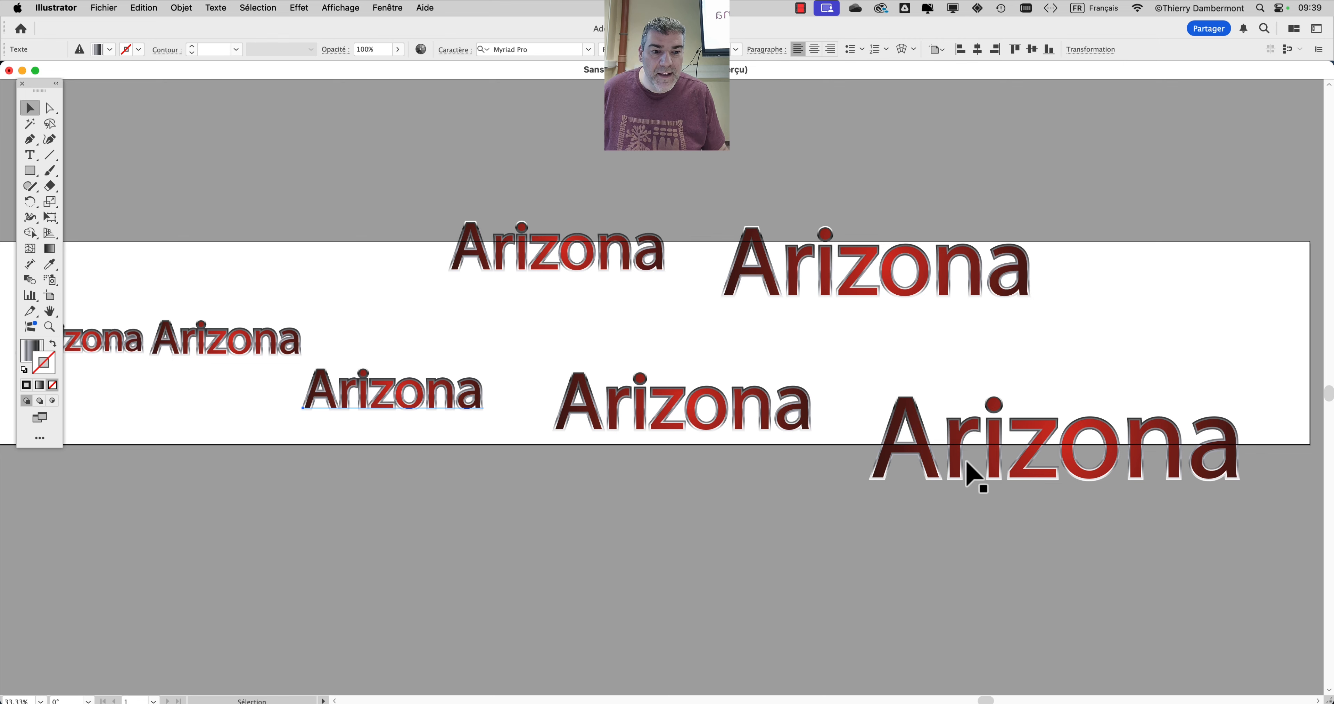
drag(244, 375, 642, 261)
Examine the metallic outline around the letters on the larger Arizona copies
key(super+plus)
key(super+plus)
key(super+plus)
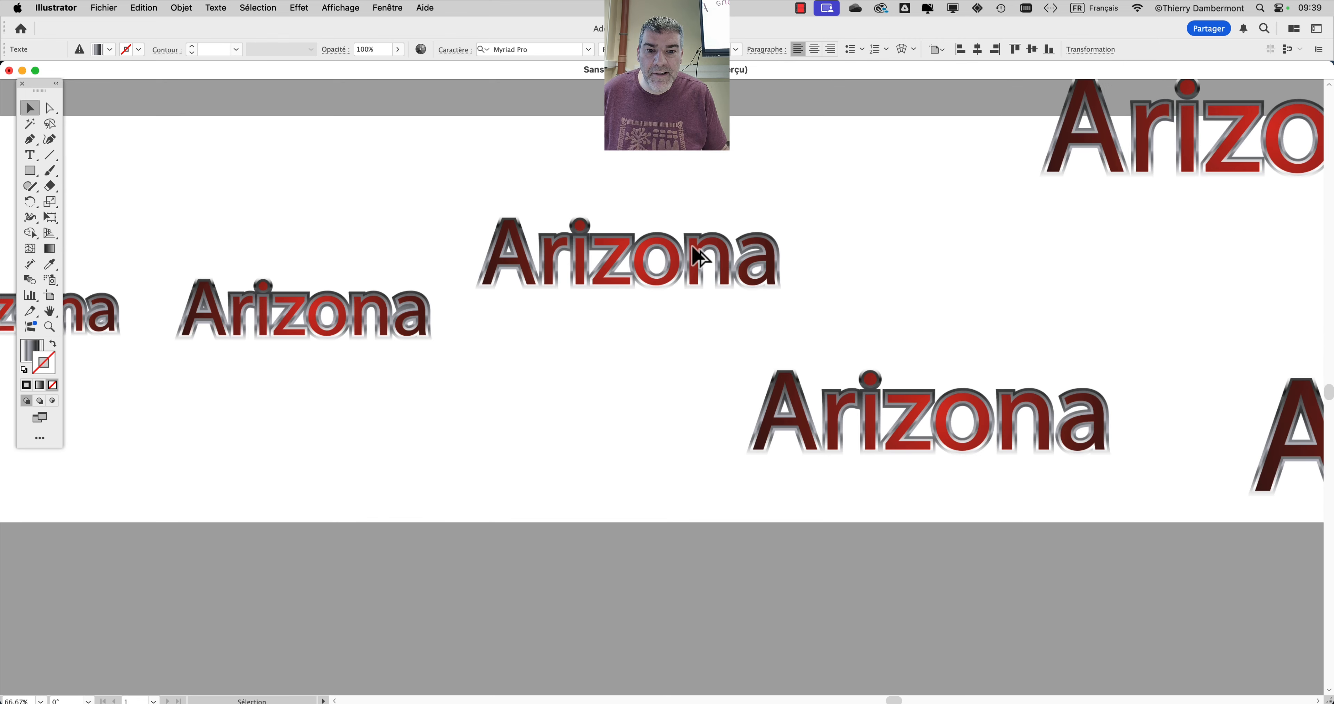
scroll(992, 418, right, 15)
scroll(991, 418, right, 15)
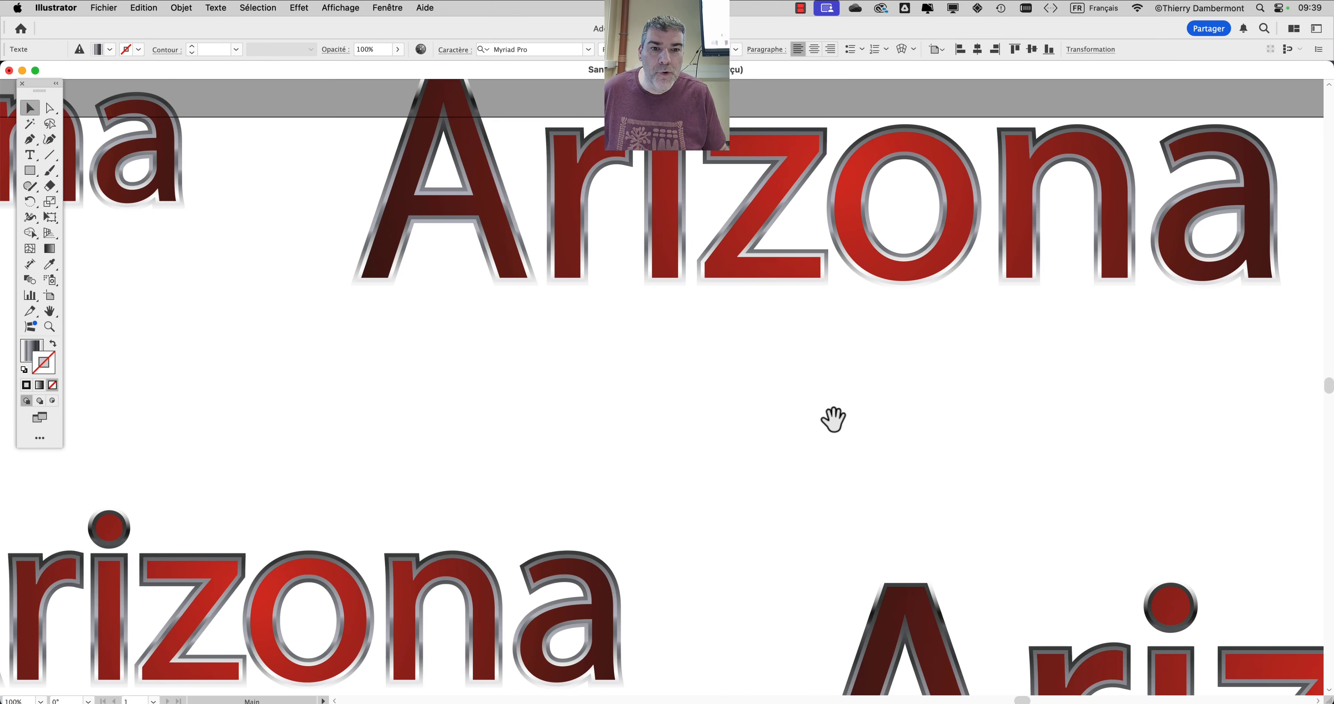
scroll(482, 430, down, 10)
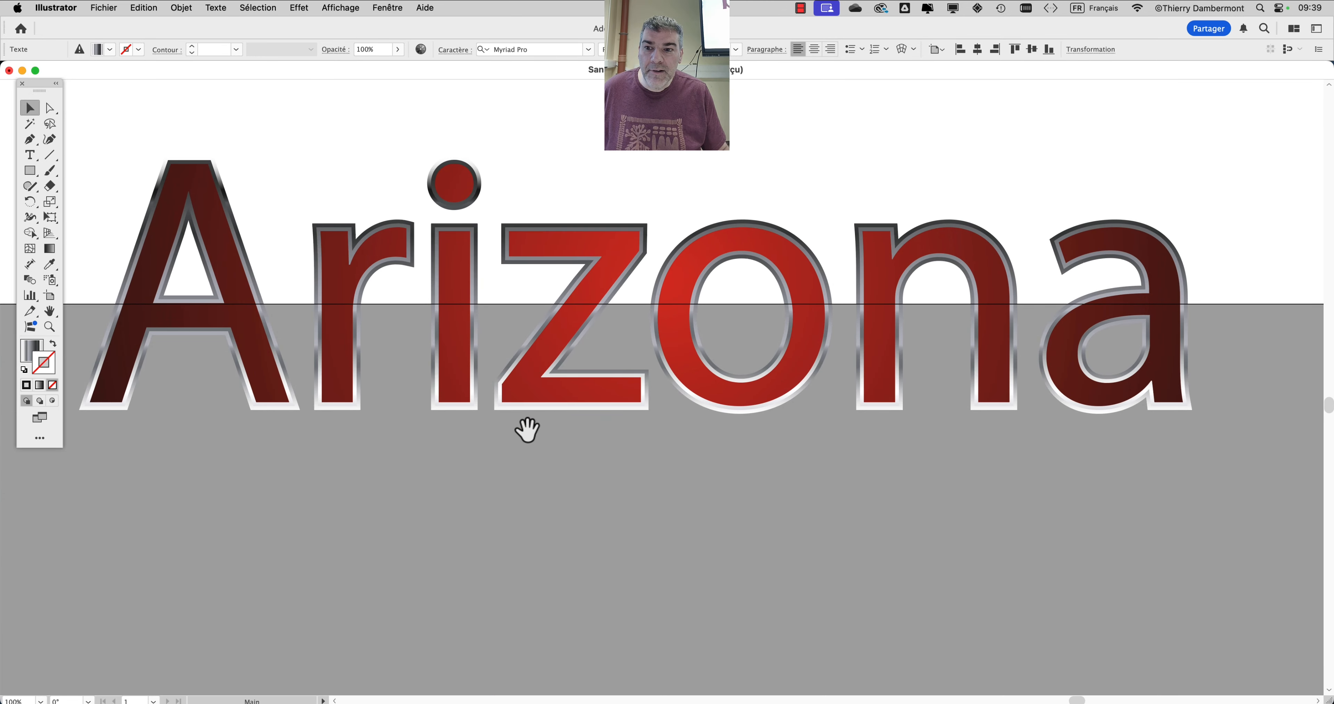
scroll(483, 435, right, 2)
scroll(351, 491, up, 3)
scroll(639, 486, left, 10)
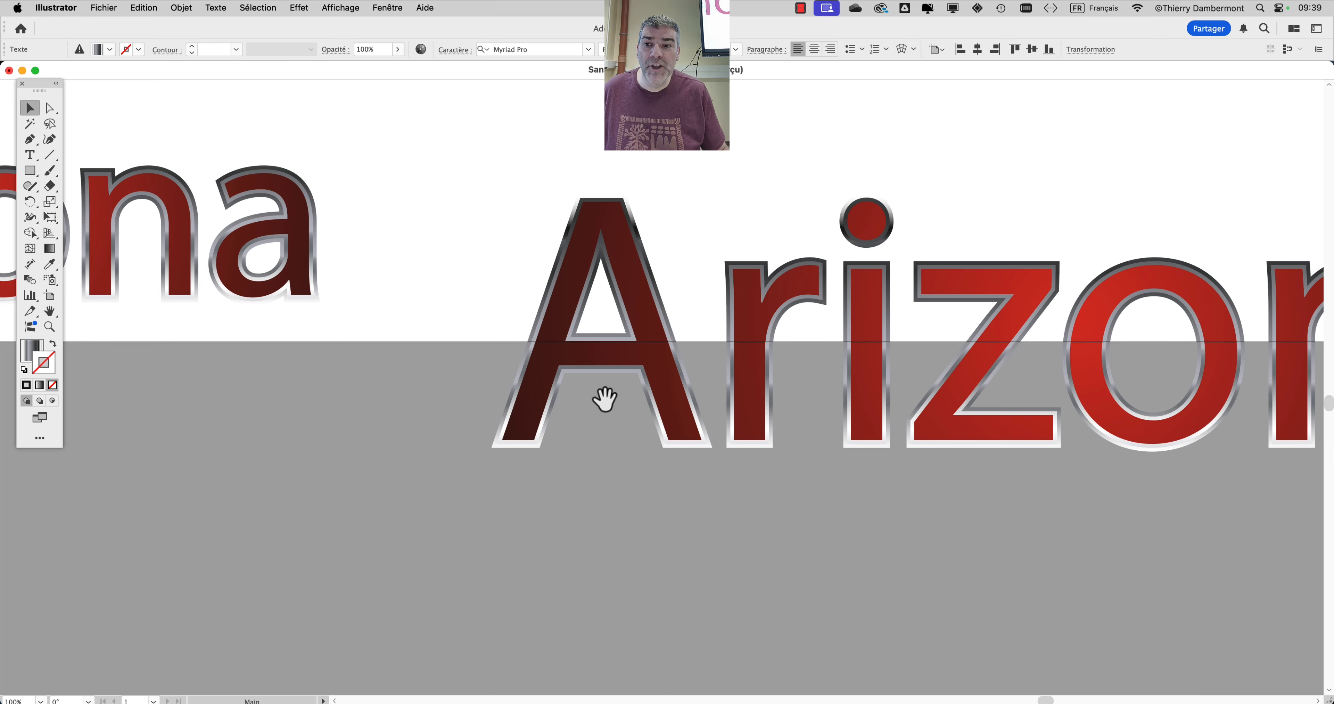
scroll(527, 381, left, 15)
scroll(527, 381, up, 2)
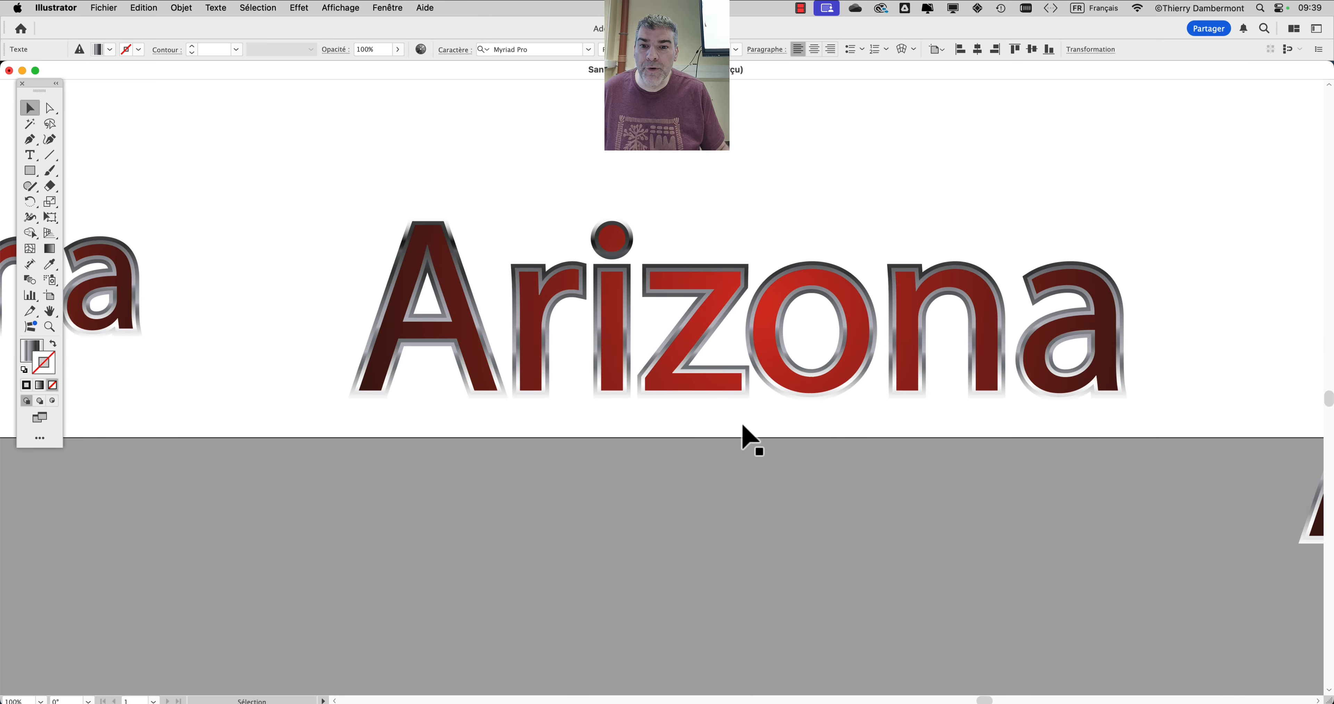
scroll(751, 440, down, 10)
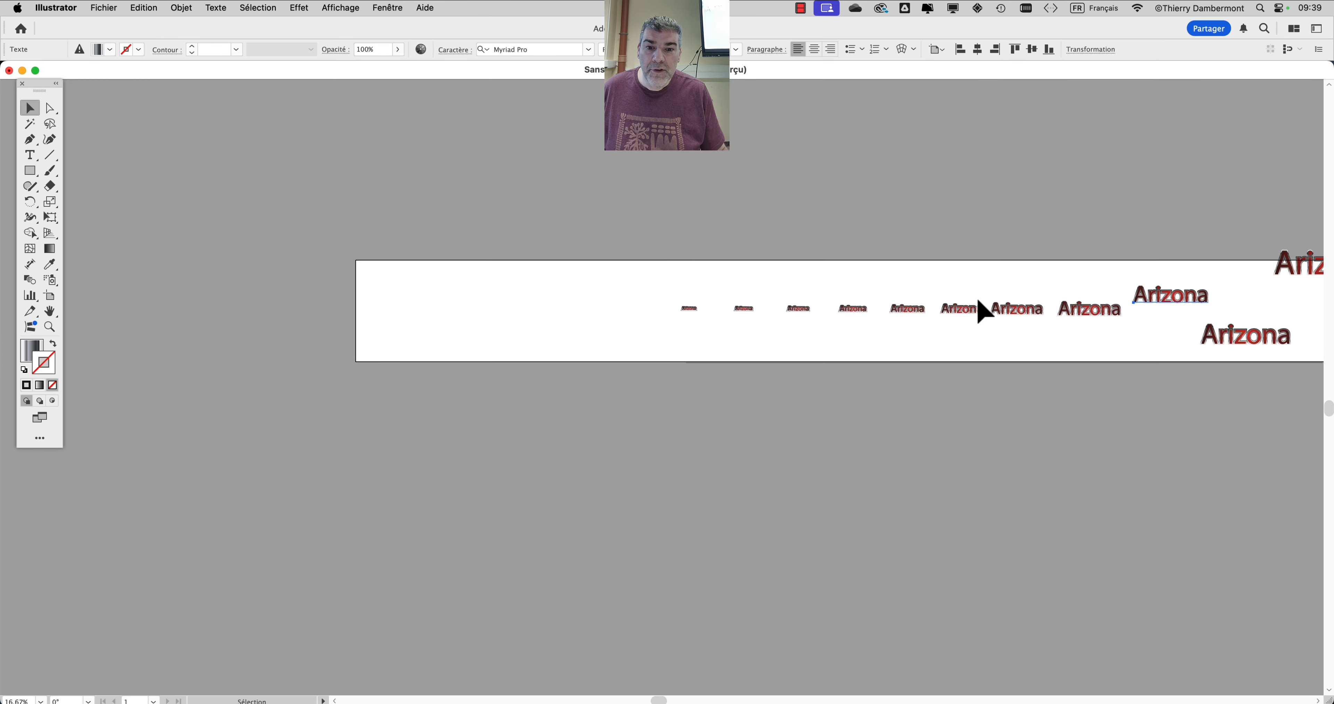
Examine the outline thickness relative to the letters on the progressively smaller Arizona copies
scroll(1069, 327, up, 10)
scroll(880, 335, up, 3)
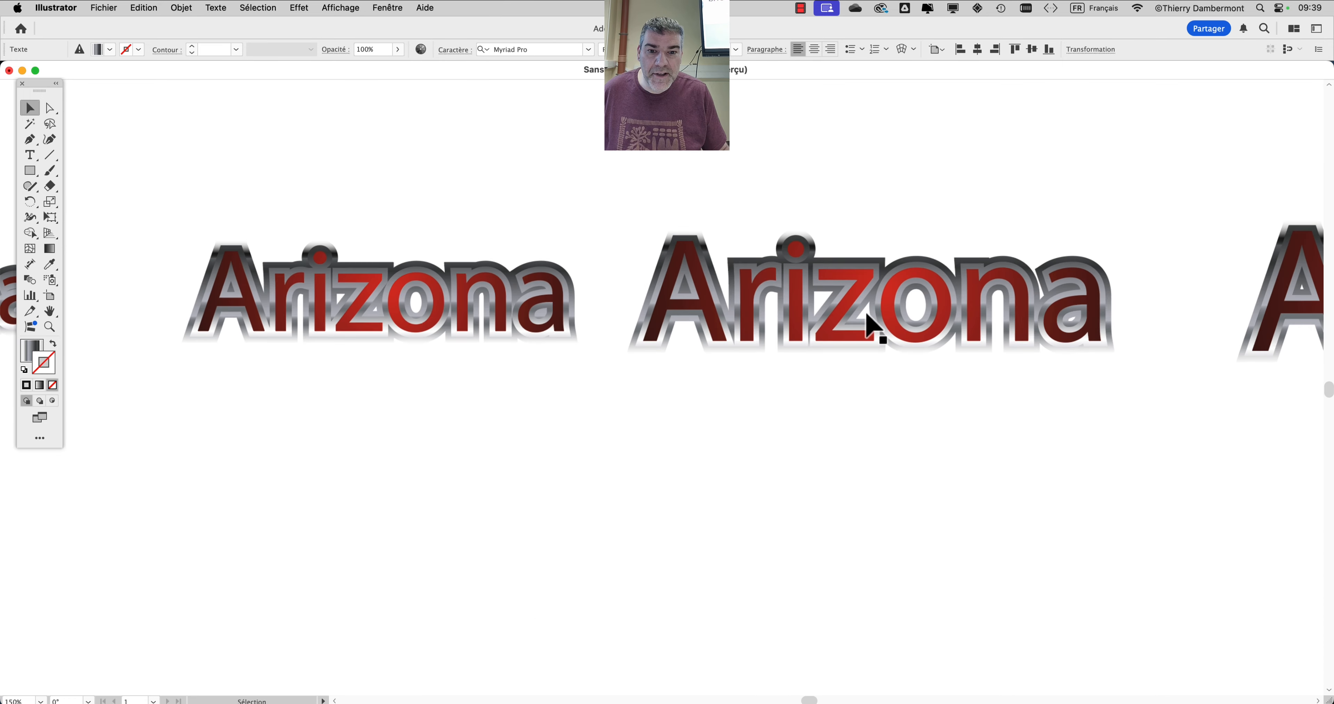
drag(856, 344, 1174, 356)
drag(554, 350, 884, 362)
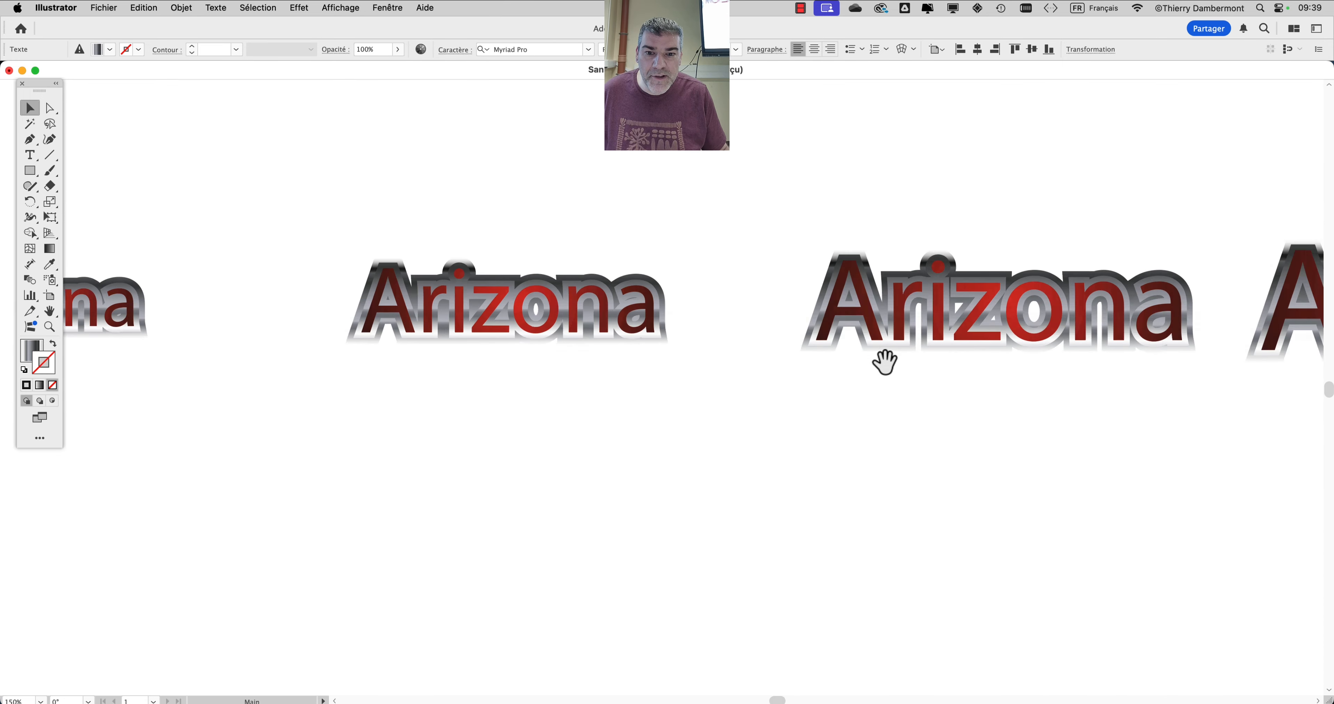
drag(536, 384, 613, 378)
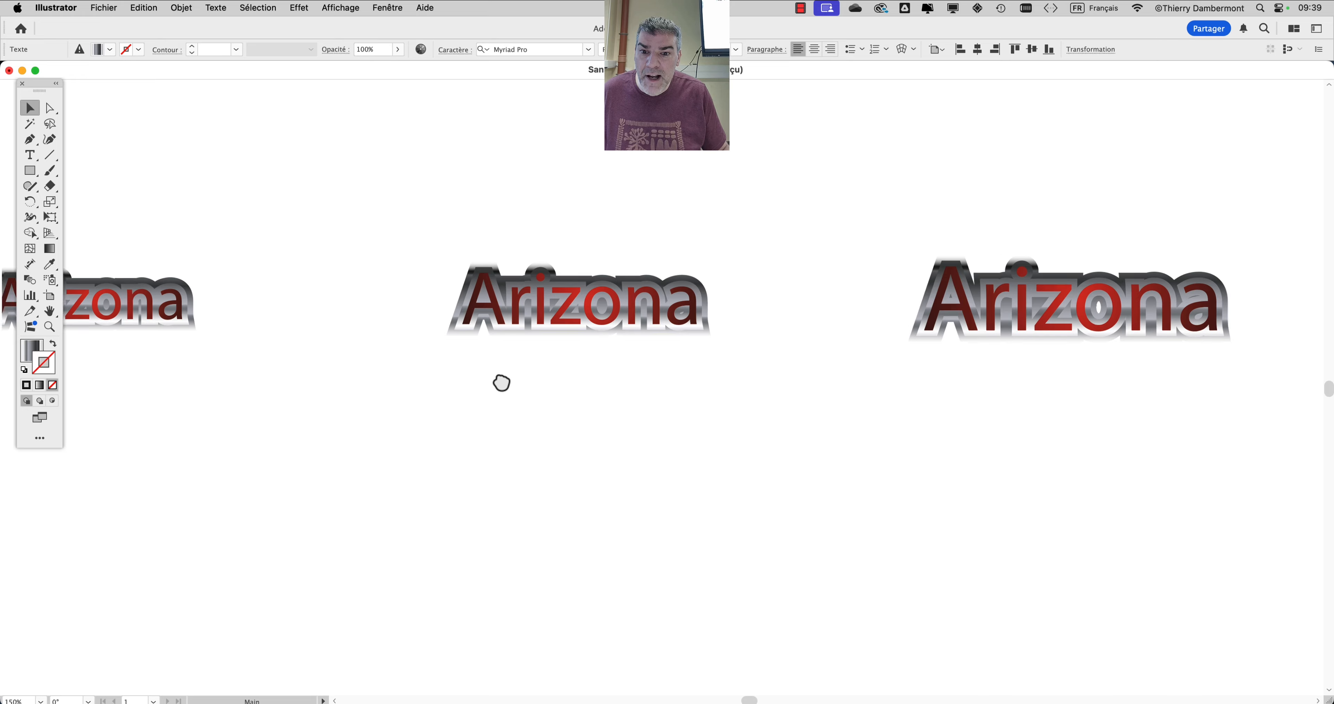
scroll(408, 340, down, 3)
drag(408, 339, 623, 348)
key(super+plus)
key(super+plus)
key(super+plus)
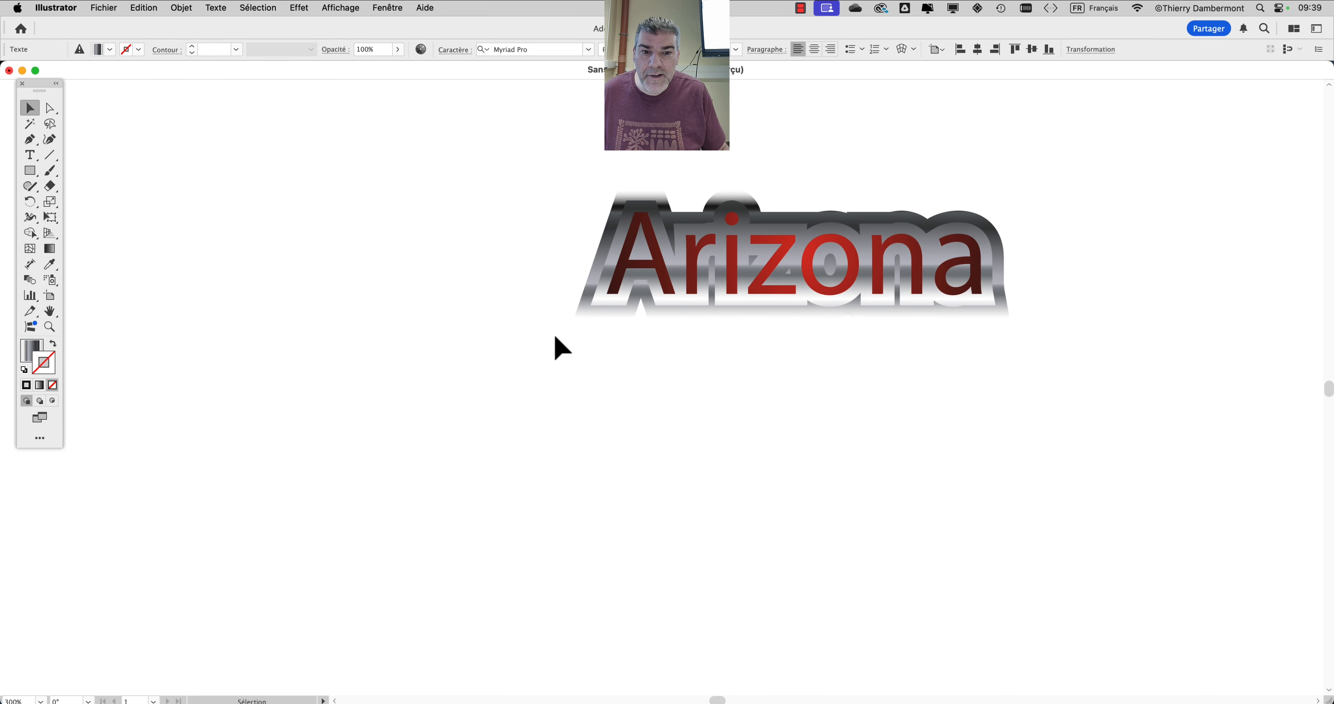
key(super+minus)
scroll(529, 347, right, 3)
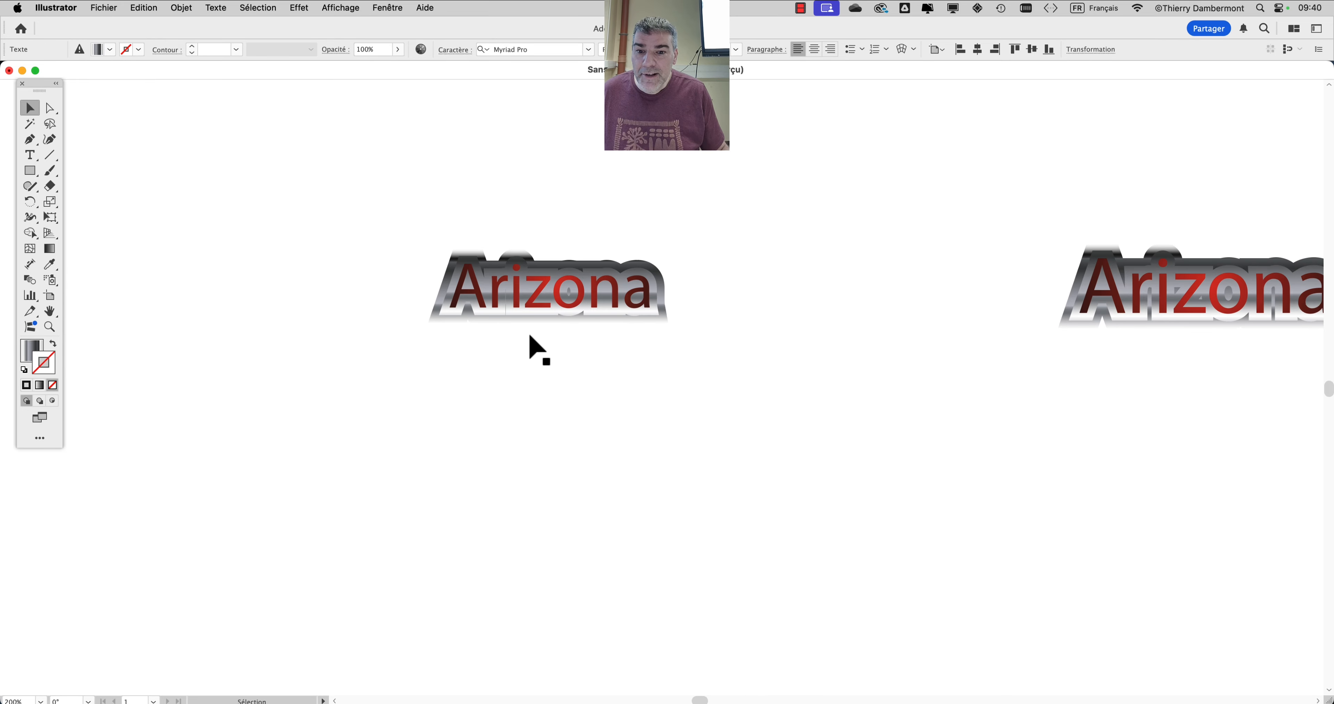
scroll(529, 348, up, 5)
scroll(549, 345, down, 4)
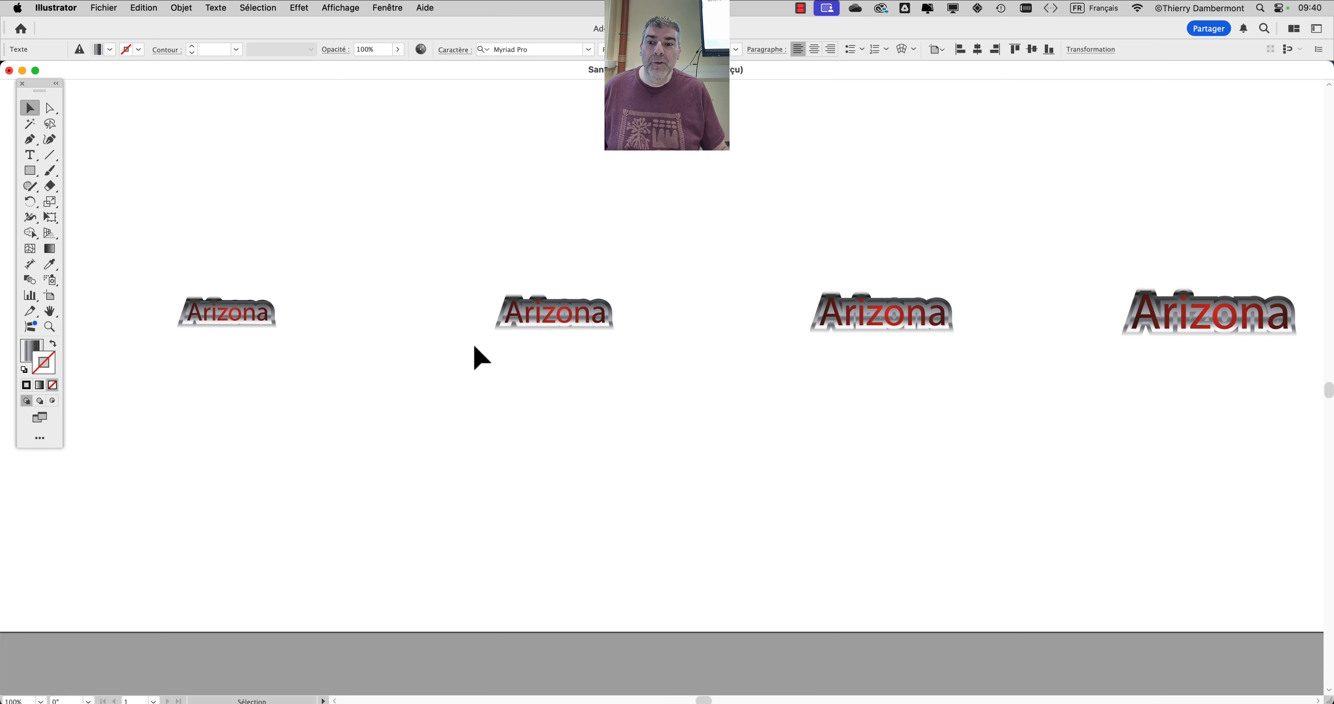
scroll(479, 362, left, 5)
scroll(869, 390, down, 5)
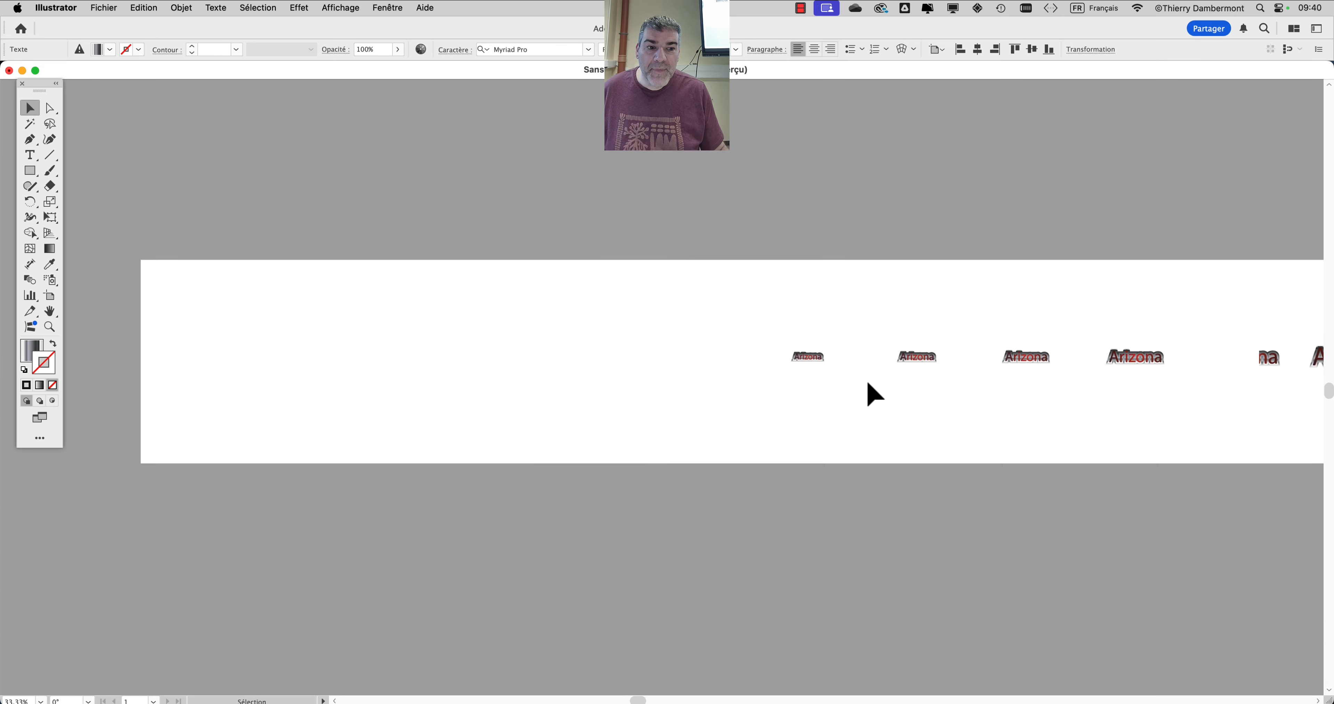
Compare the appearance of the graphic style across the whole series of Arizona copies, from smallest to largest
drag(997, 426, 506, 386)
drag(902, 411, 545, 381)
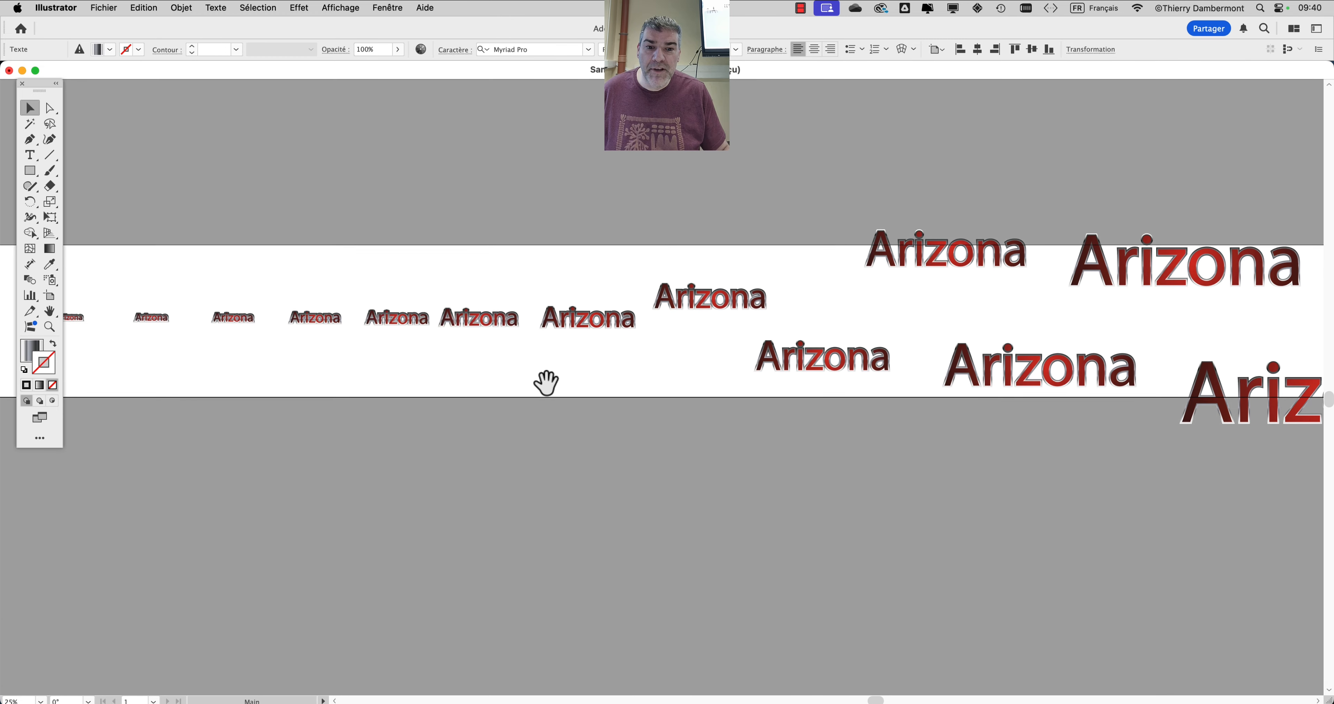
scroll(712, 374, down, 2)
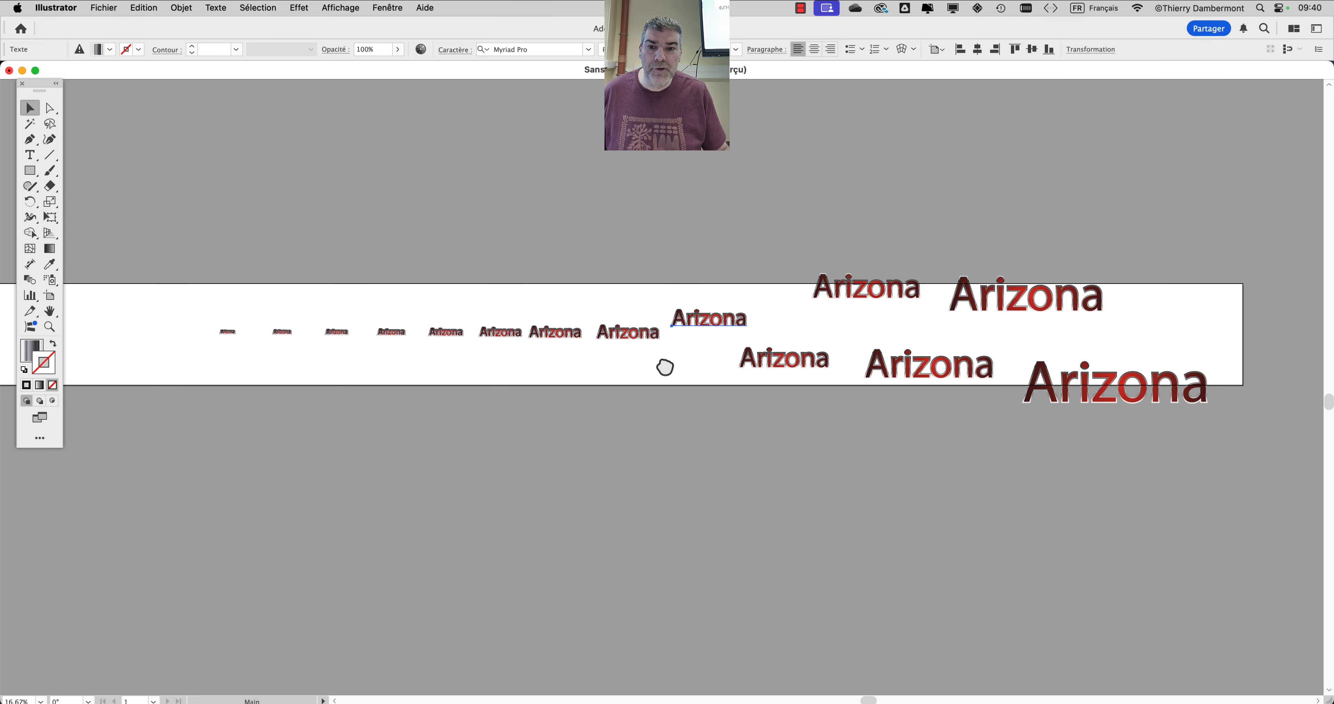
drag(663, 365, 801, 298)
scroll(760, 301, down, 1)
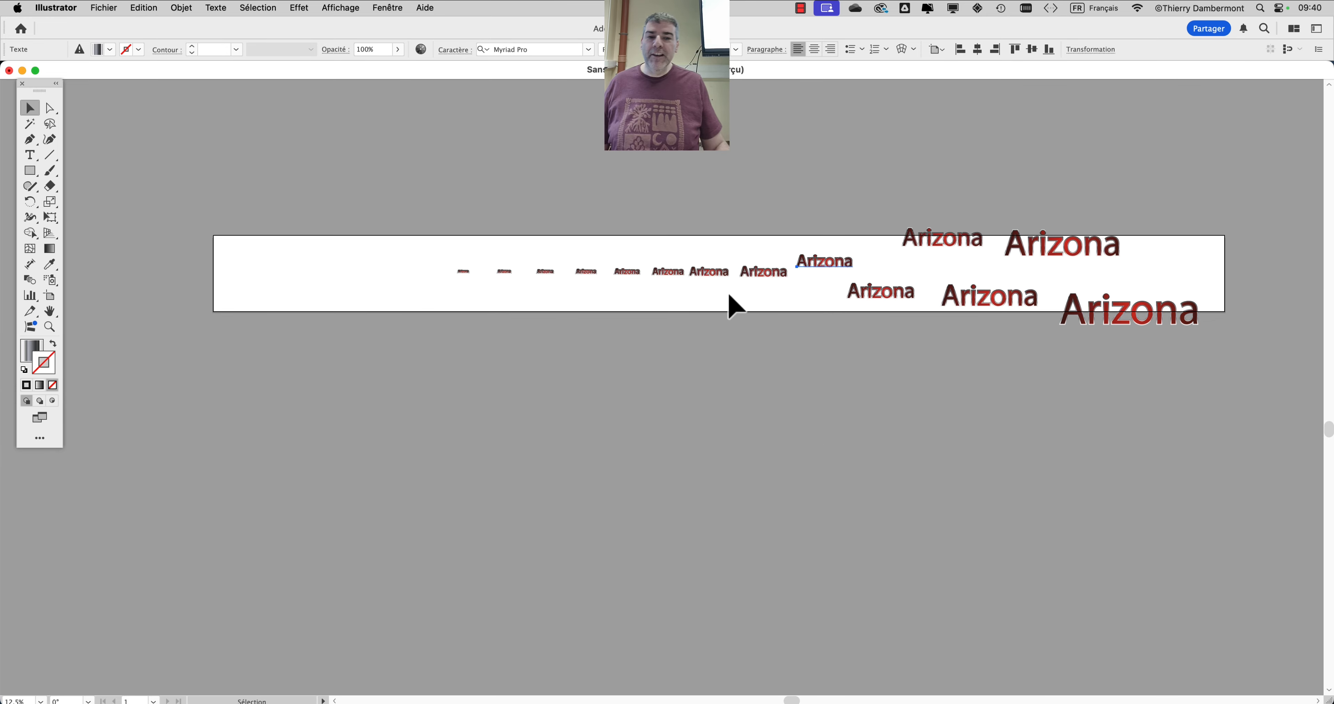
scroll(729, 290, up, 1)
scroll(661, 323, up, 2)
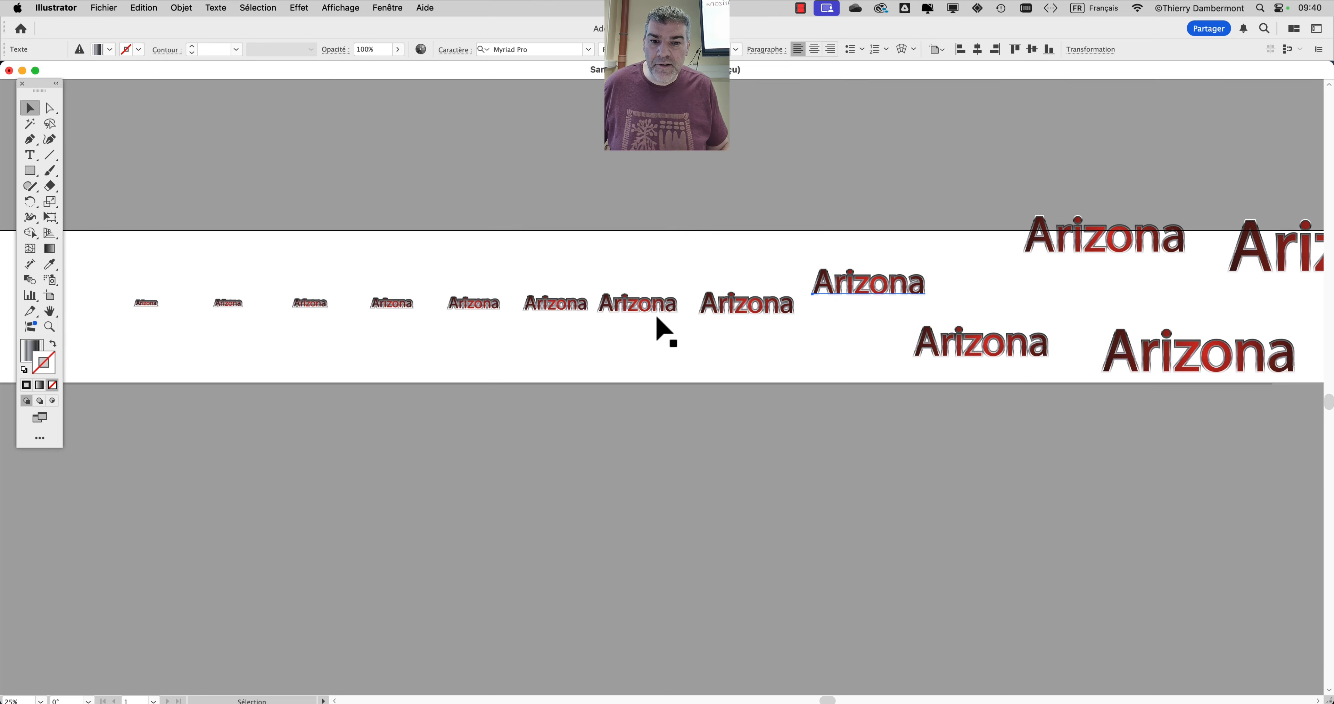
scroll(658, 316, down, 3)
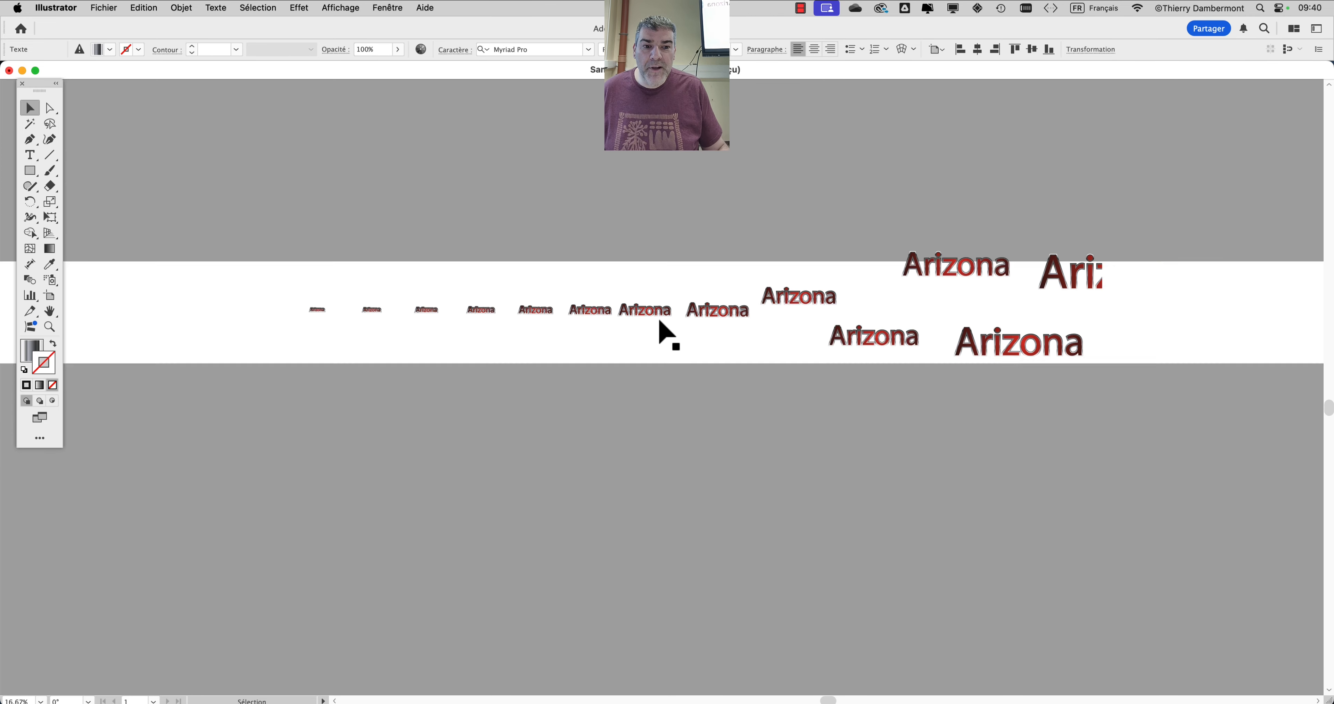
mouse_move(710, 350)
mouse_down()
mouse_move(634, 348)
mouse_move(705, 336)
mouse_up()
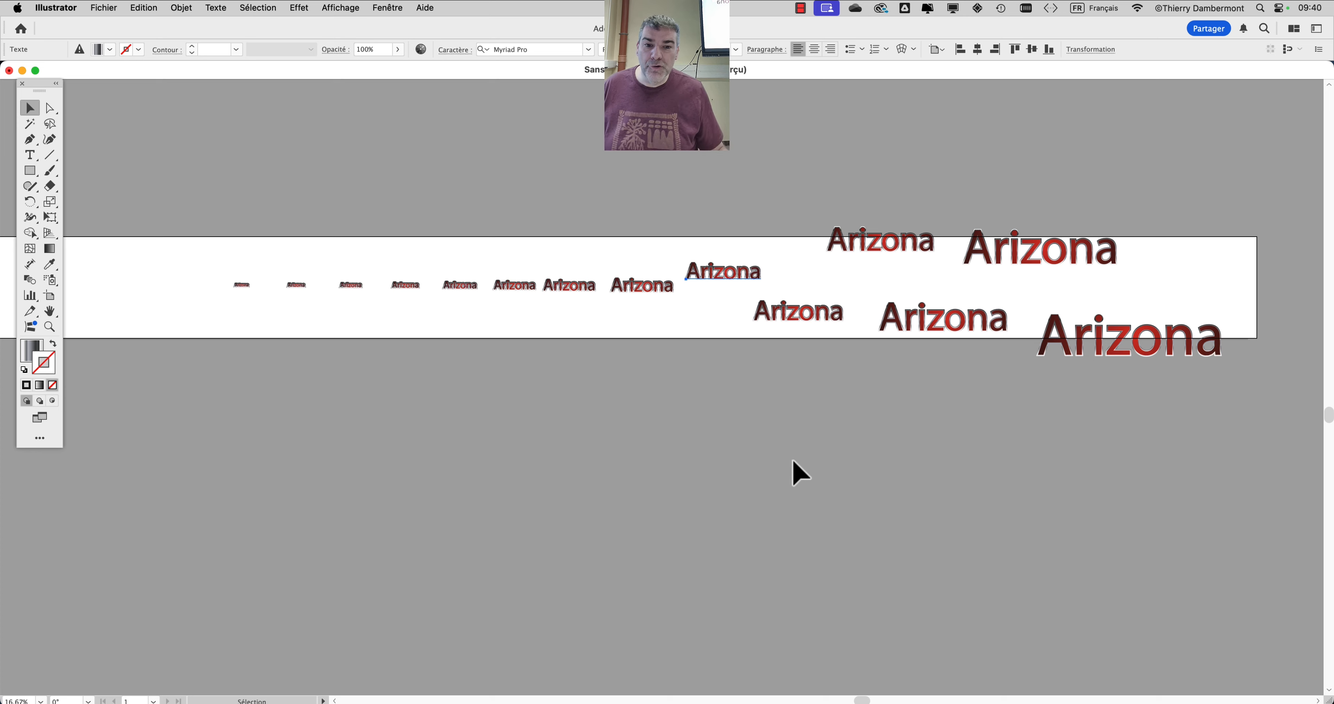
scroll(631, 331, up, 1)
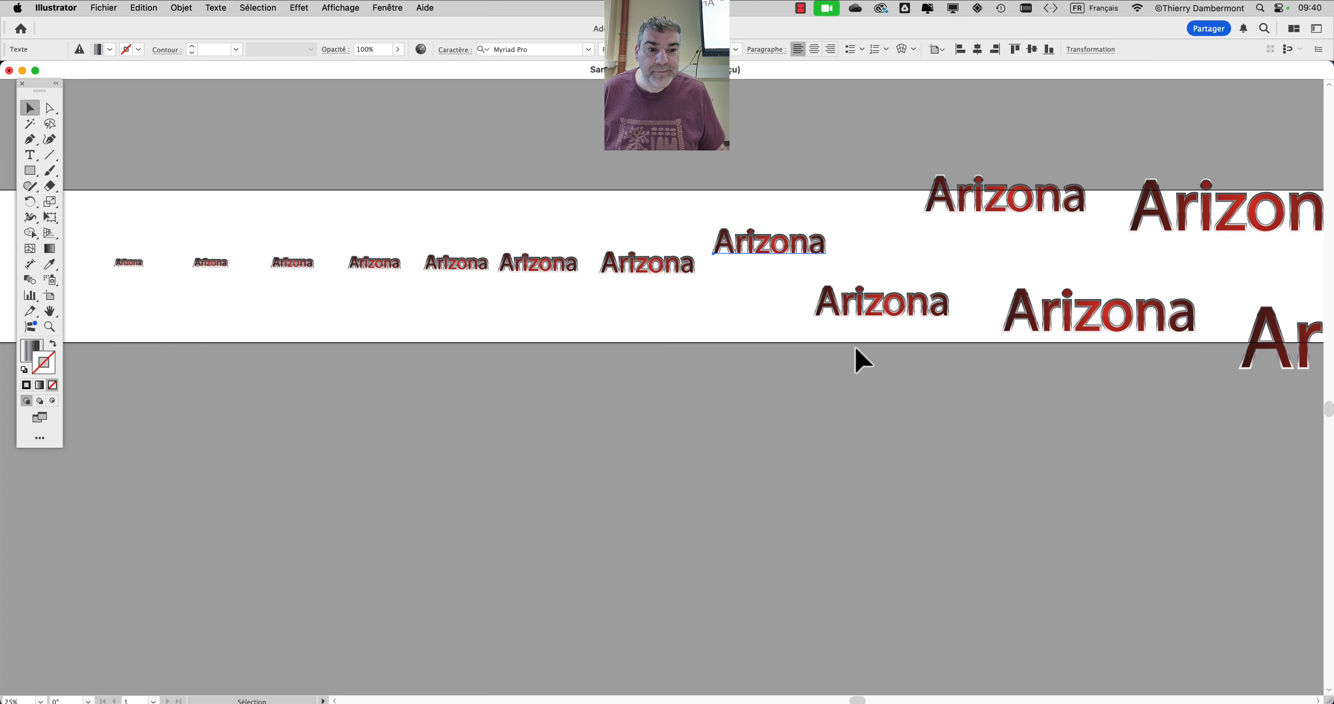
scroll(856, 350, down, 1)
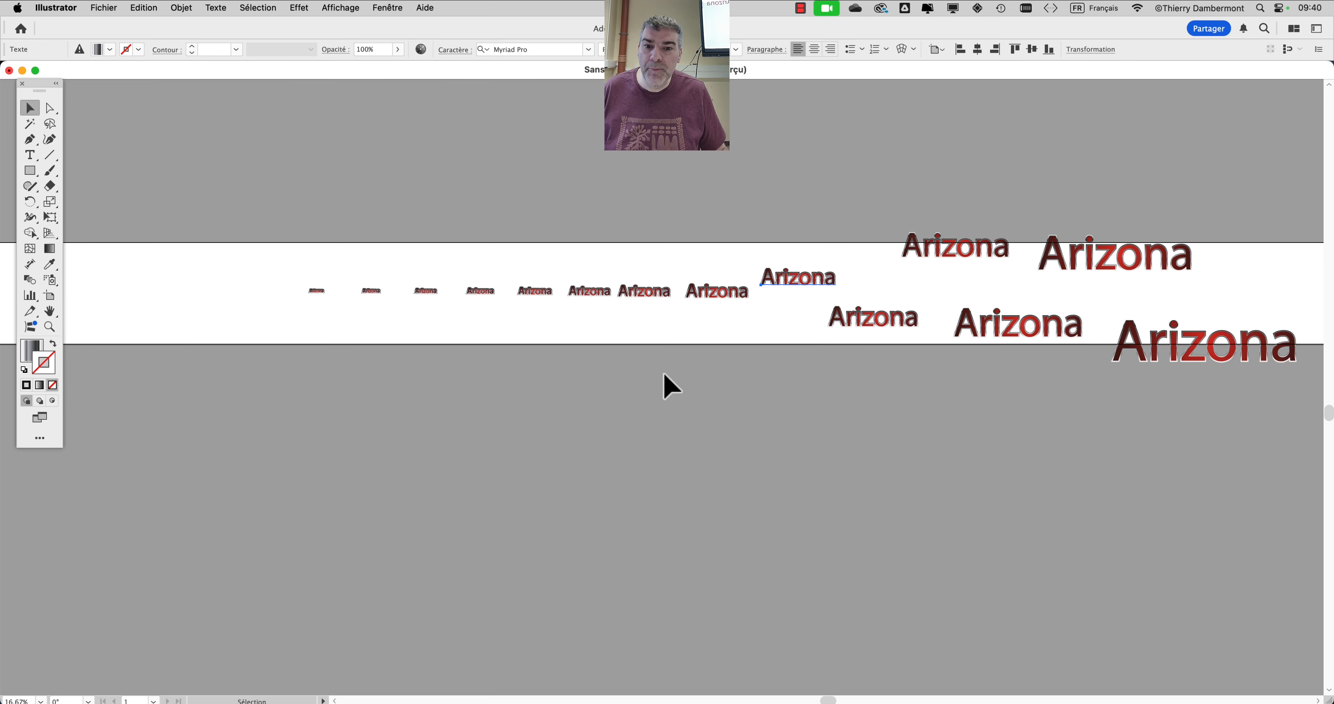
drag(646, 298, 584, 227)
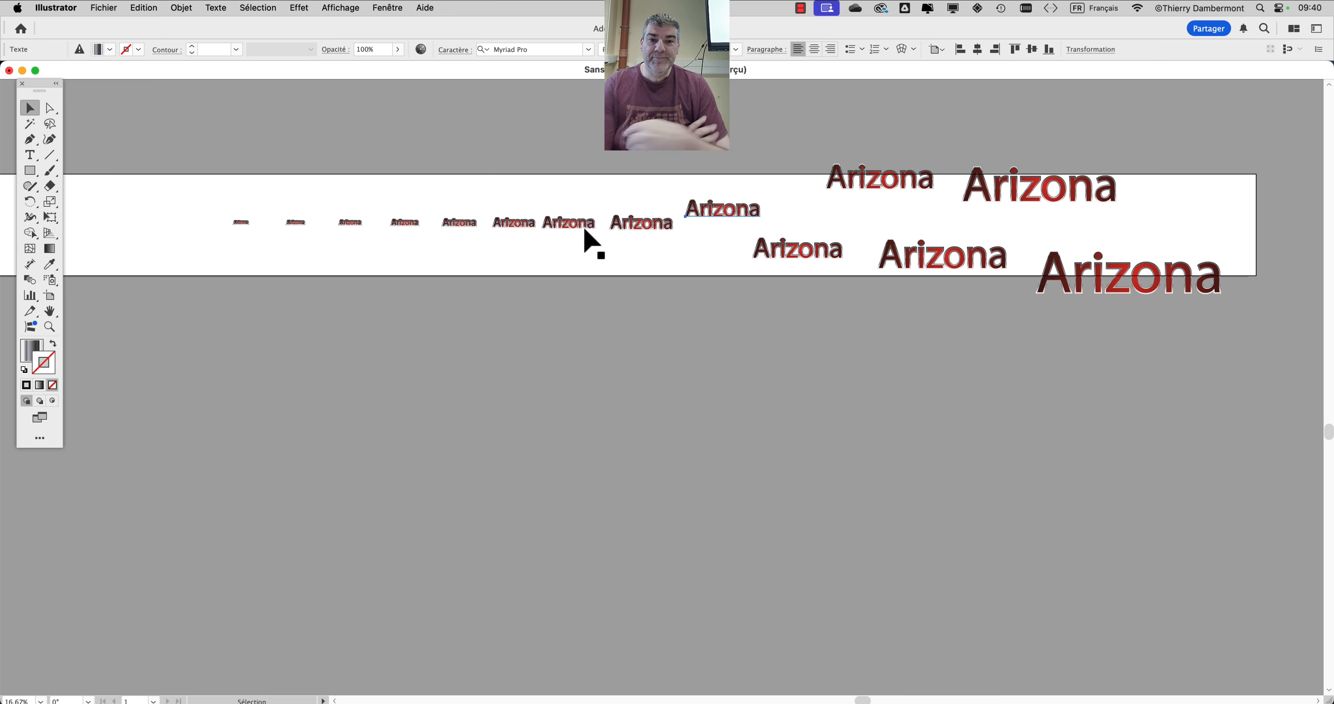
Examine the metallic outline around the letters of the largest Arizona copy up close
scroll(1096, 297, up, 2)
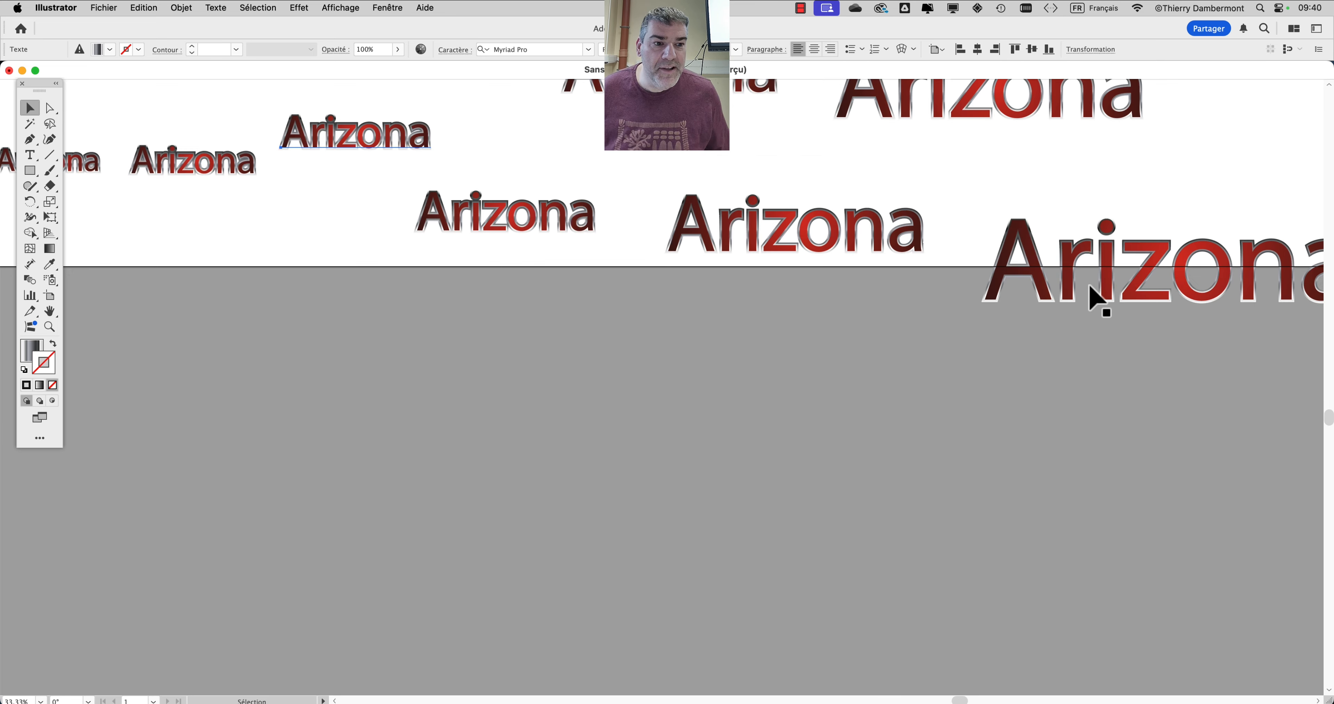
scroll(1096, 298, up, 4)
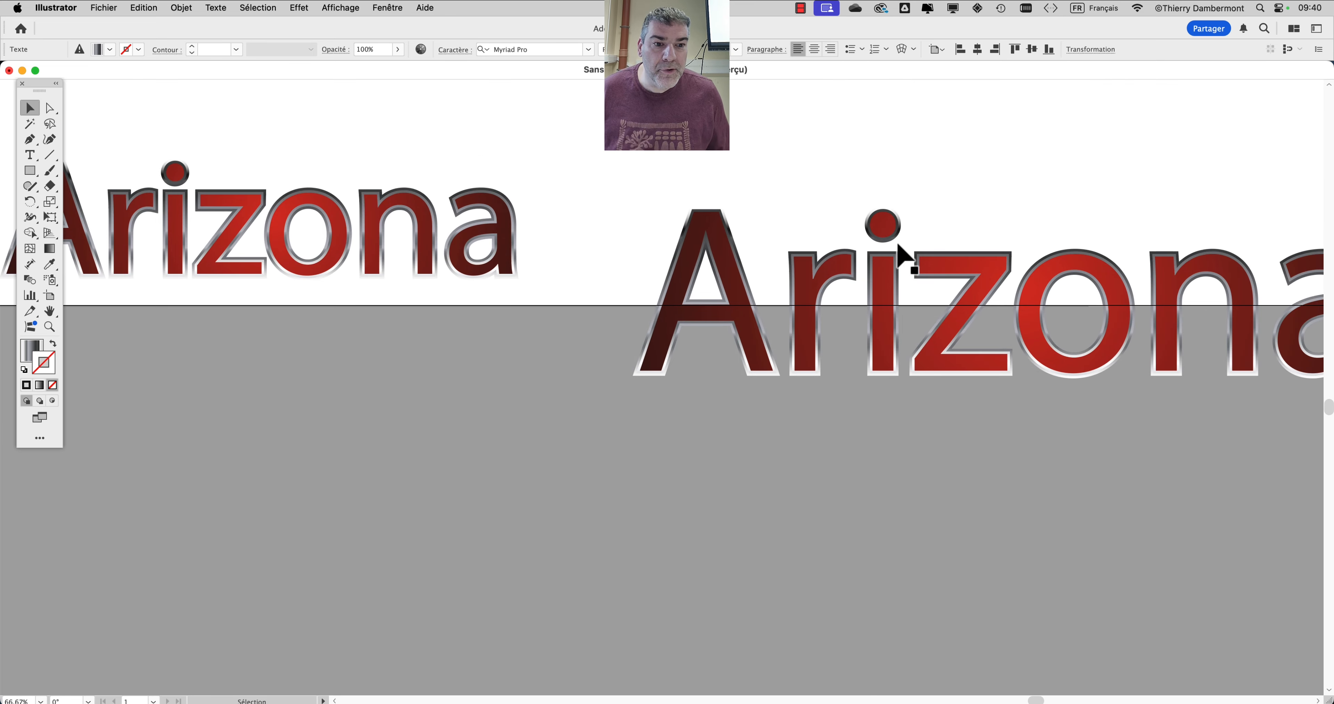
scroll(950, 307, up, 1)
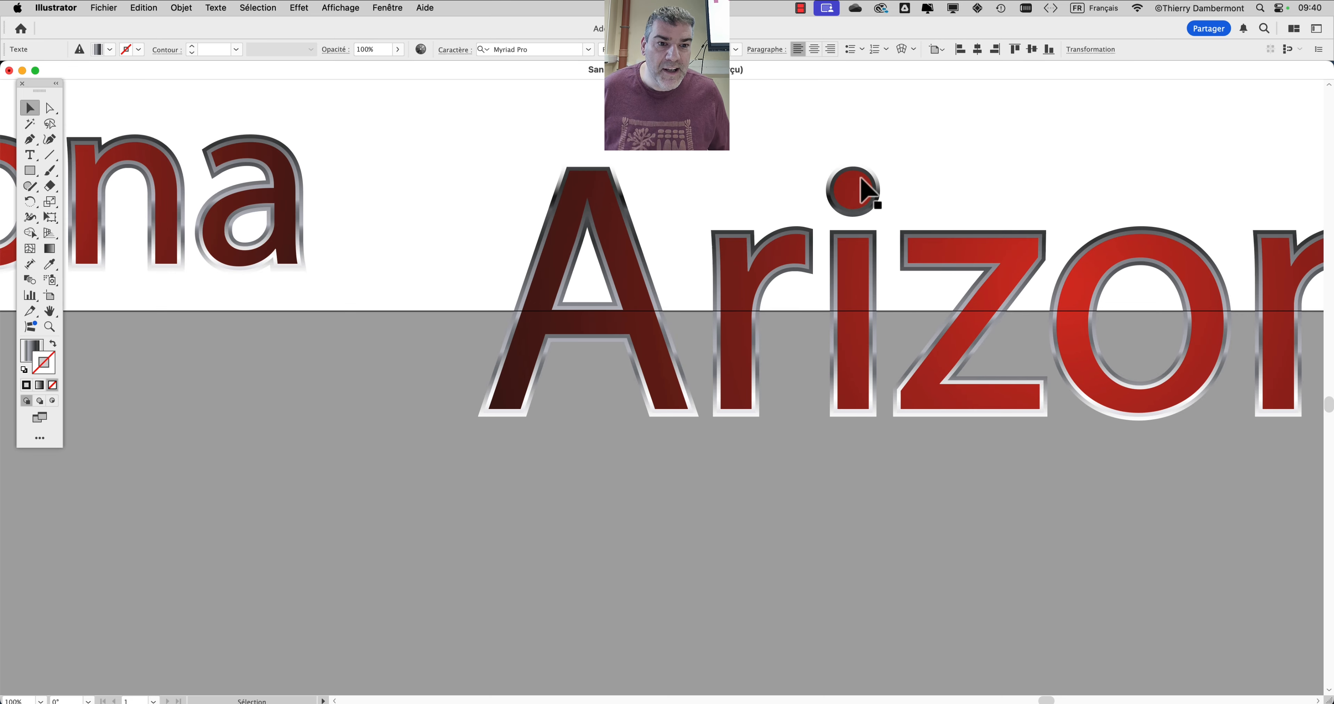
scroll(860, 191, up, 2)
scroll(1039, 351, down, 1)
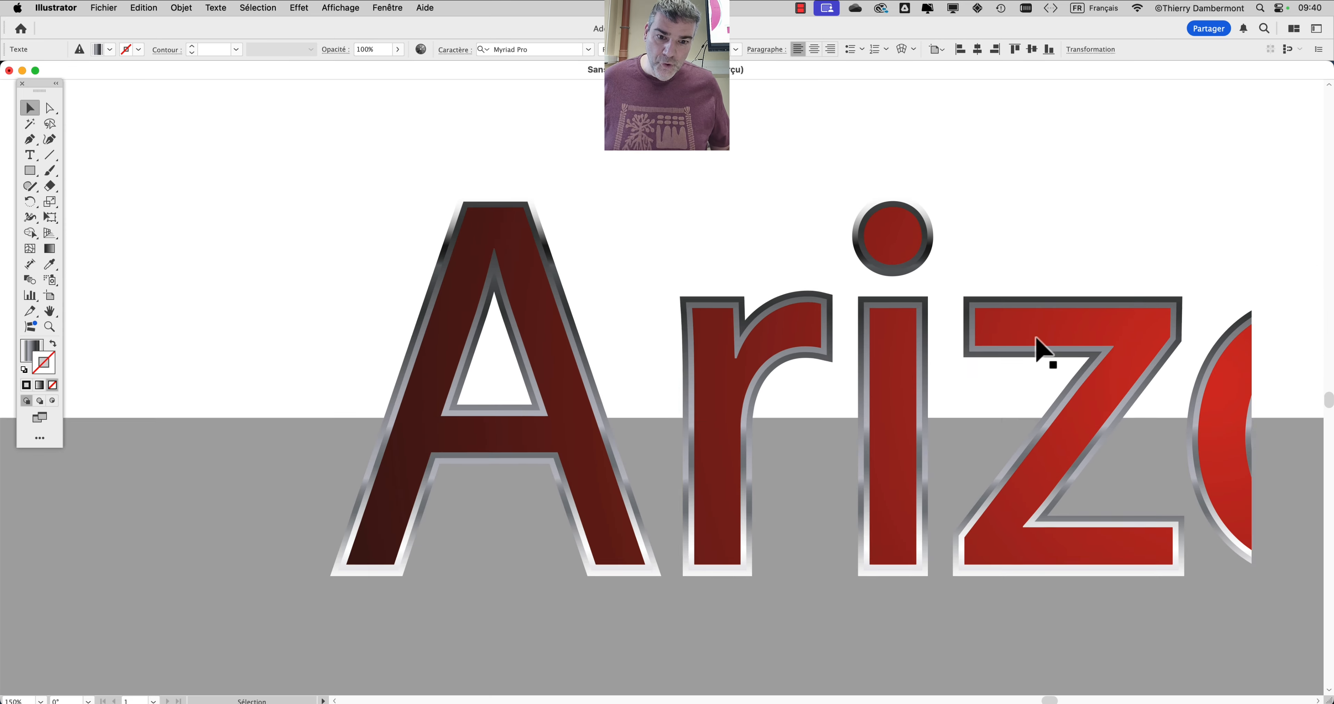
scroll(1040, 351, down, 2)
scroll(554, 187, right, 5)
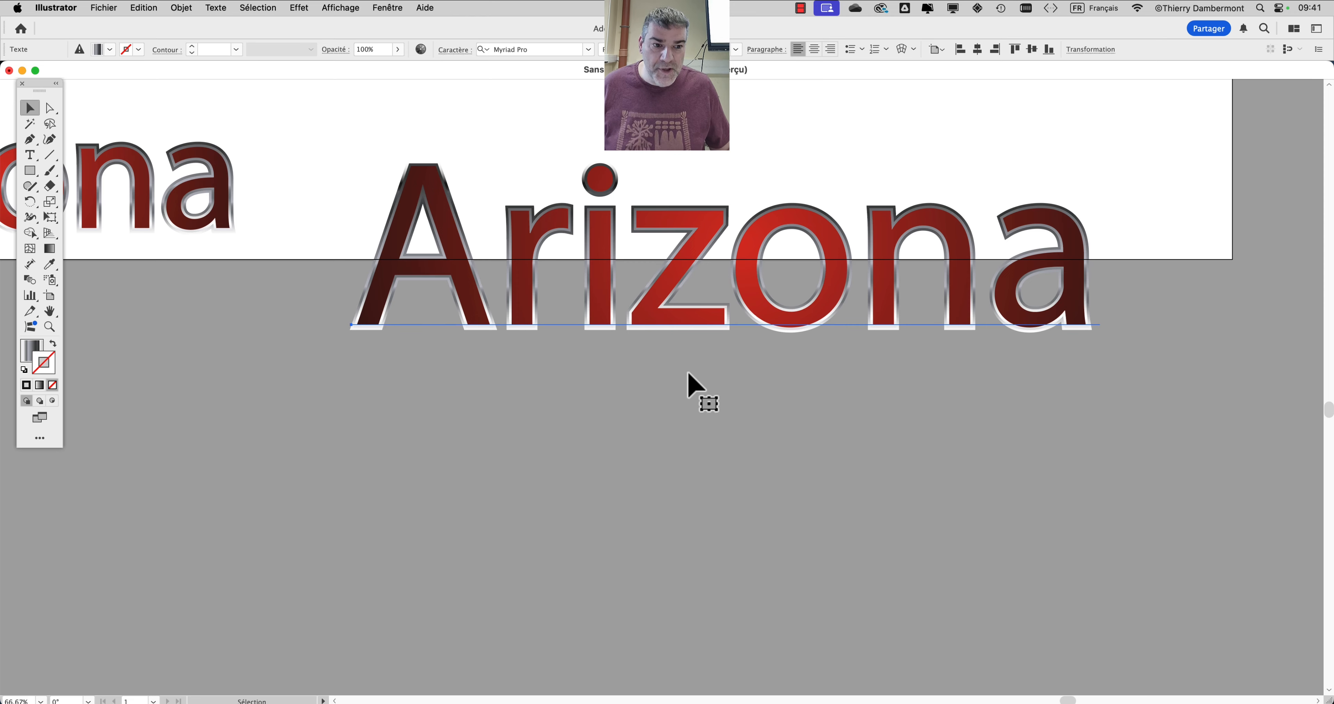
Display the Transform panel beside the largest Arizona copy to check its dimensions and scaling options
click(400, 6)
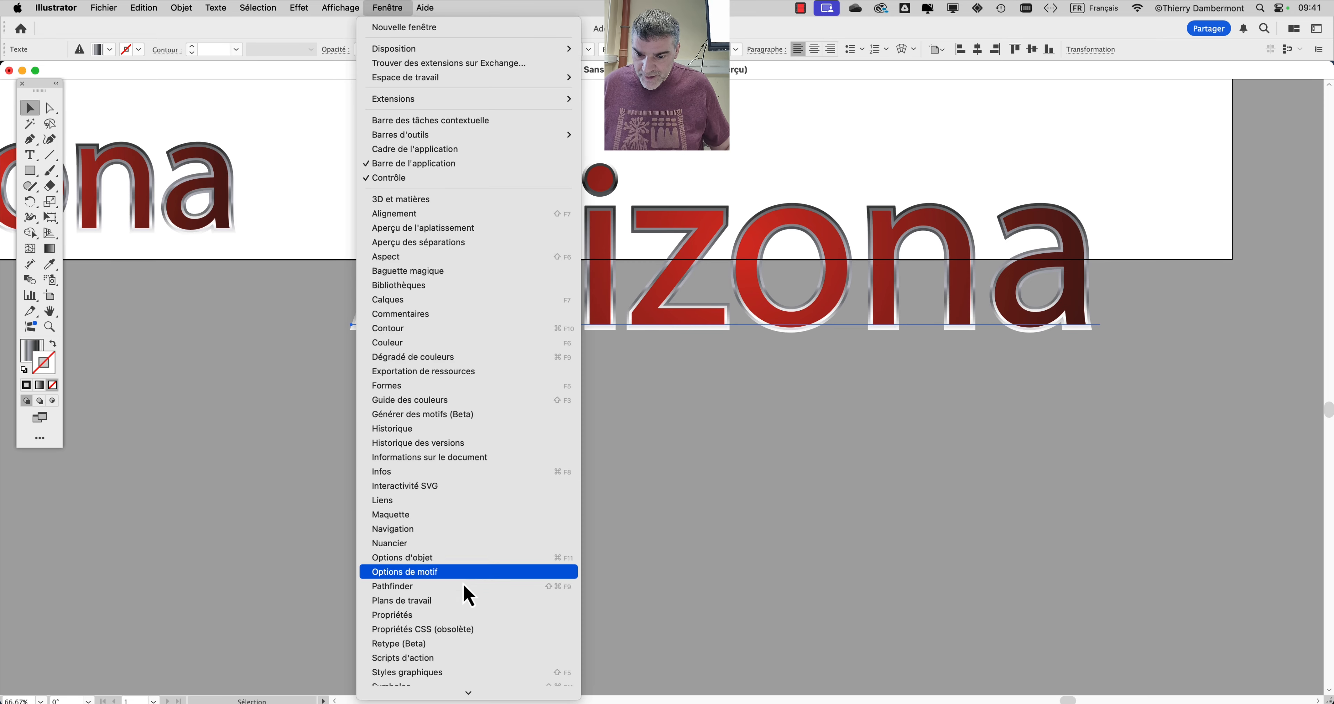
scroll(468, 621, down, 3)
click(468, 631)
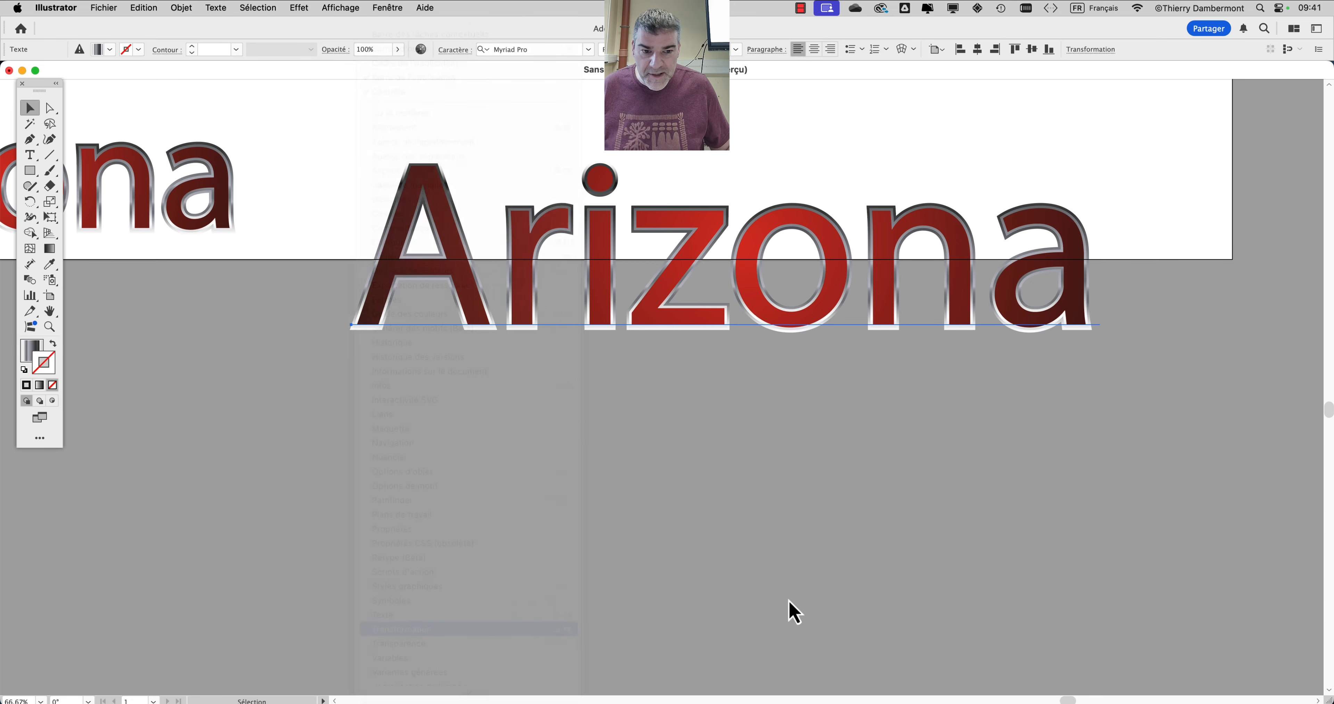
drag(1064, 359, 956, 375)
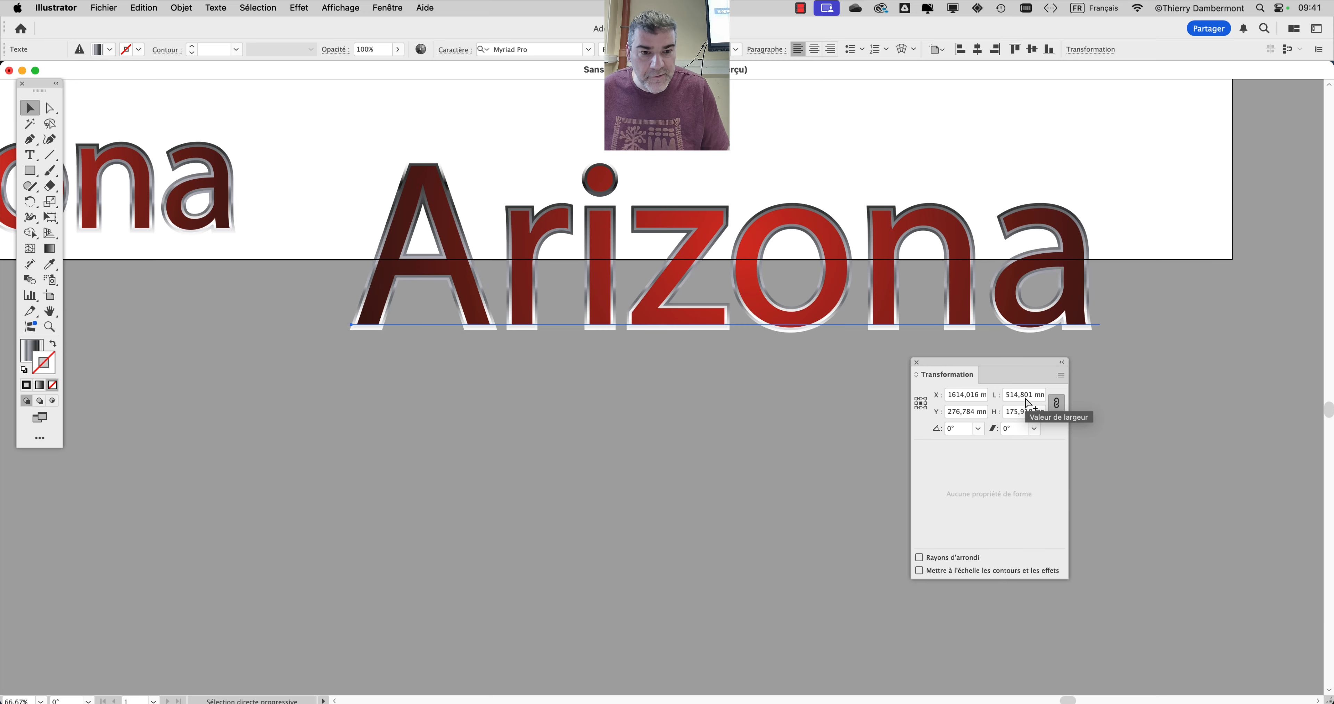
drag(998, 364, 1142, 419)
Review the whole series of Arizona copies with the Transform panel placed clear of the artwork
scroll(875, 402, down, 2)
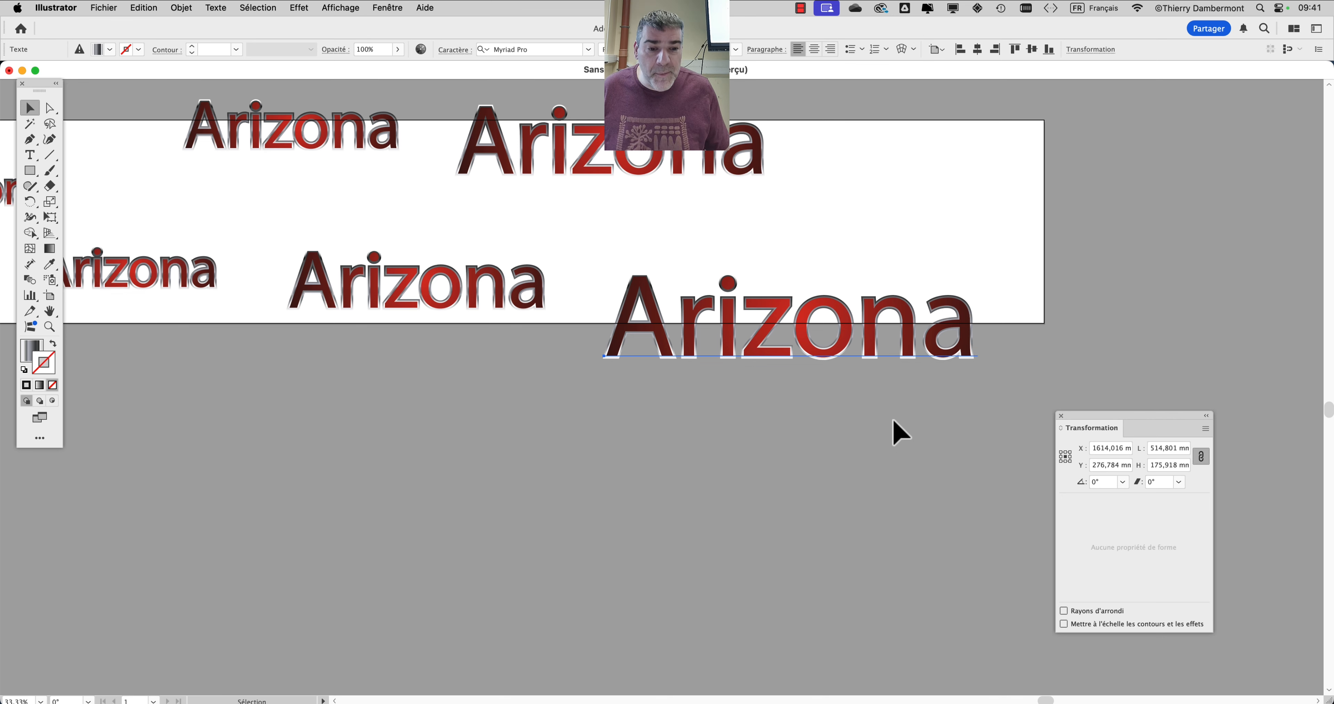
scroll(366, 348, down, 2)
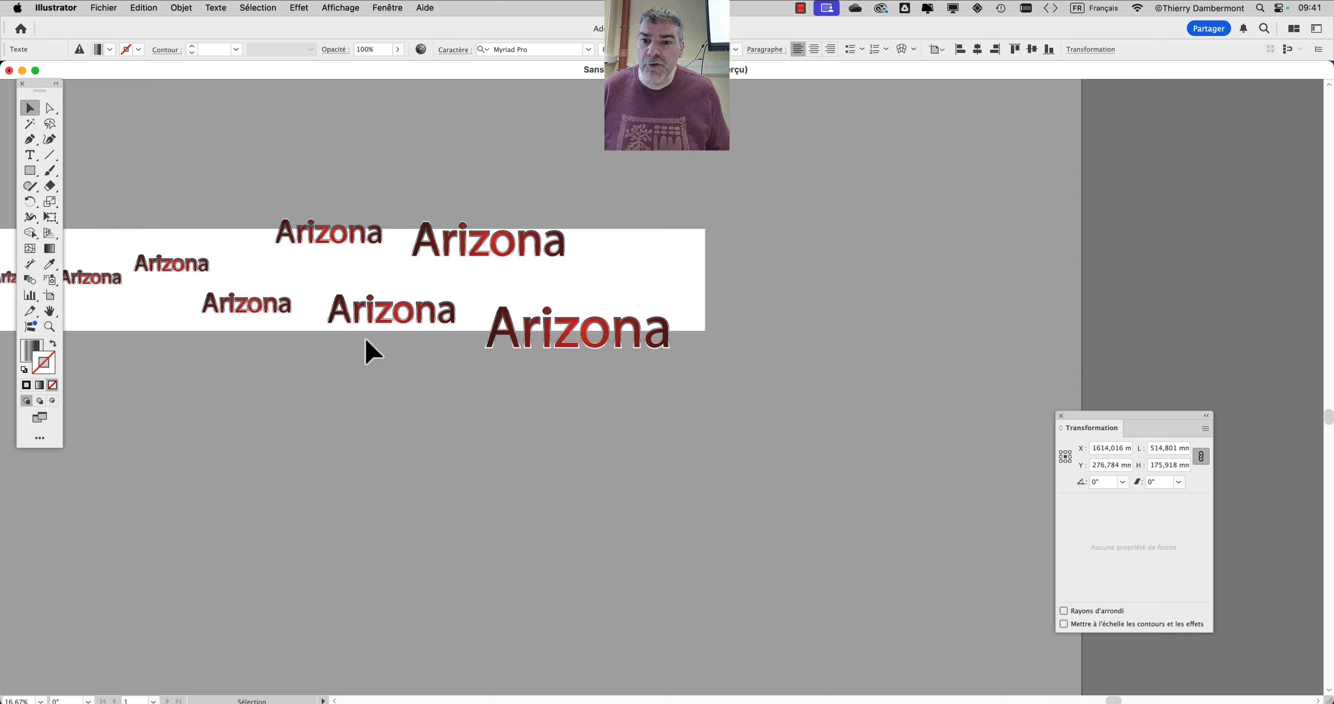
drag(405, 369, 897, 331)
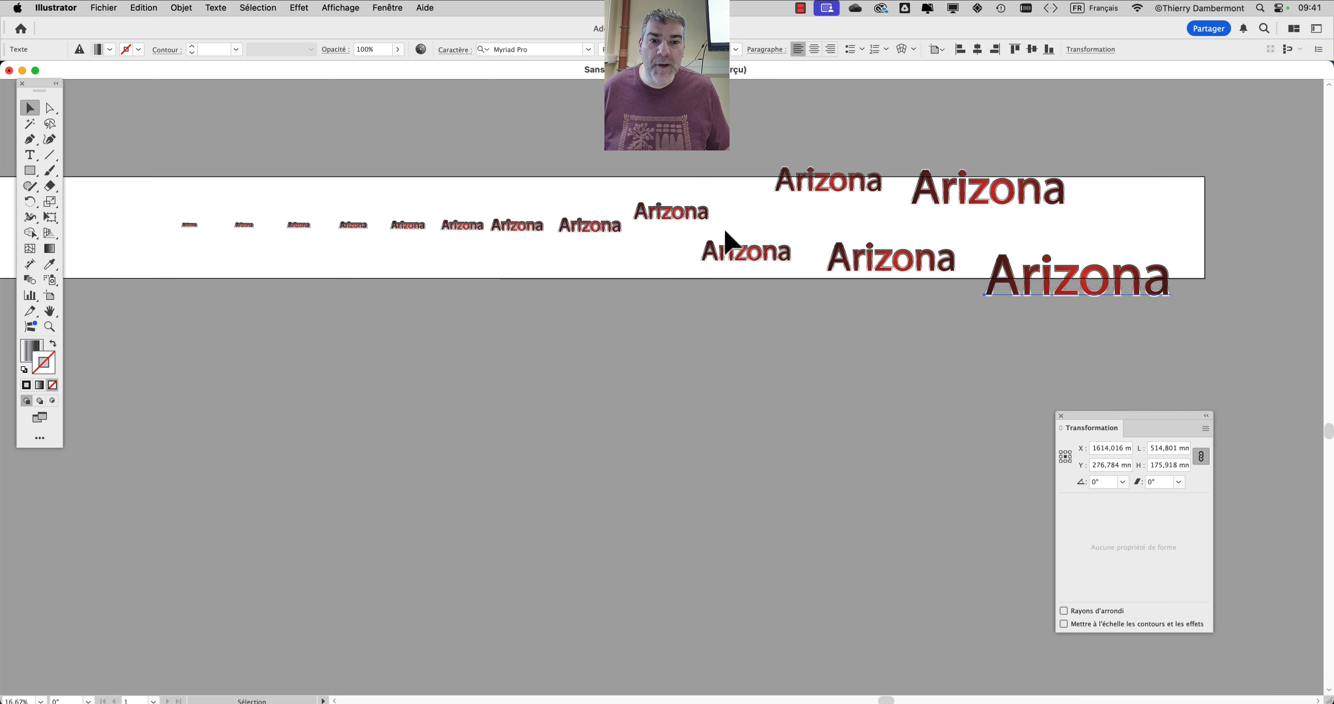
scroll(605, 228, up, 1)
scroll(613, 280, down, 1)
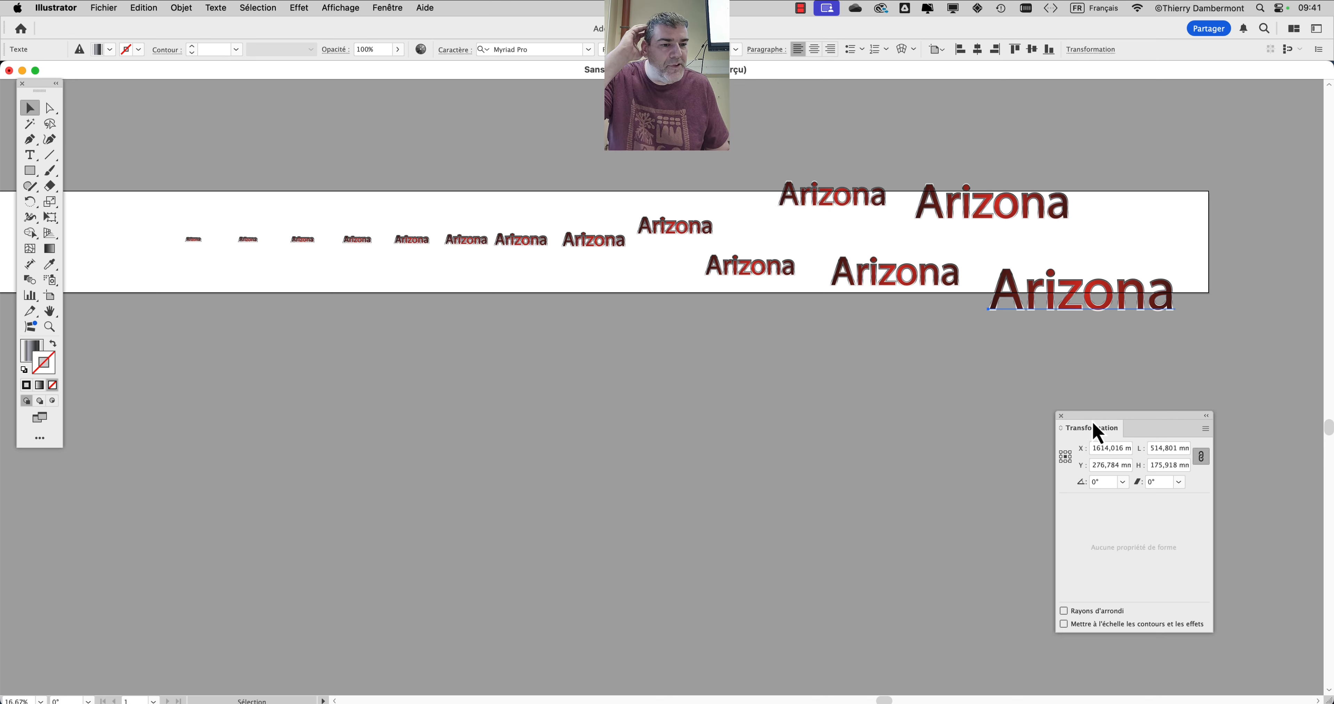
drag(1119, 416, 1175, 357)
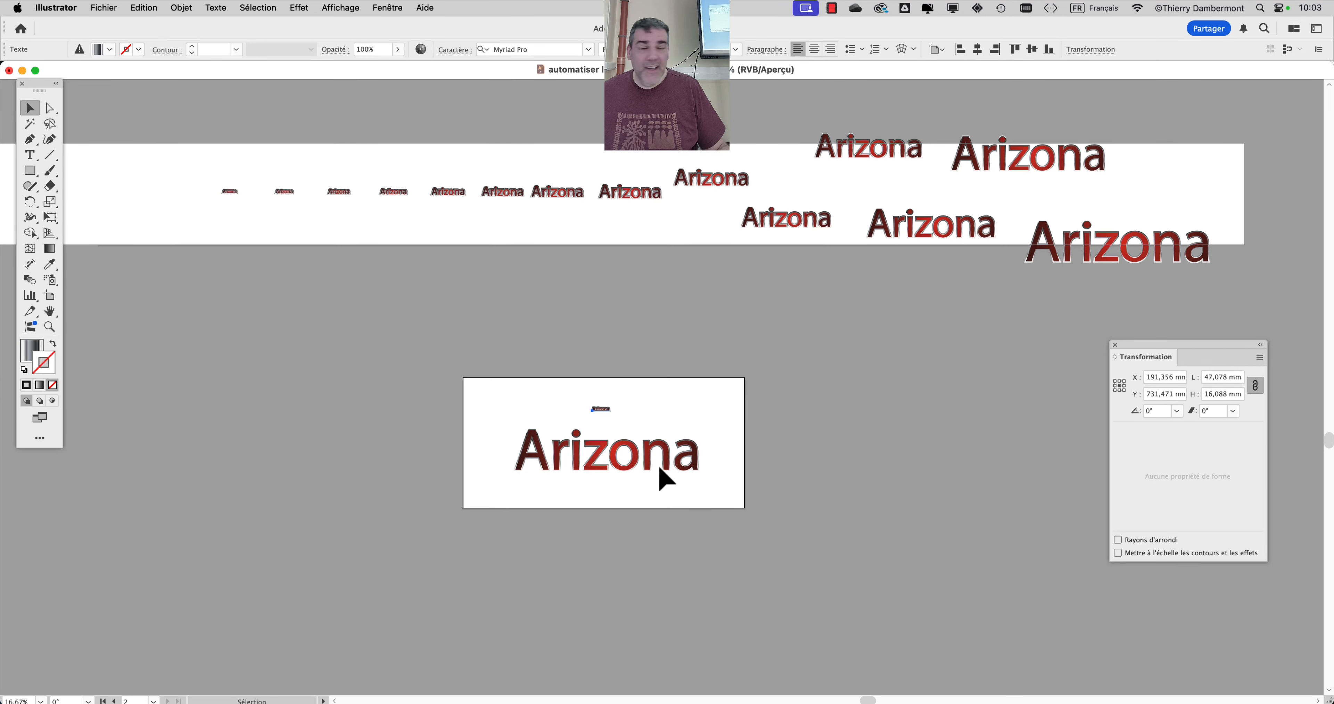
Compare the outline thickness on the small and large Arizona words on the second artboard
scroll(613, 455, up, 4)
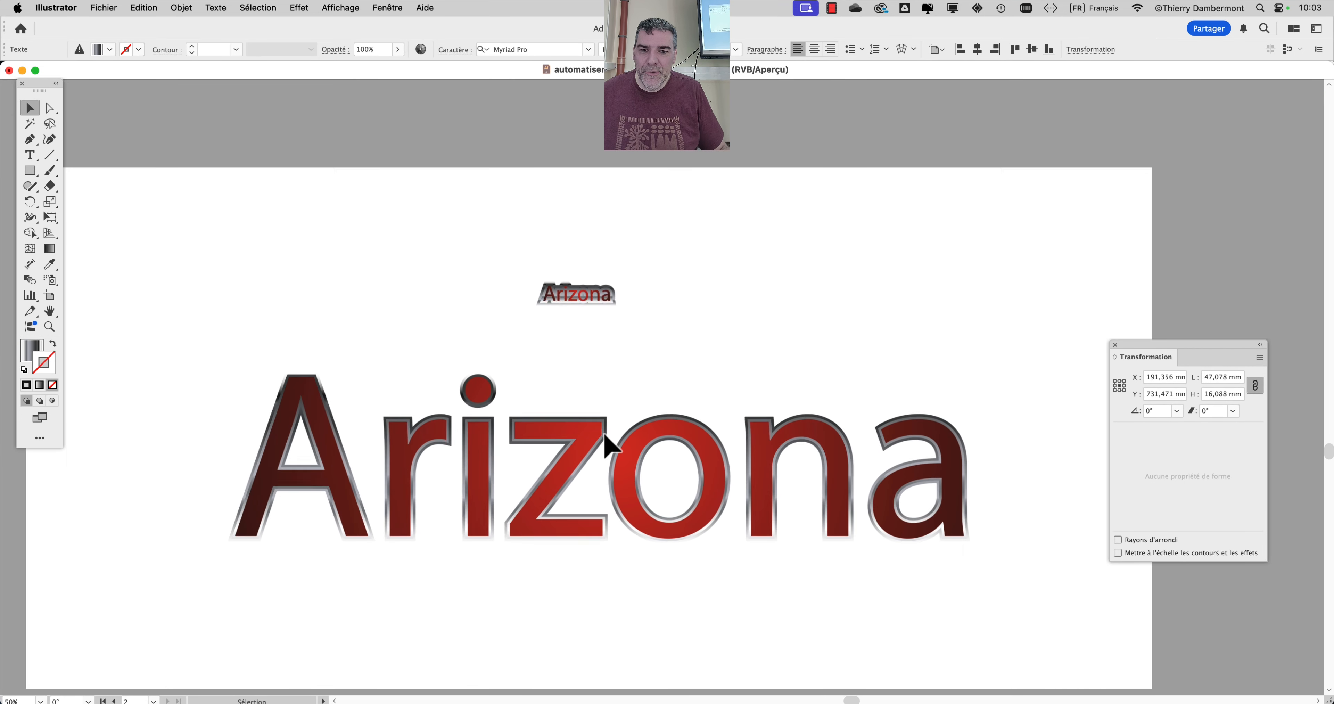
scroll(559, 311, up, 5)
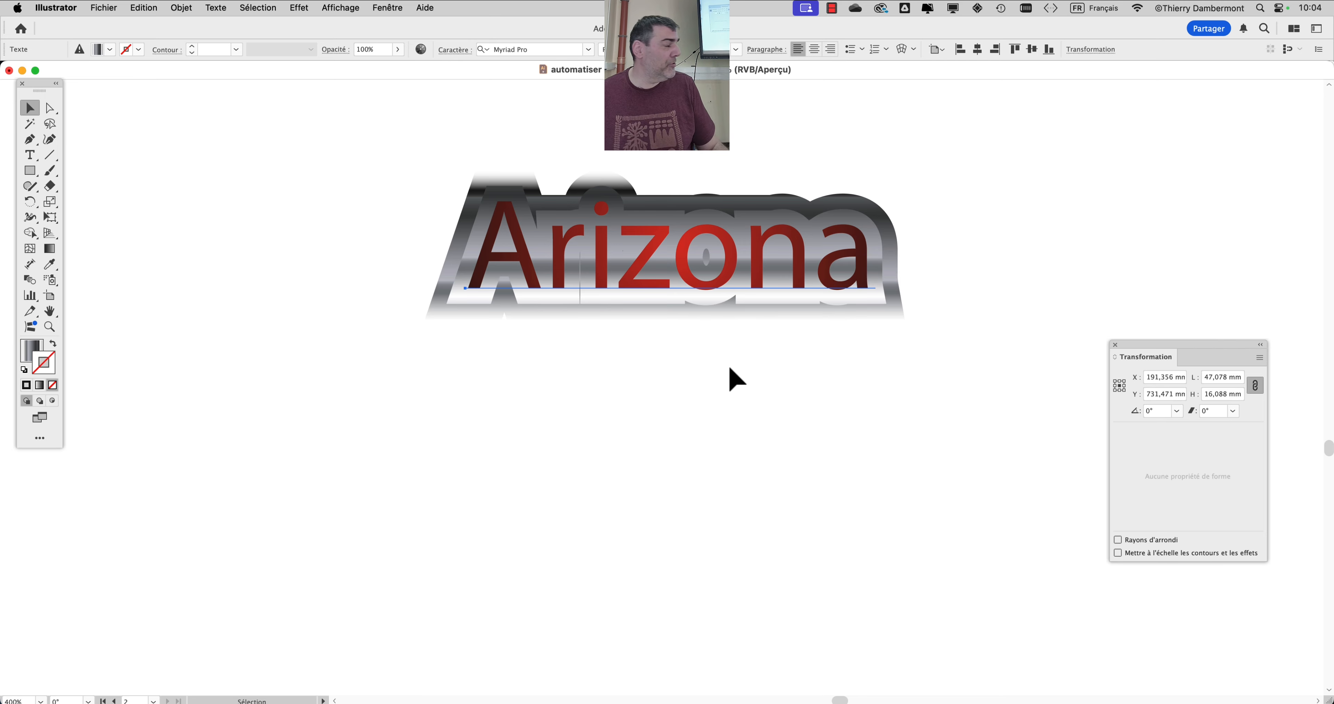
scroll(691, 414, down, 5)
drag(643, 470, 837, 234)
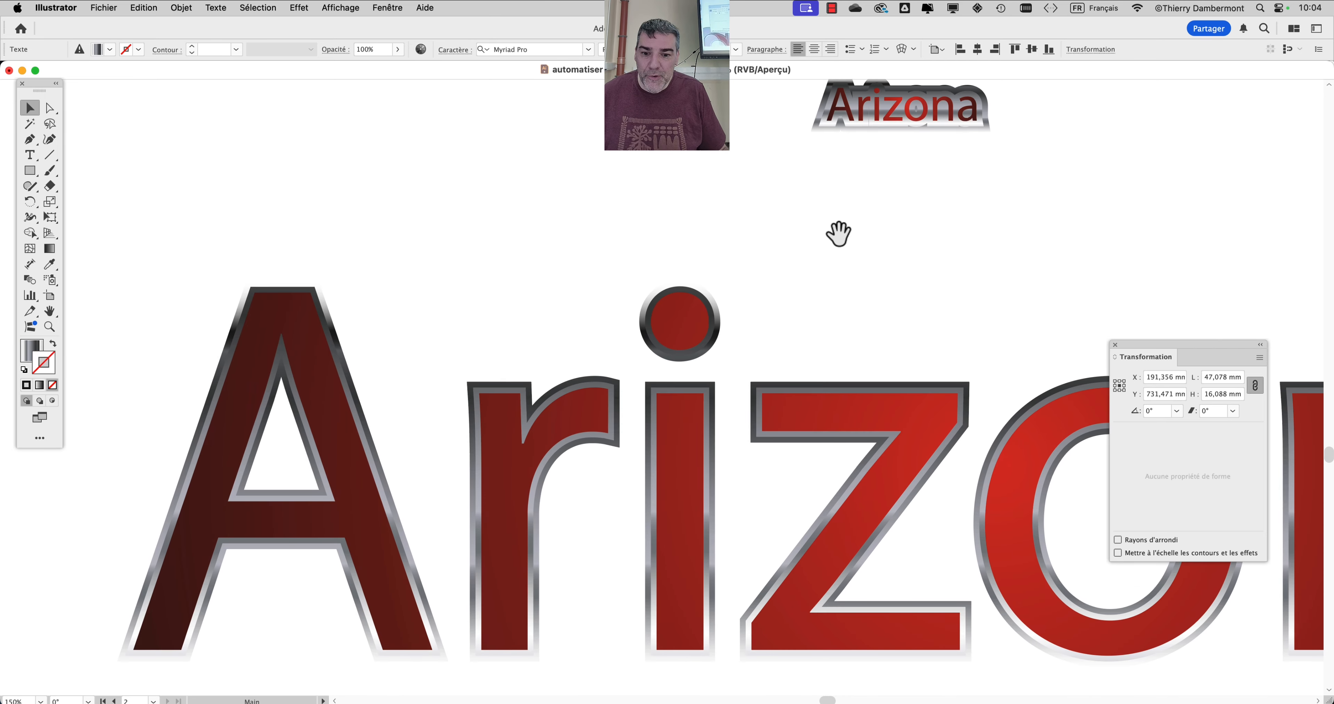
scroll(797, 409, down, 6)
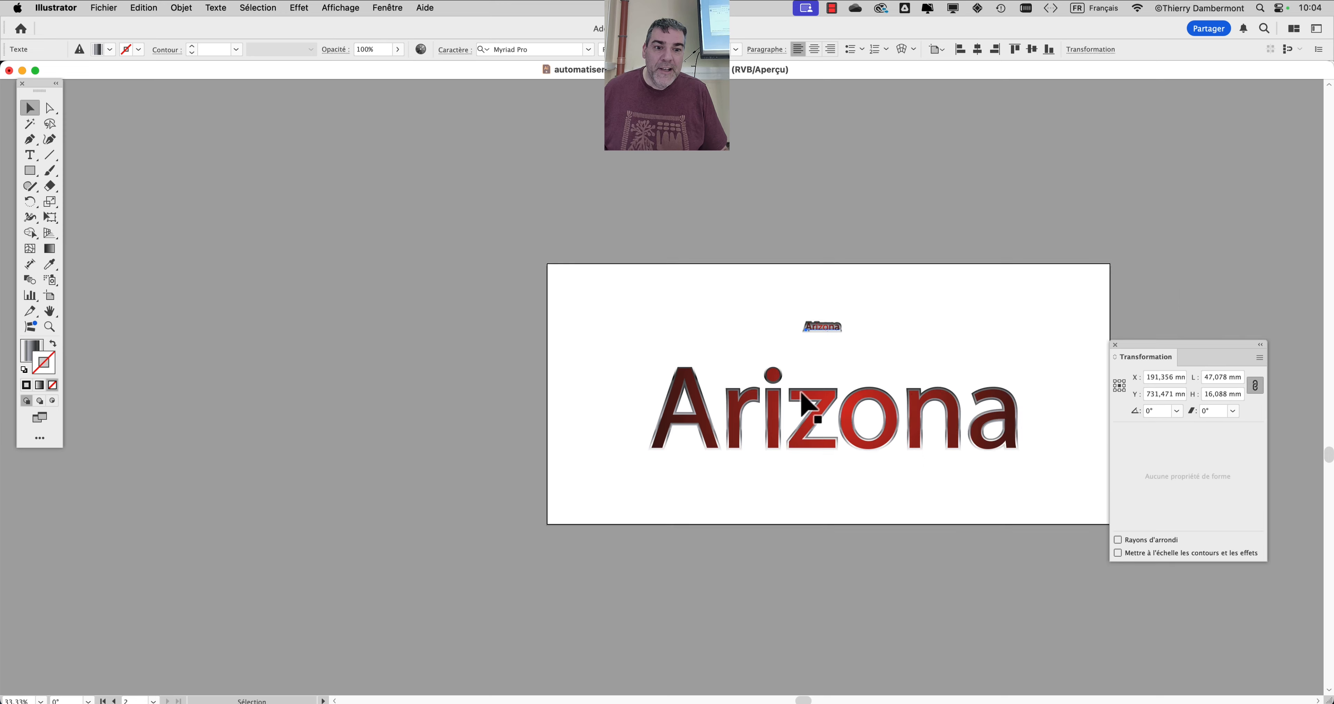
drag(898, 390, 729, 475)
scroll(746, 394, down, 2)
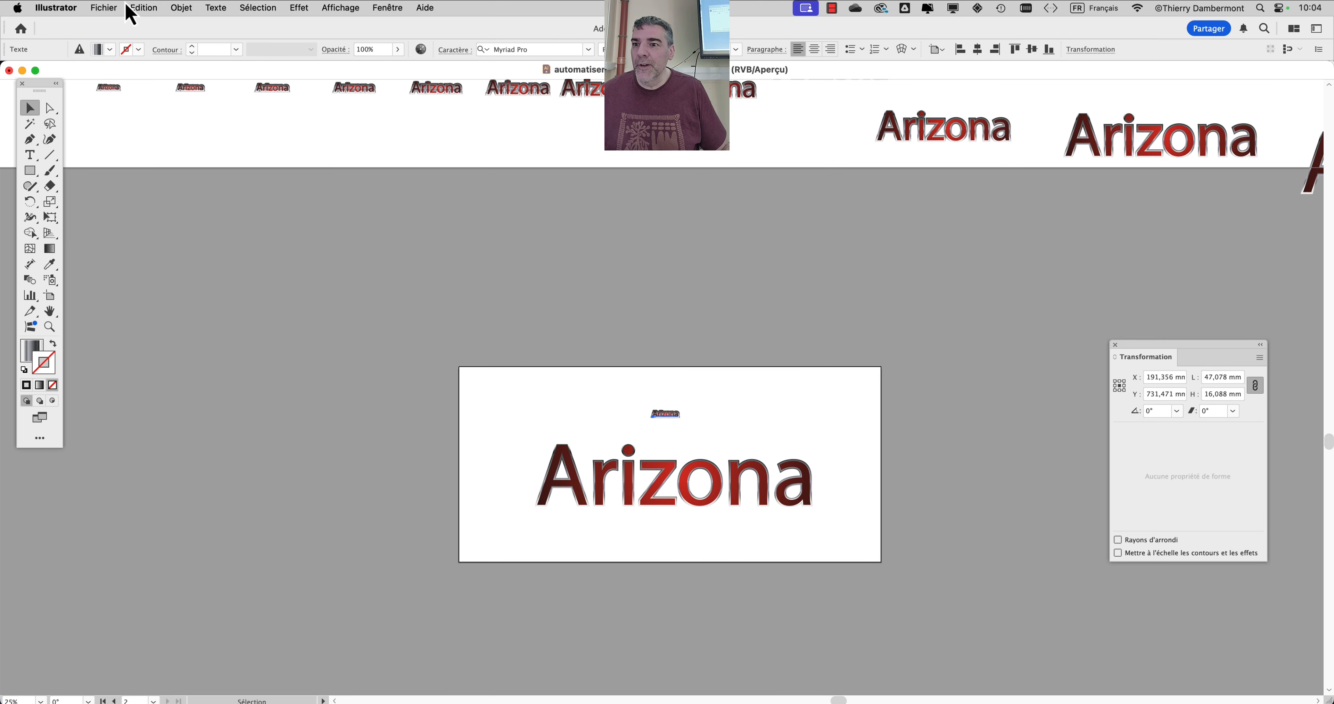
Save the document under Save As in the CRC2 cours 09 folder as a PDF-compatible Illustrator 2020 file
click(100, 7)
click(164, 150)
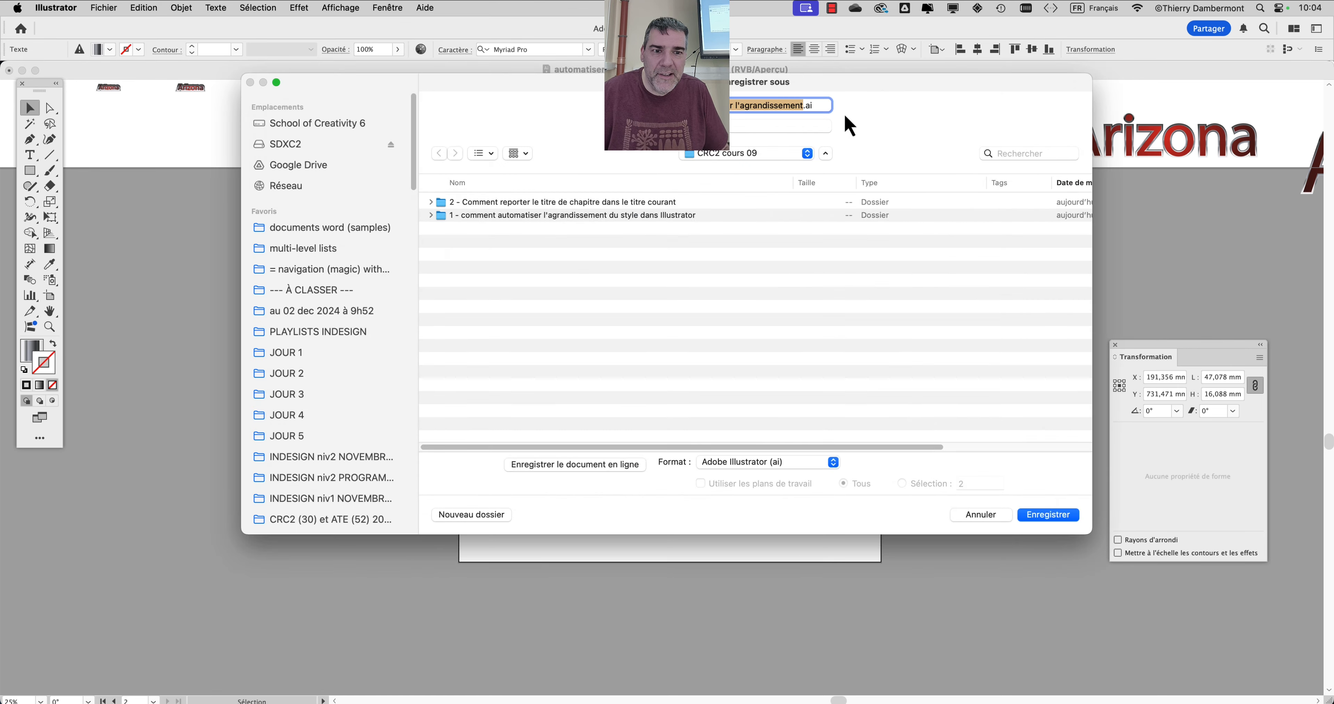
click(801, 105)
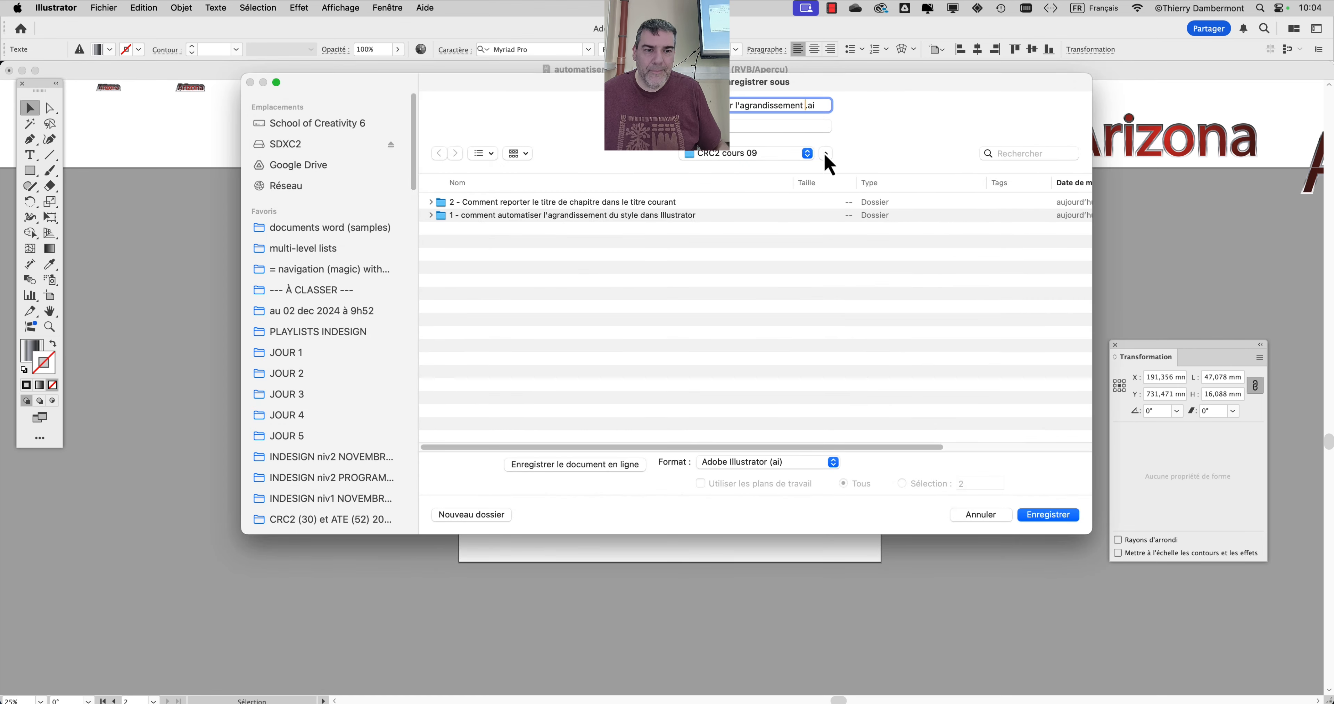
key(Return)
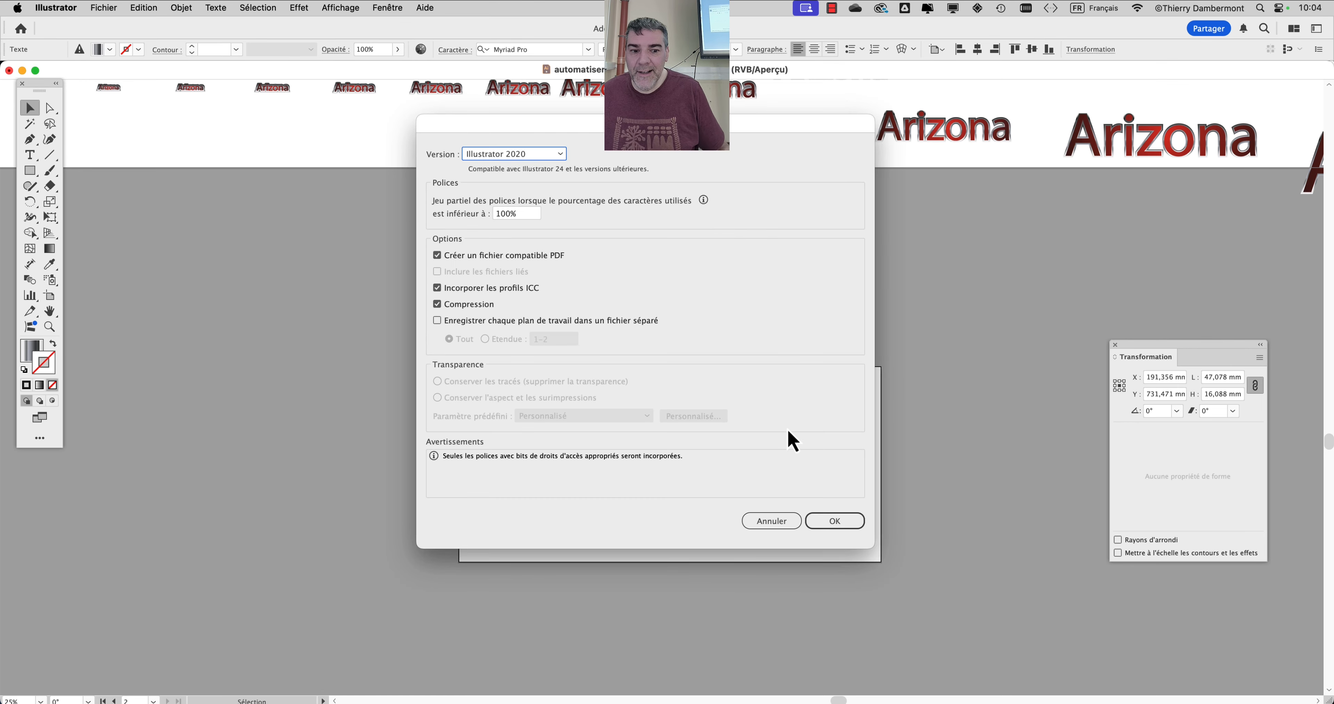
click(834, 522)
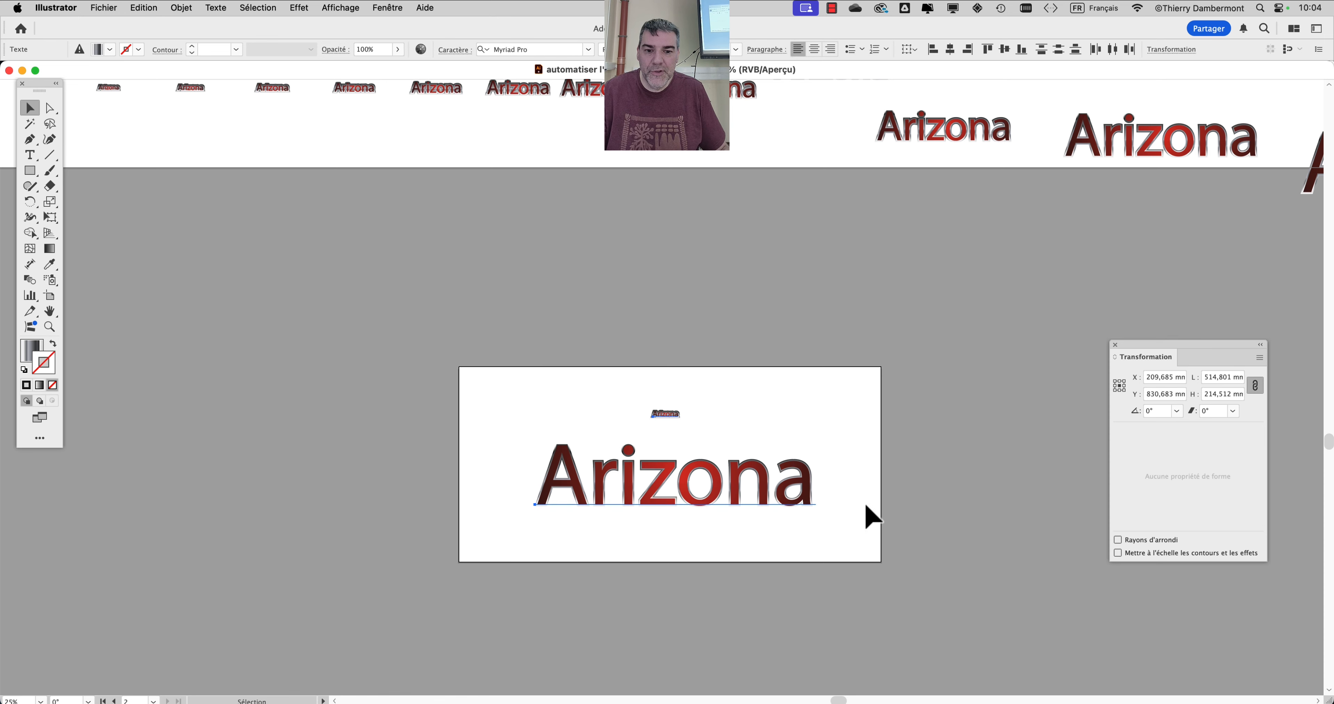
Delete both the small and the large Arizona words from the second artboard
drag(694, 349, 688, 508)
scroll(715, 466, down, 1)
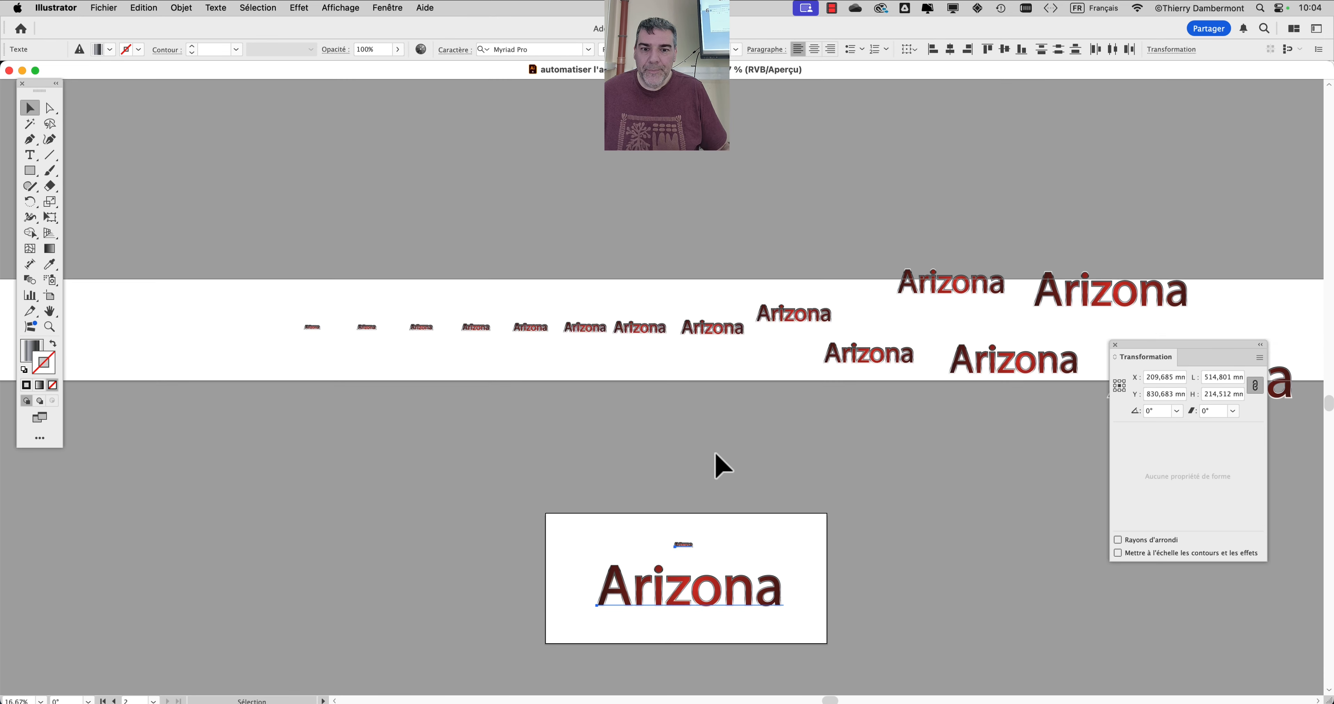
scroll(489, 427, down, 2)
scroll(490, 427, right, 2)
key(Delete)
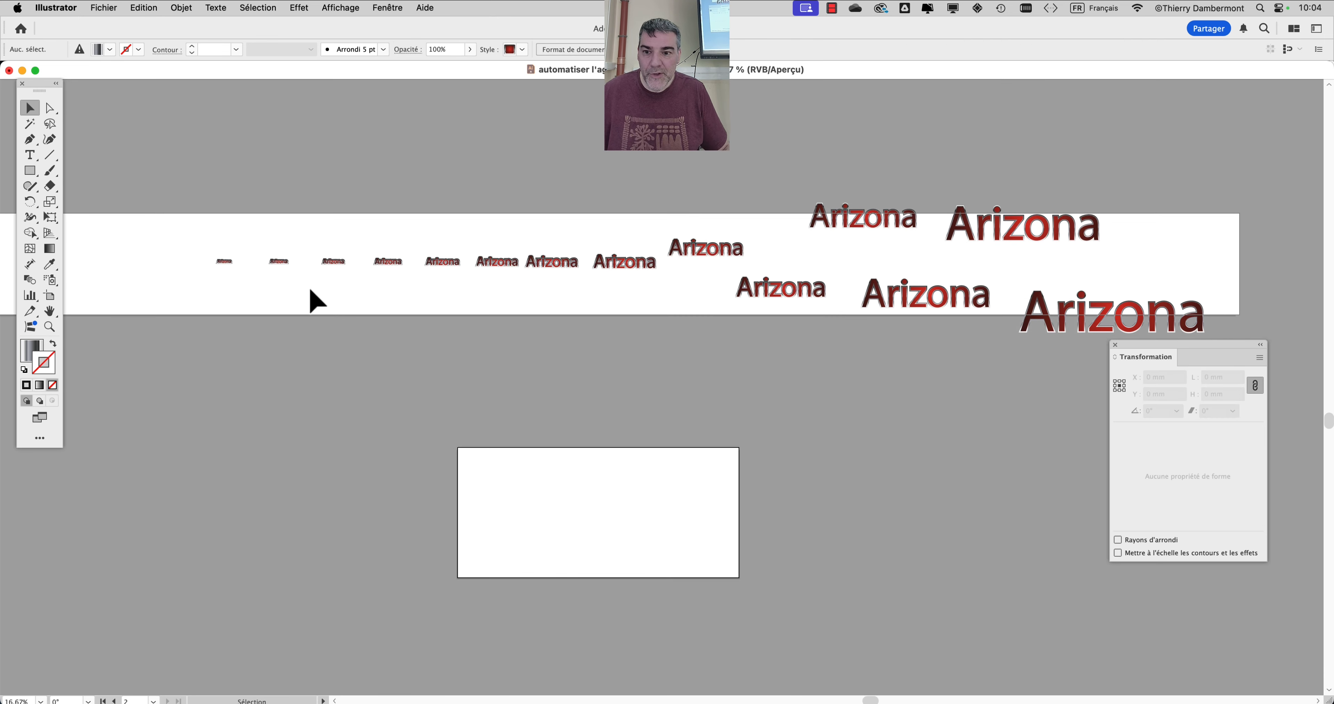
Delete every Arizona copy on the wide artboard except the eighth one counted from the smallest
scroll(611, 279, up, 1)
click(612, 271)
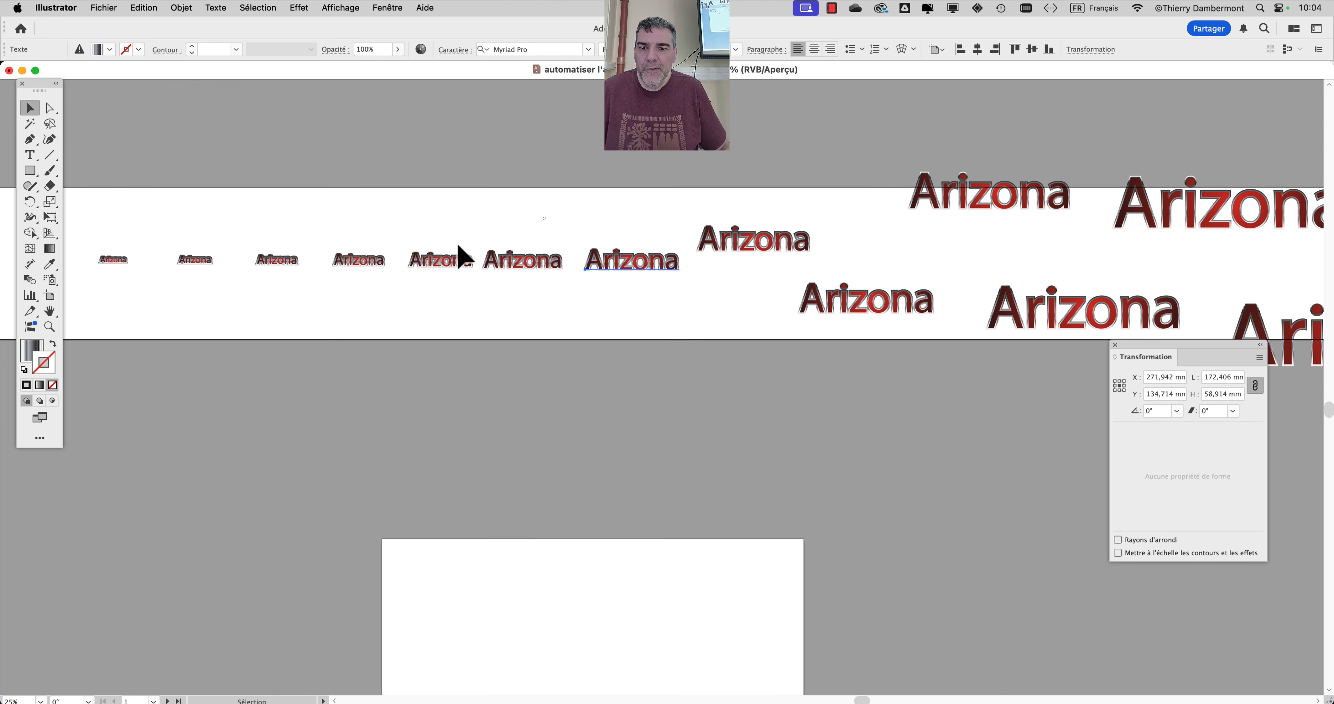
drag(547, 216, 101, 316)
key(Delete)
drag(573, 382, 261, 346)
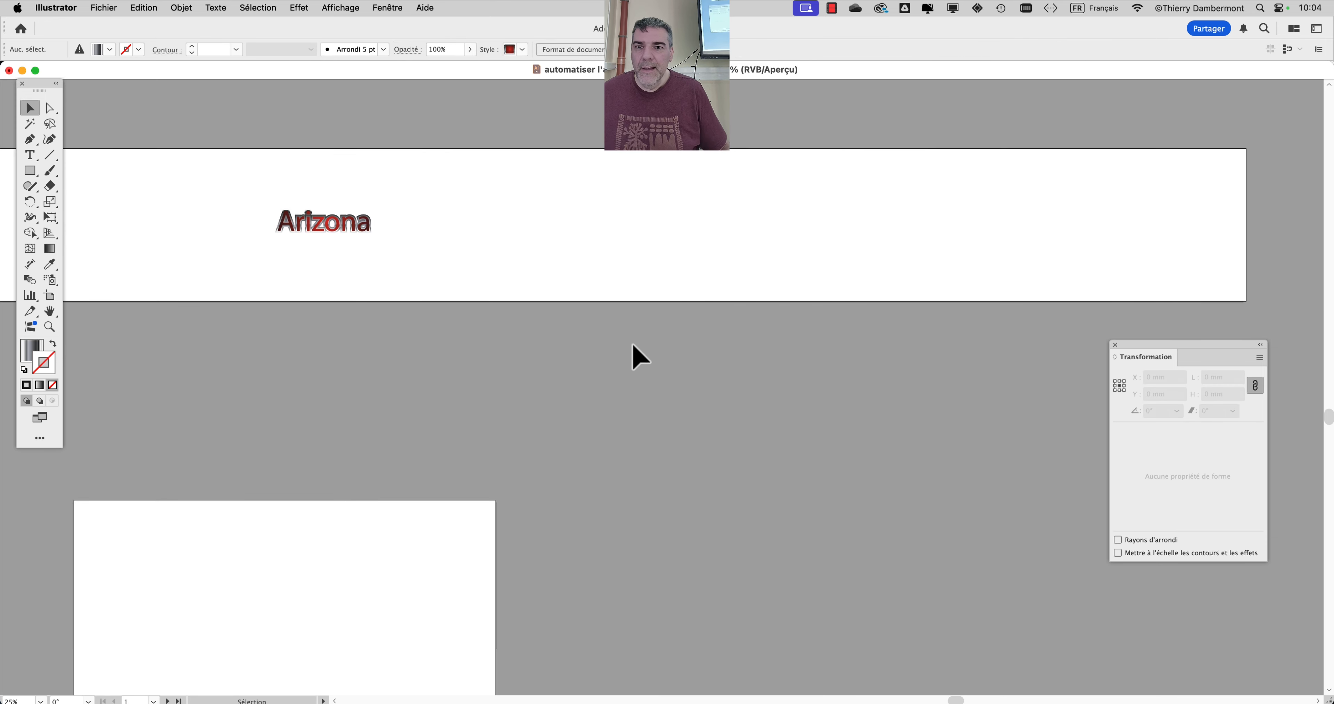
click(396, 10)
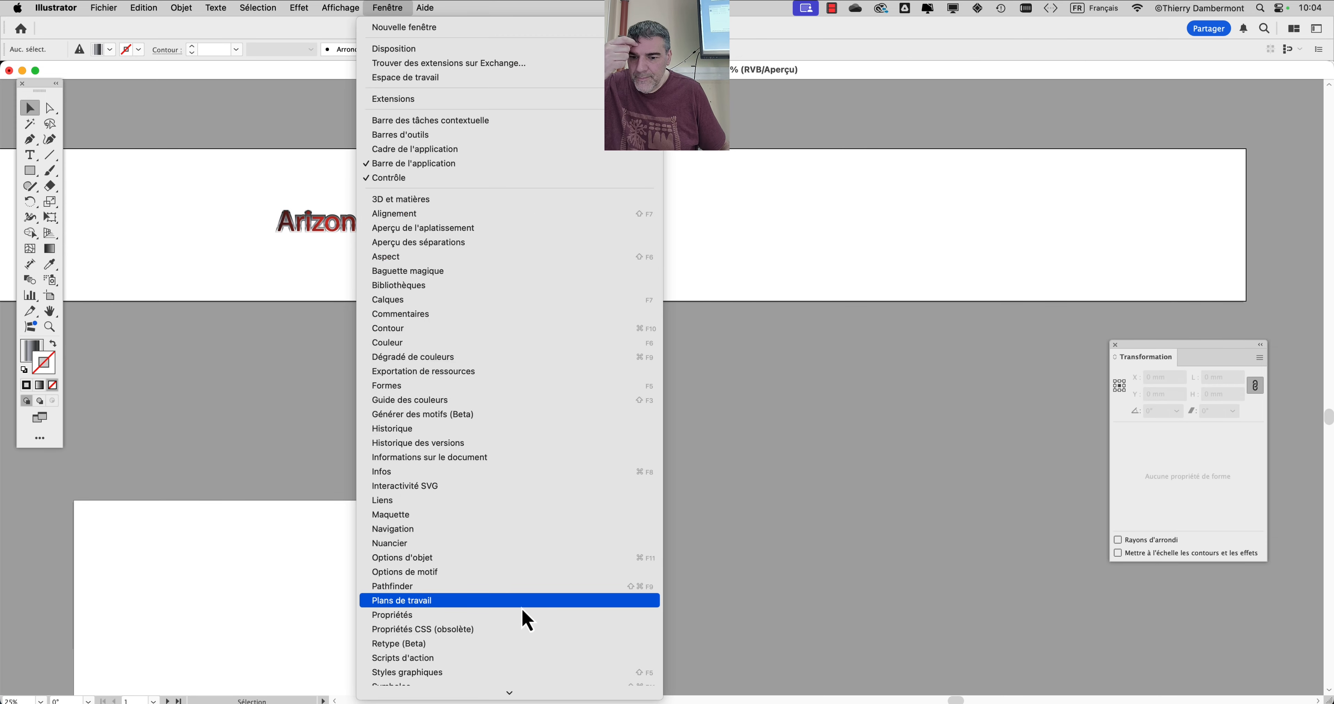
scroll(527, 604, down, 3)
scroll(528, 605, down, 1)
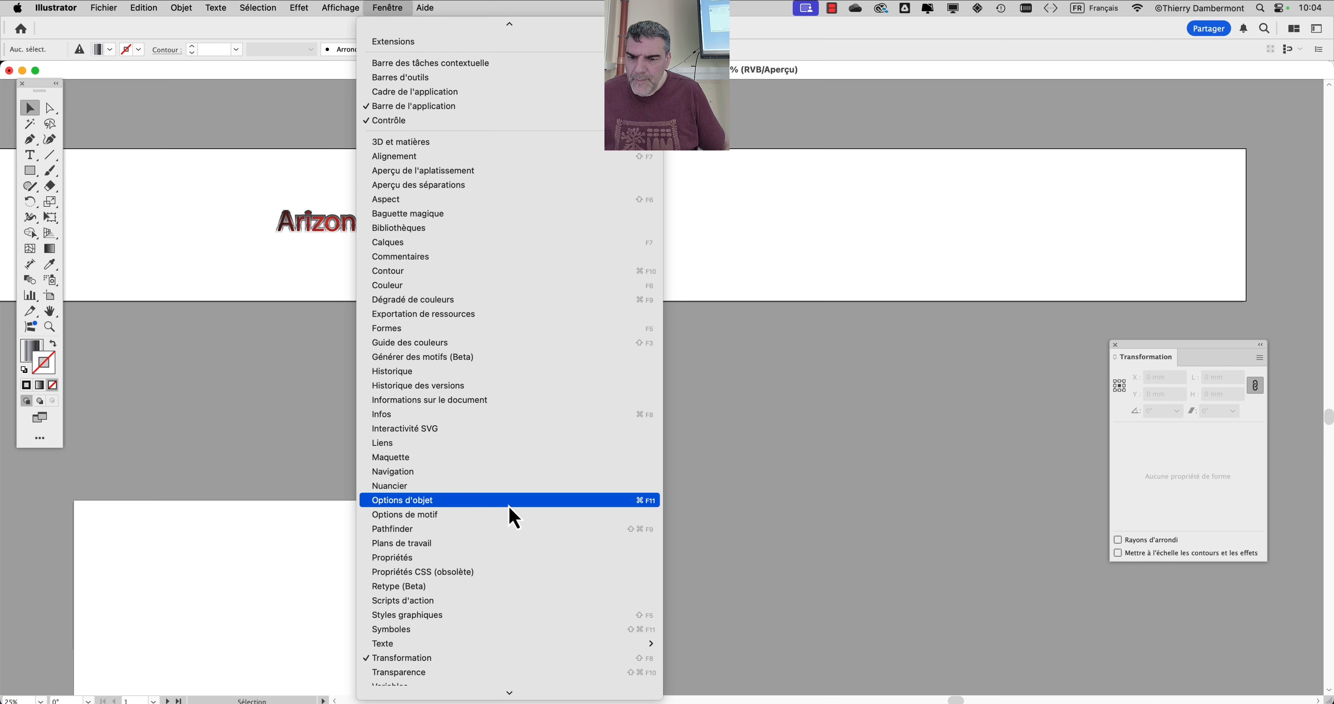
click(549, 485)
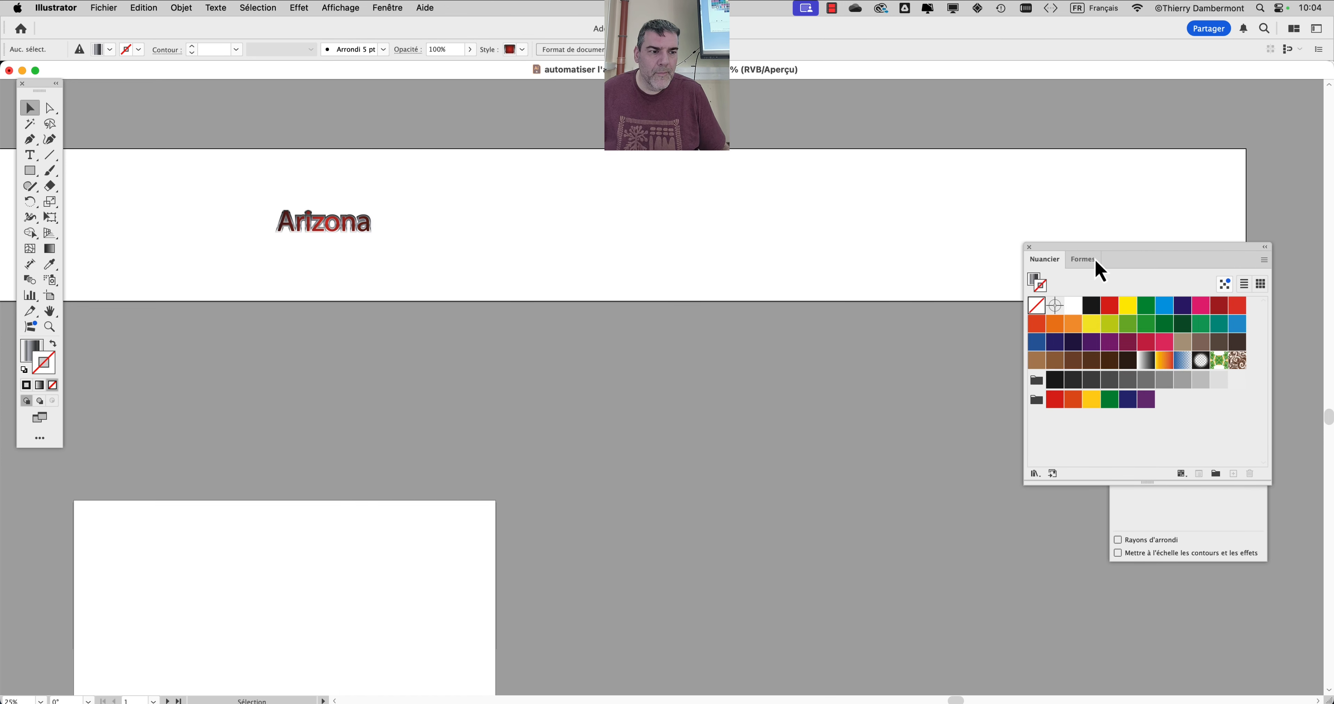
drag(1068, 265, 889, 221)
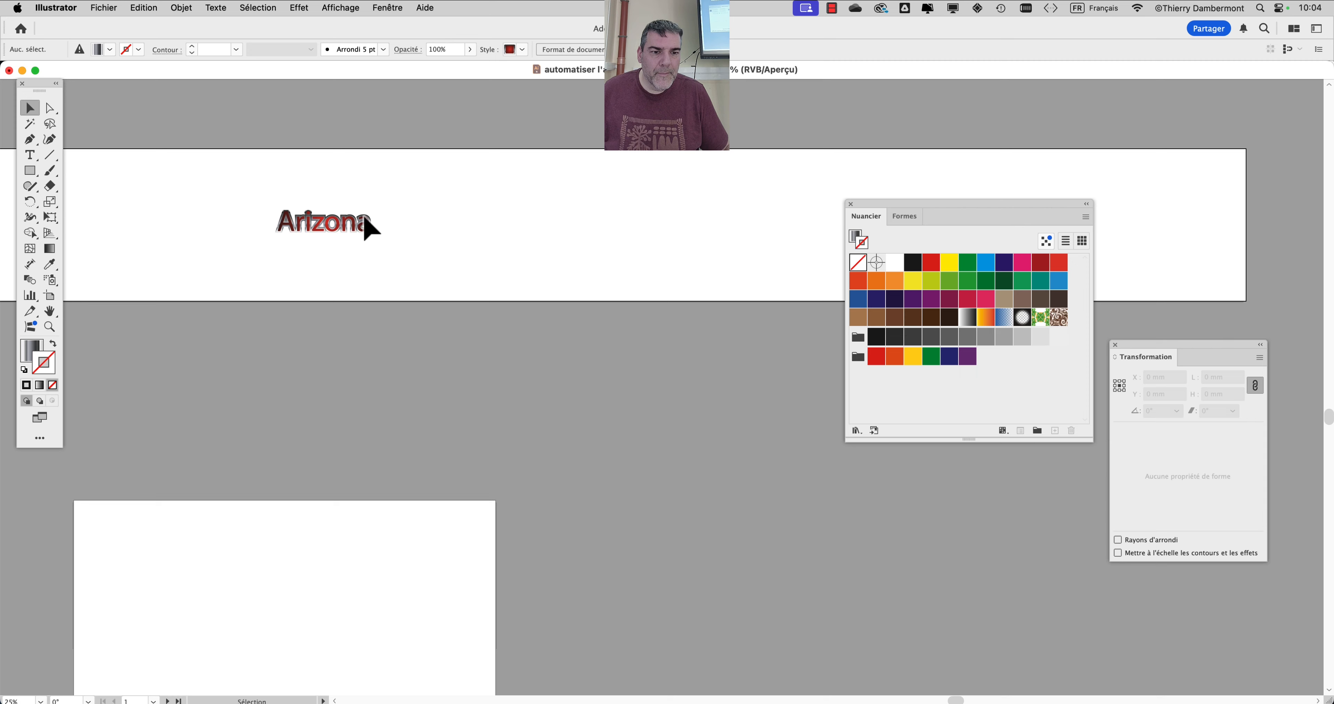
scroll(438, 266, up, 2)
drag(538, 306, 643, 354)
click(437, 272)
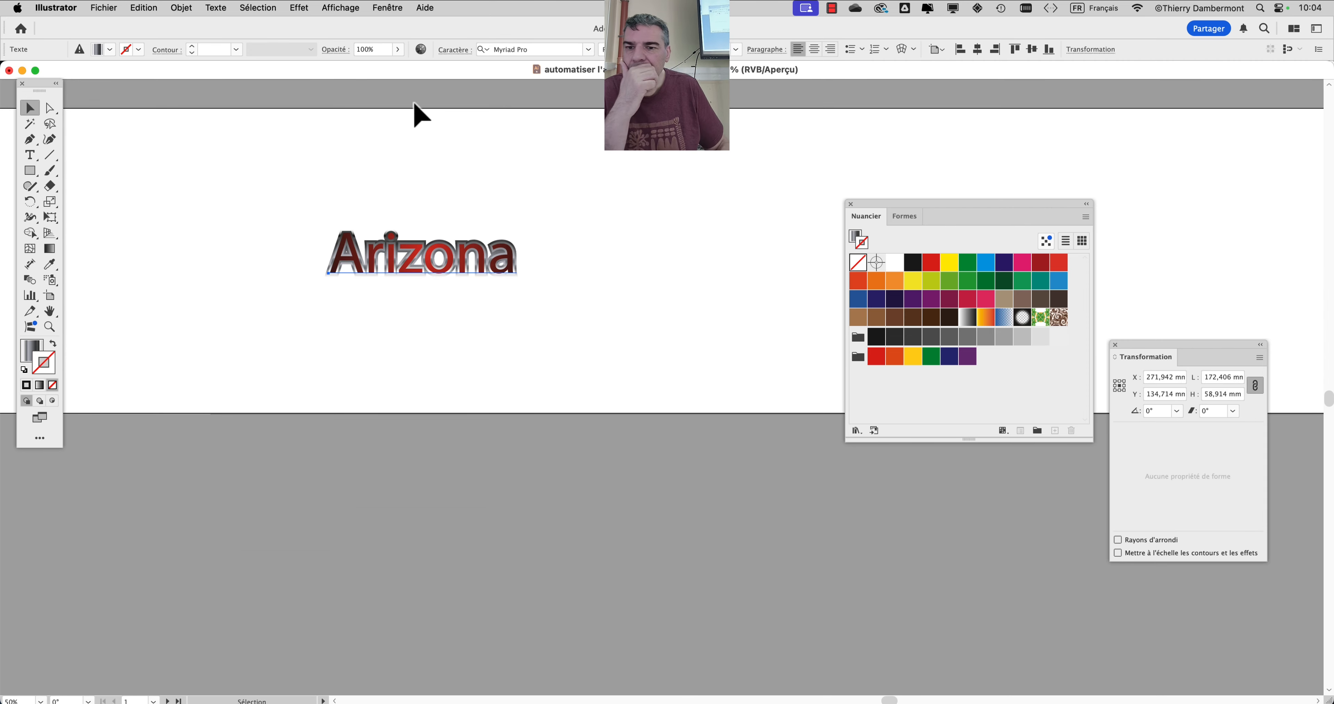
Close the Swatches and Transform panels and deselect the remaining Arizona word
click(850, 203)
click(1116, 344)
click(909, 343)
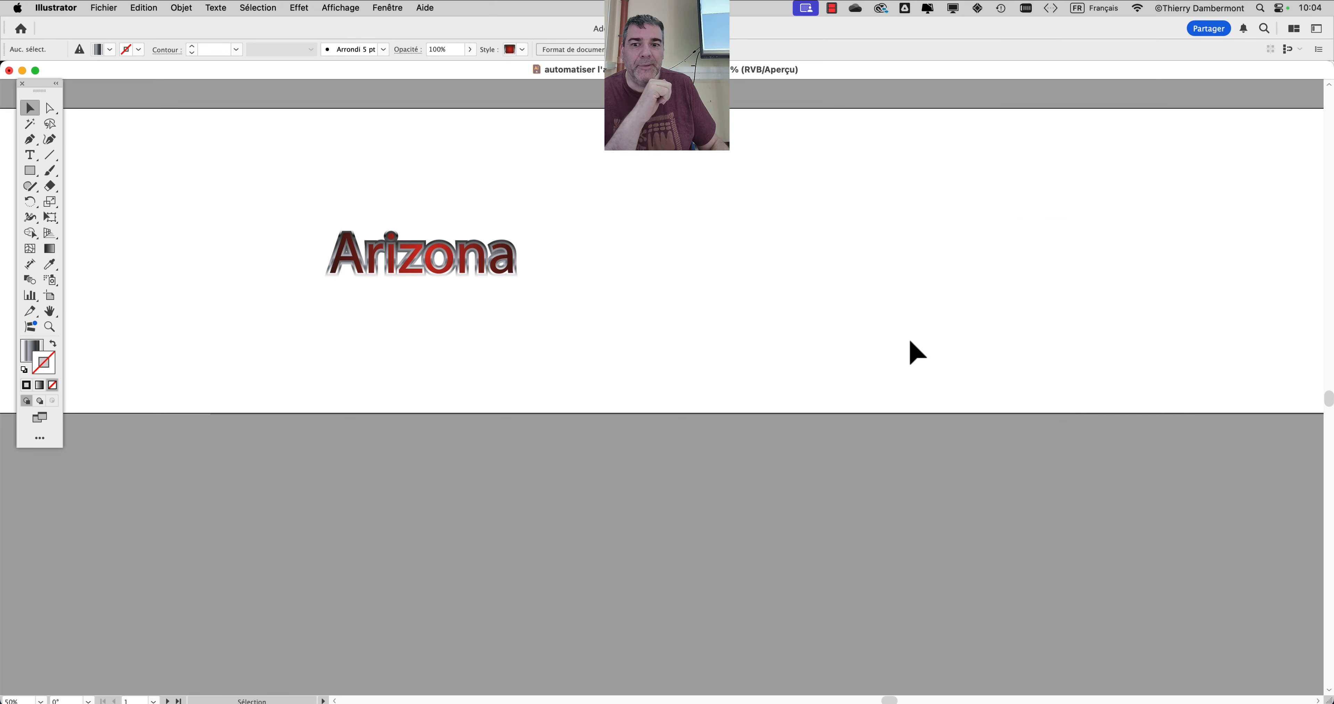
drag(669, 371, 917, 363)
scroll(802, 360, down, 1)
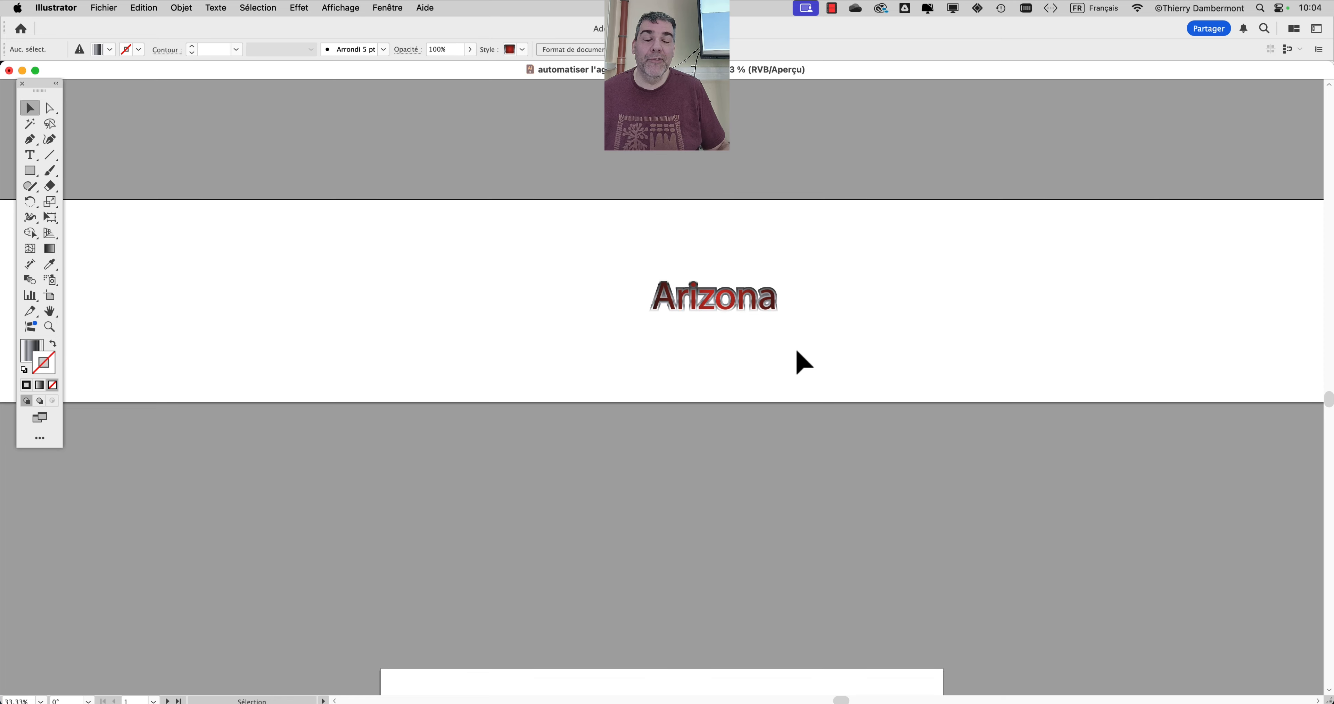
drag(795, 352, 748, 370)
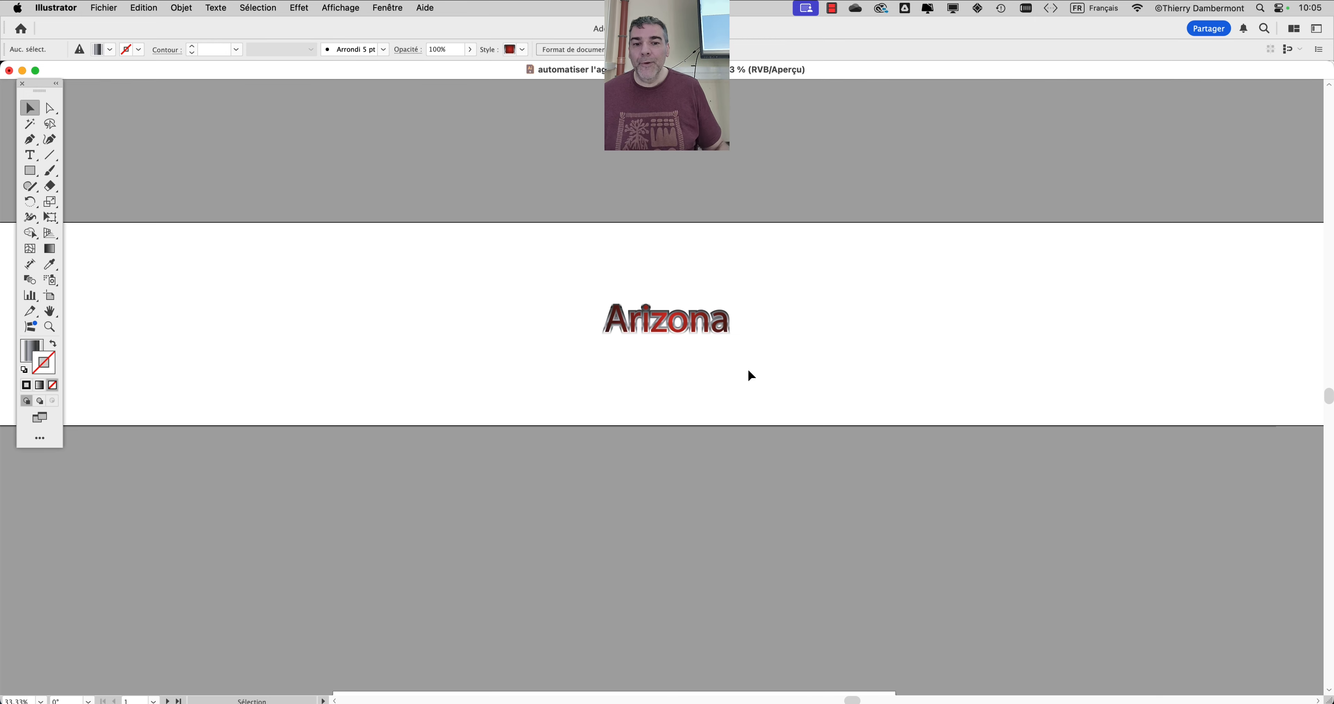
Check the option for scaling outlines and effects in the General preferences and close them without changes
click(54, 8)
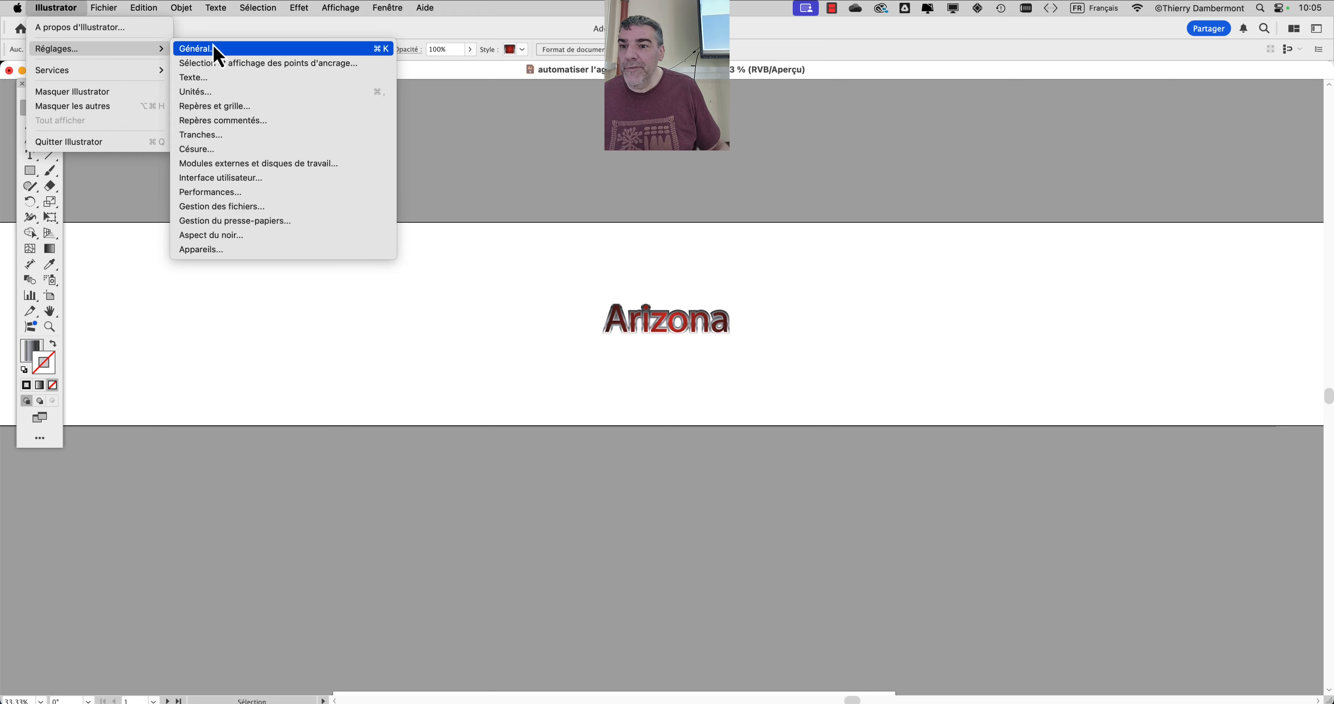
click(220, 50)
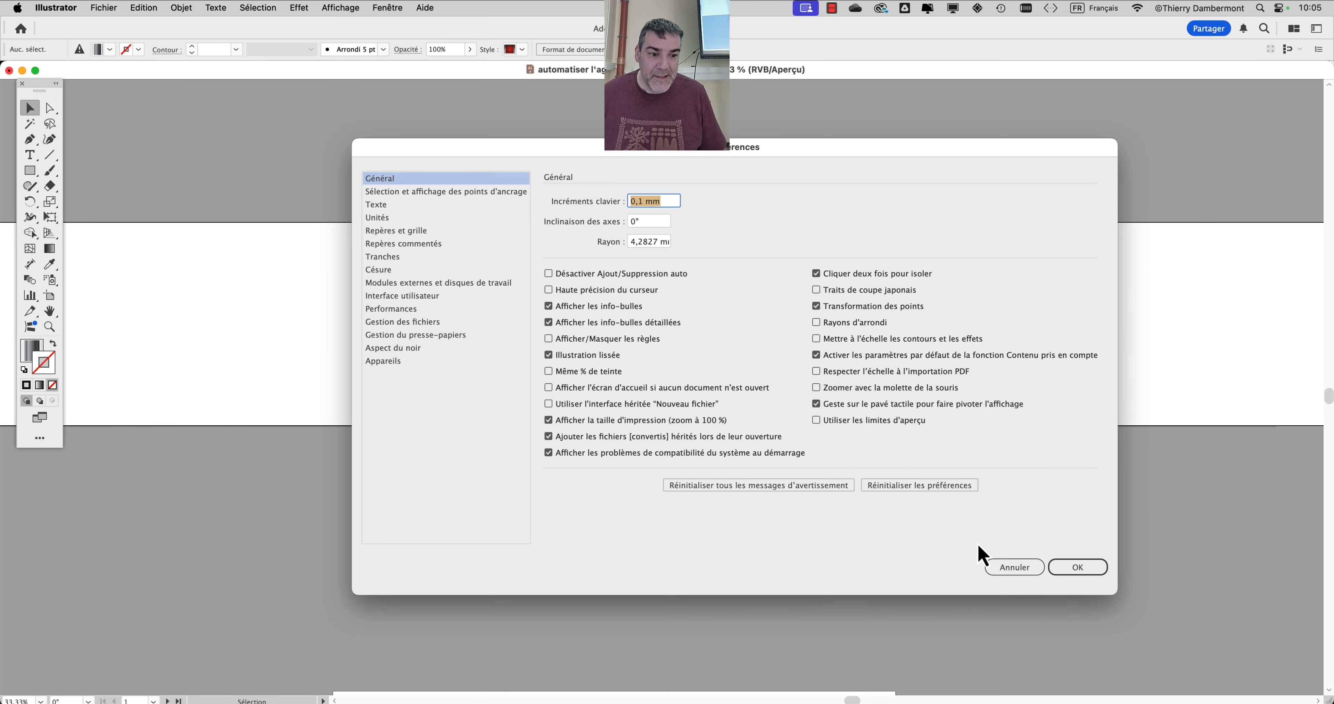
click(1021, 567)
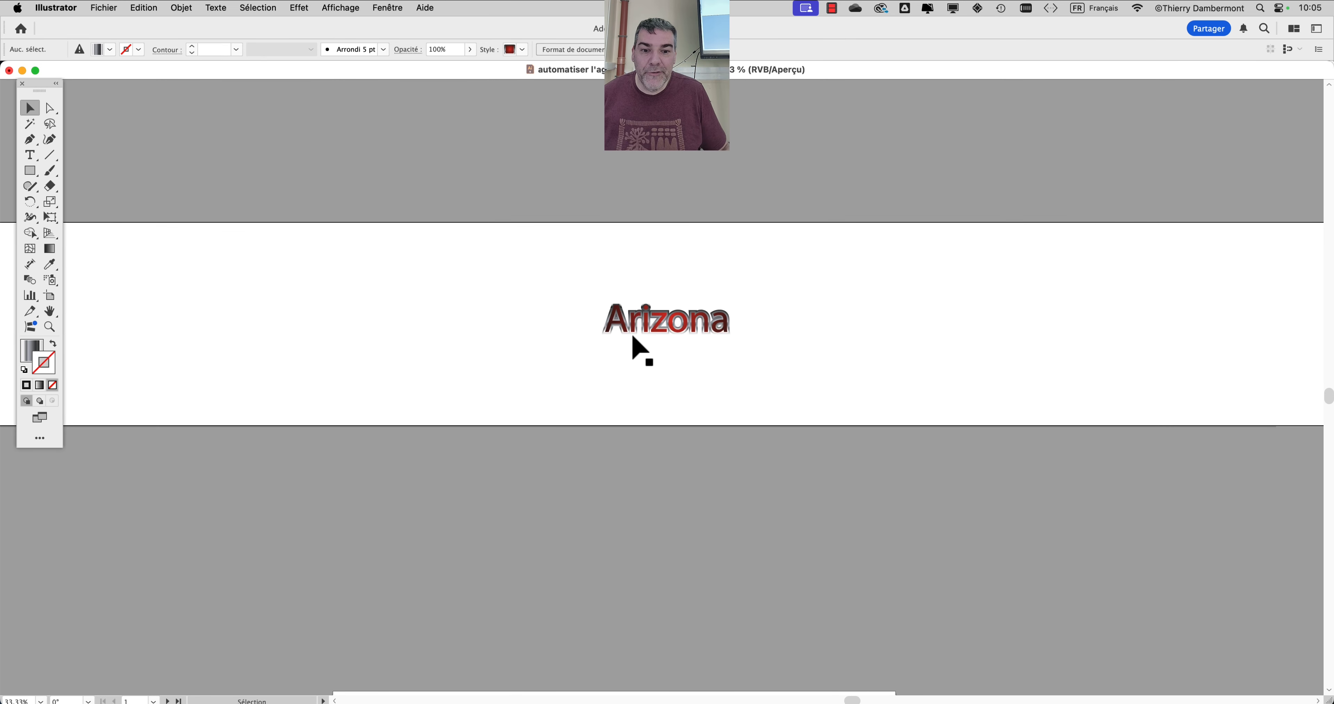
Select the Arizona word, check the option for scaling outlines and effects in Transform Each, and cancel the dialog
scroll(652, 336, up, 4)
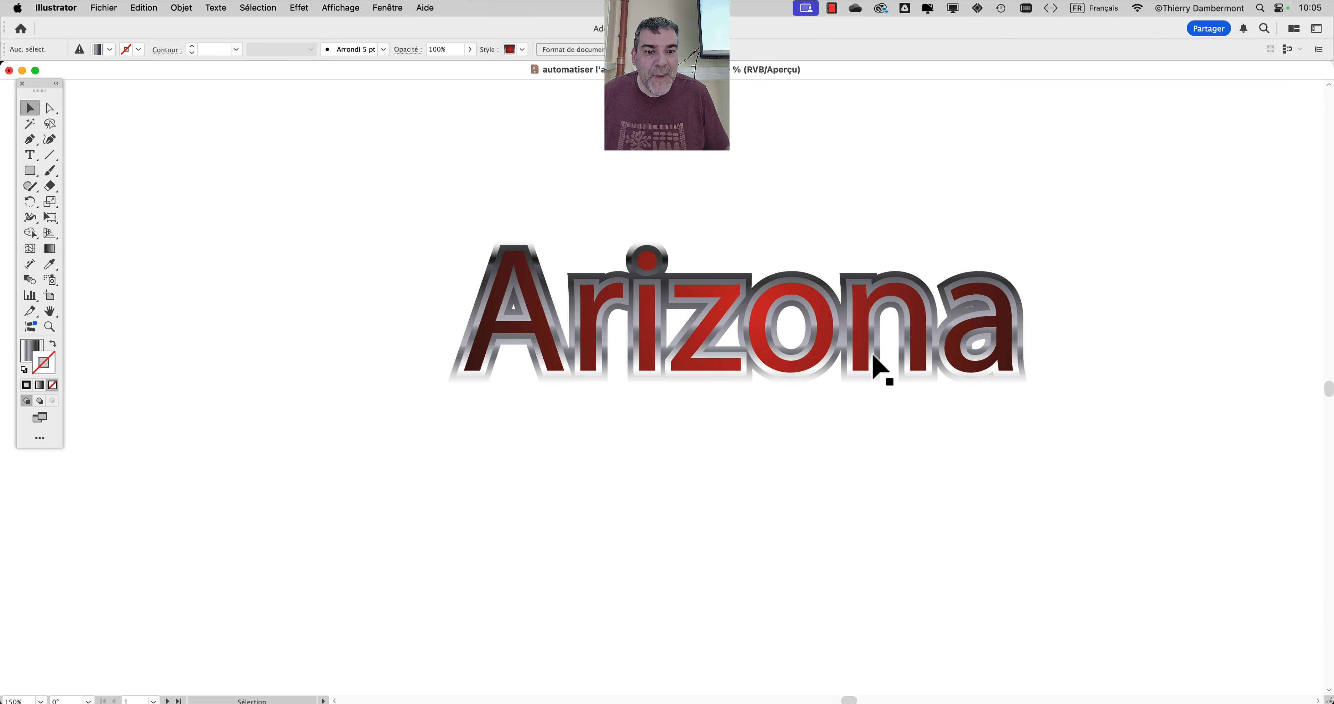
scroll(880, 370, down, 3)
scroll(828, 368, right, 5)
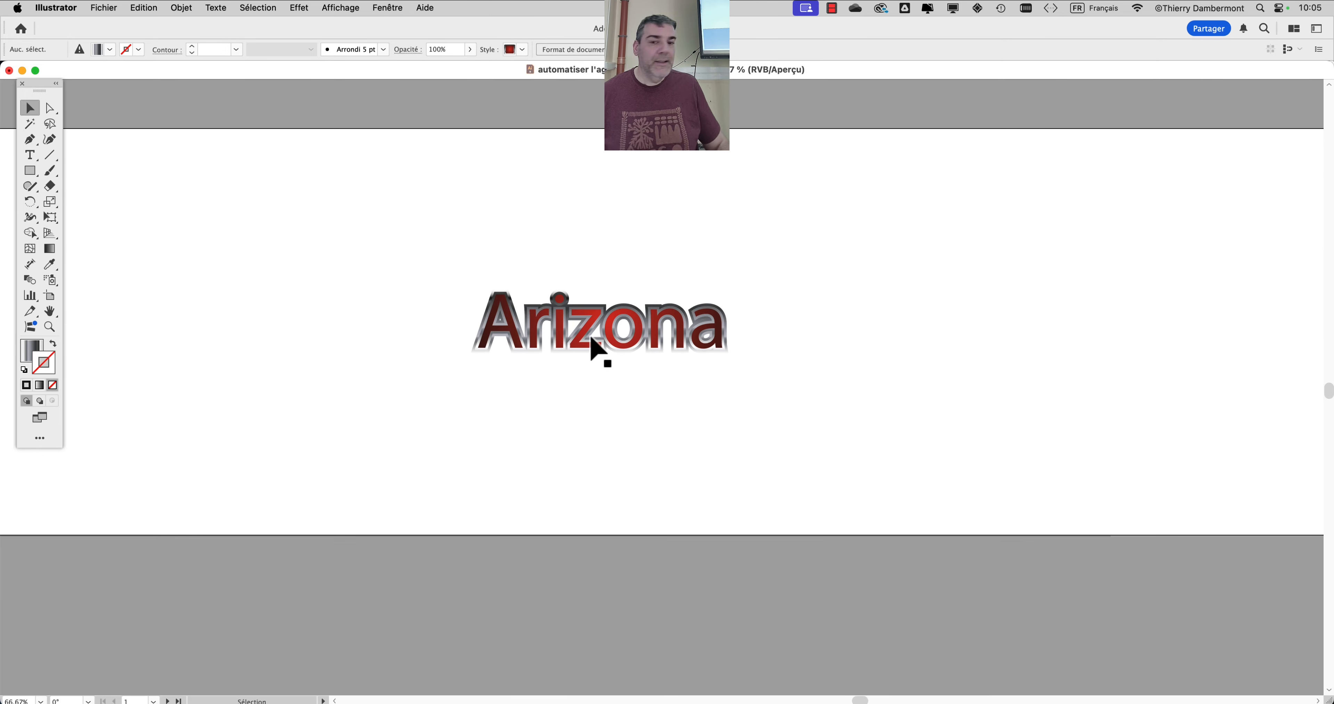
click(592, 340)
scroll(601, 352, up, 3)
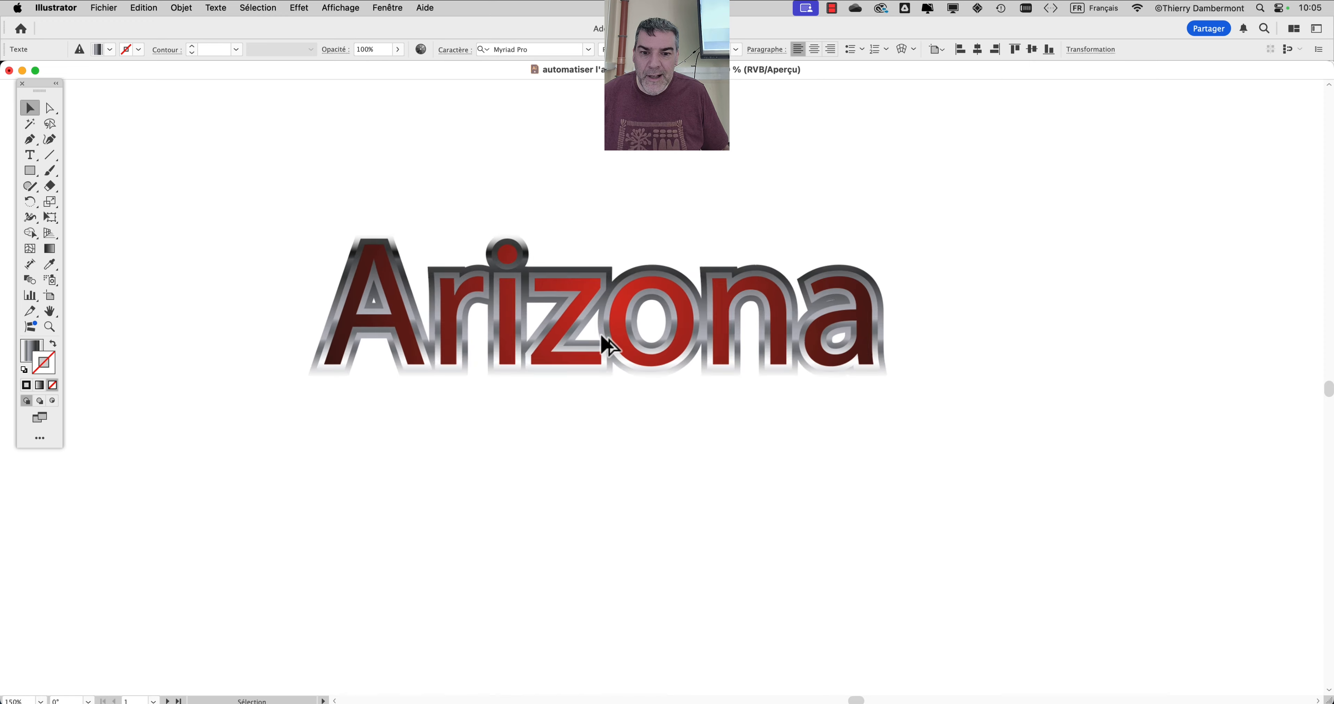
scroll(569, 393, right, 3)
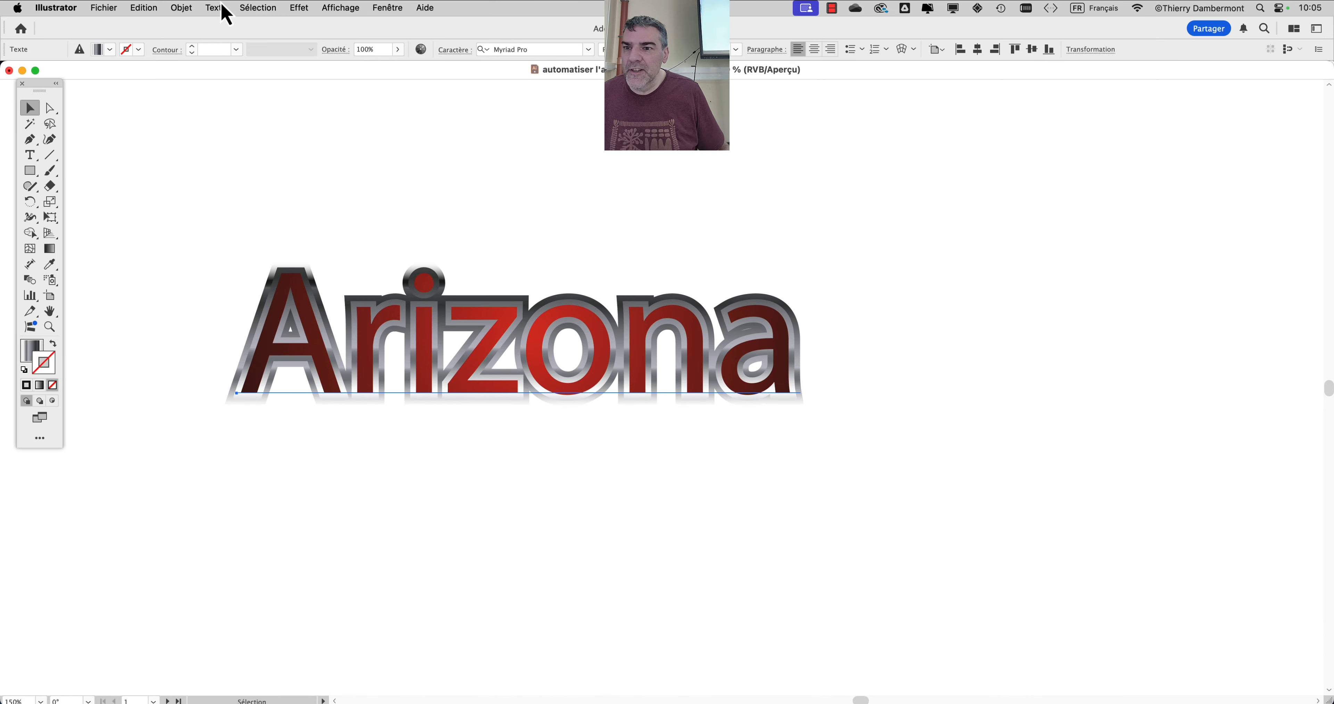
click(181, 8)
mouse_move(194, 29)
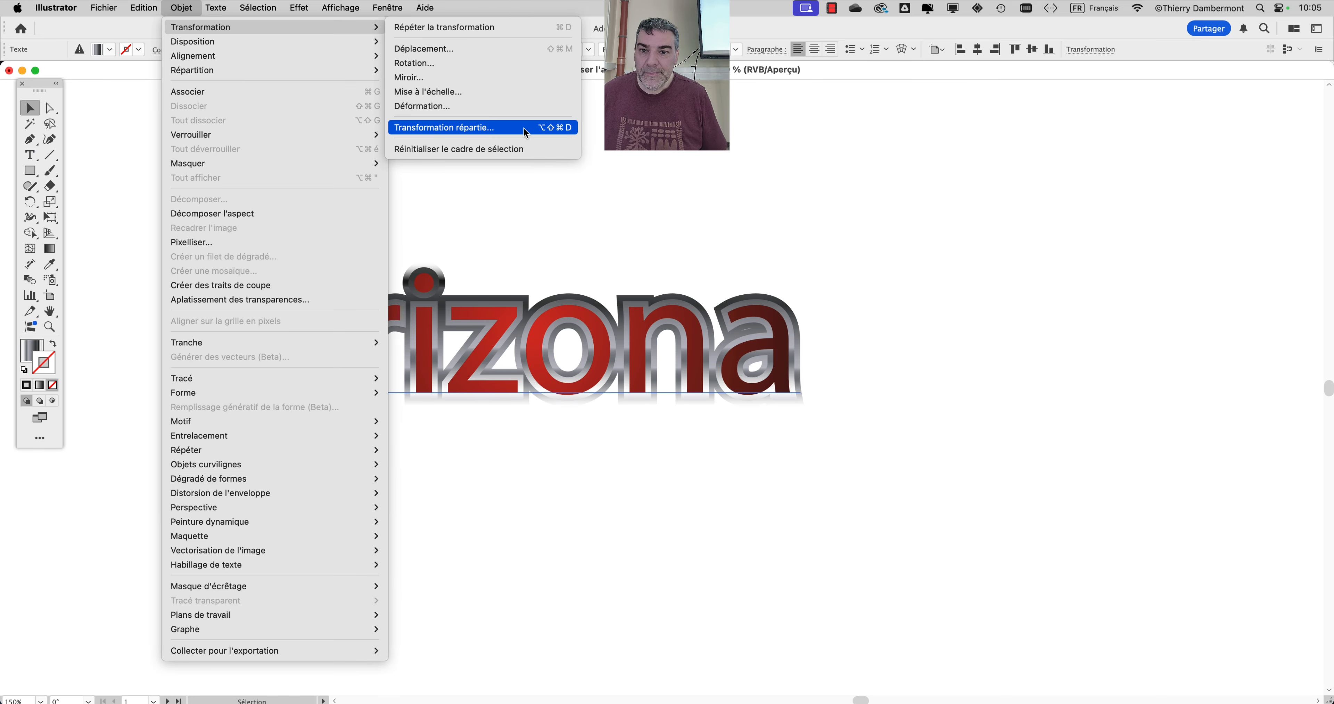
click(523, 127)
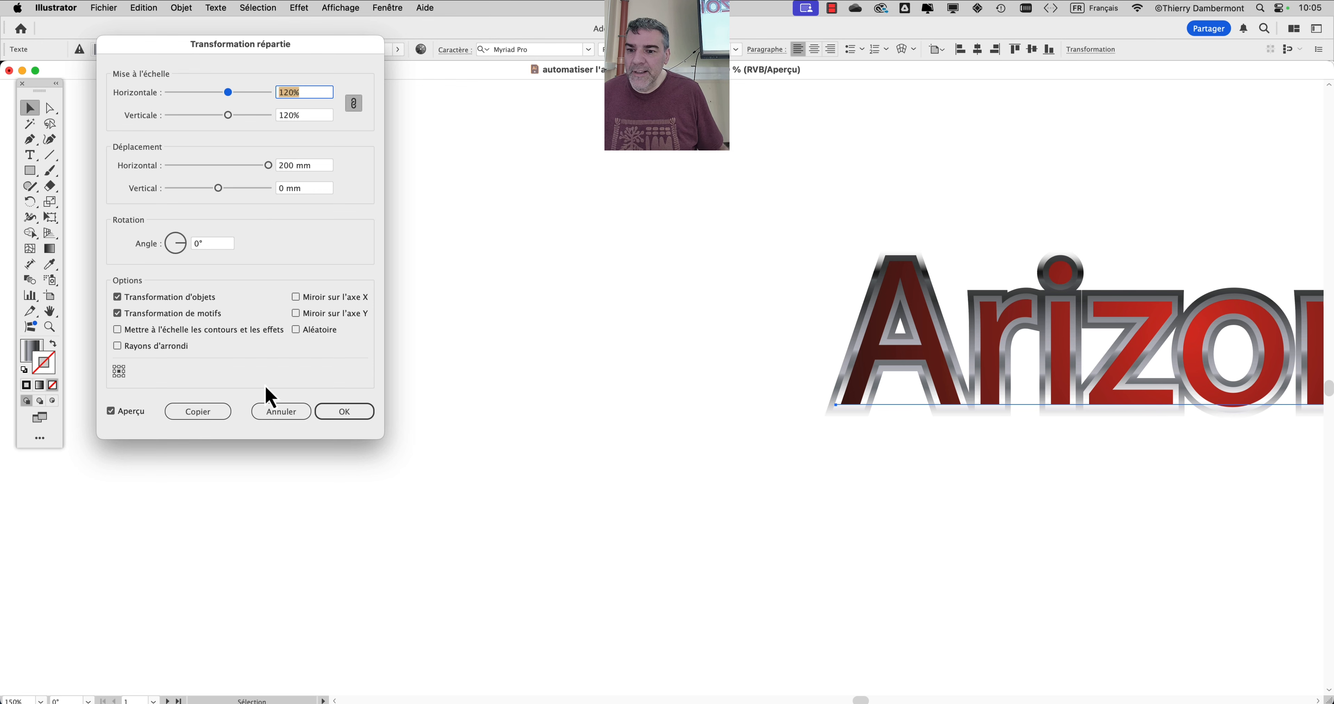
click(281, 411)
scroll(552, 404, down, 2)
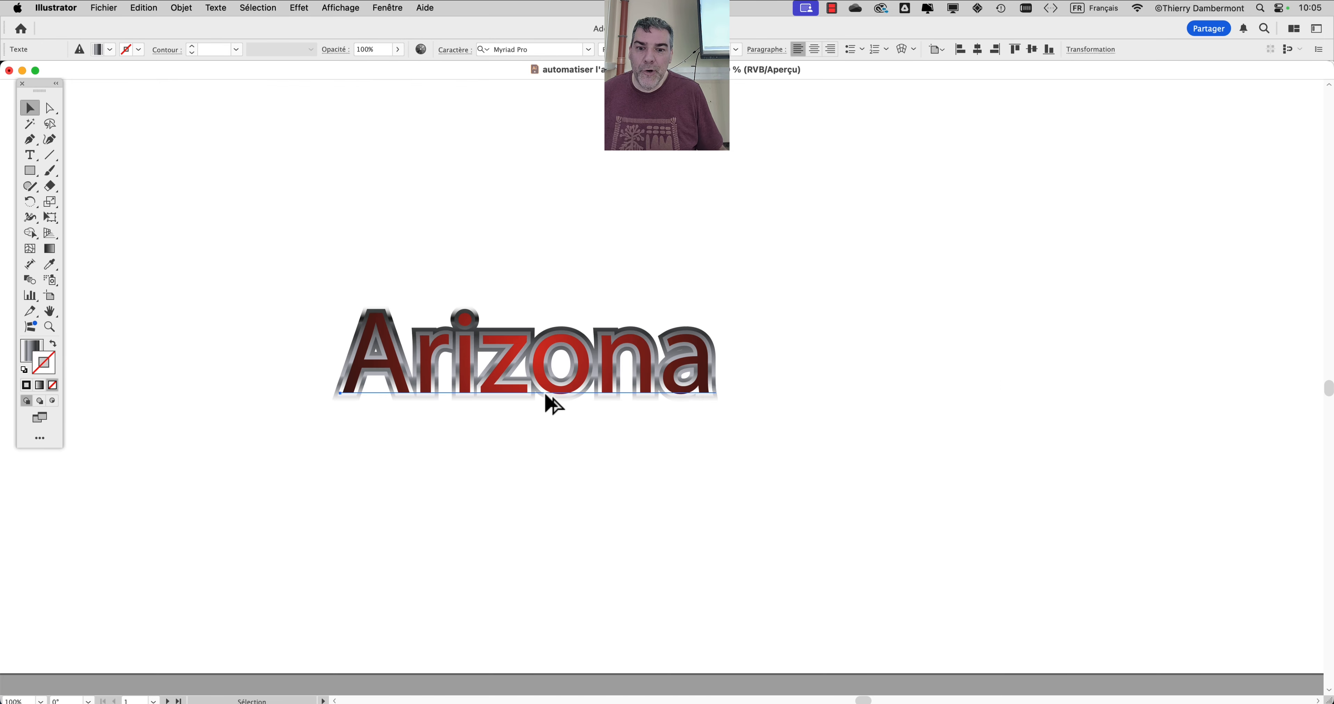
drag(521, 405, 566, 312)
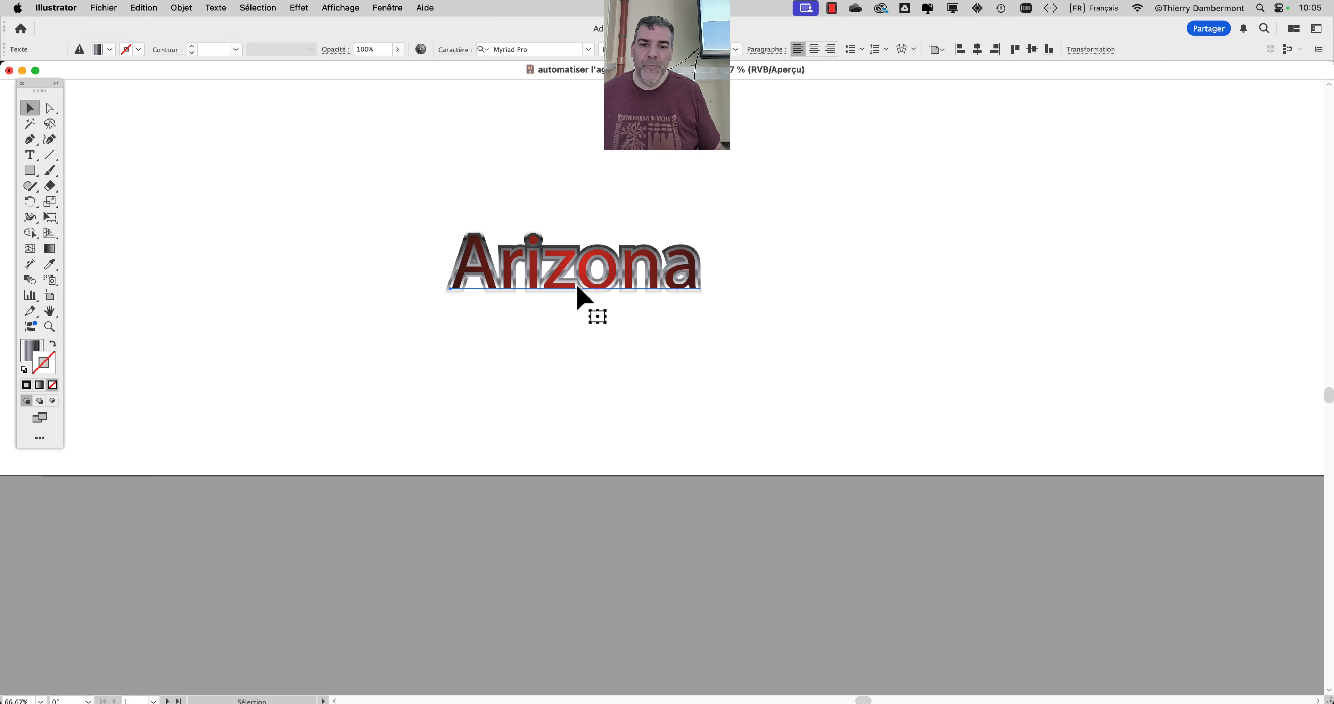
Check the scaling option for outlines and effects in the Transform panel, and close the panel
click(387, 7)
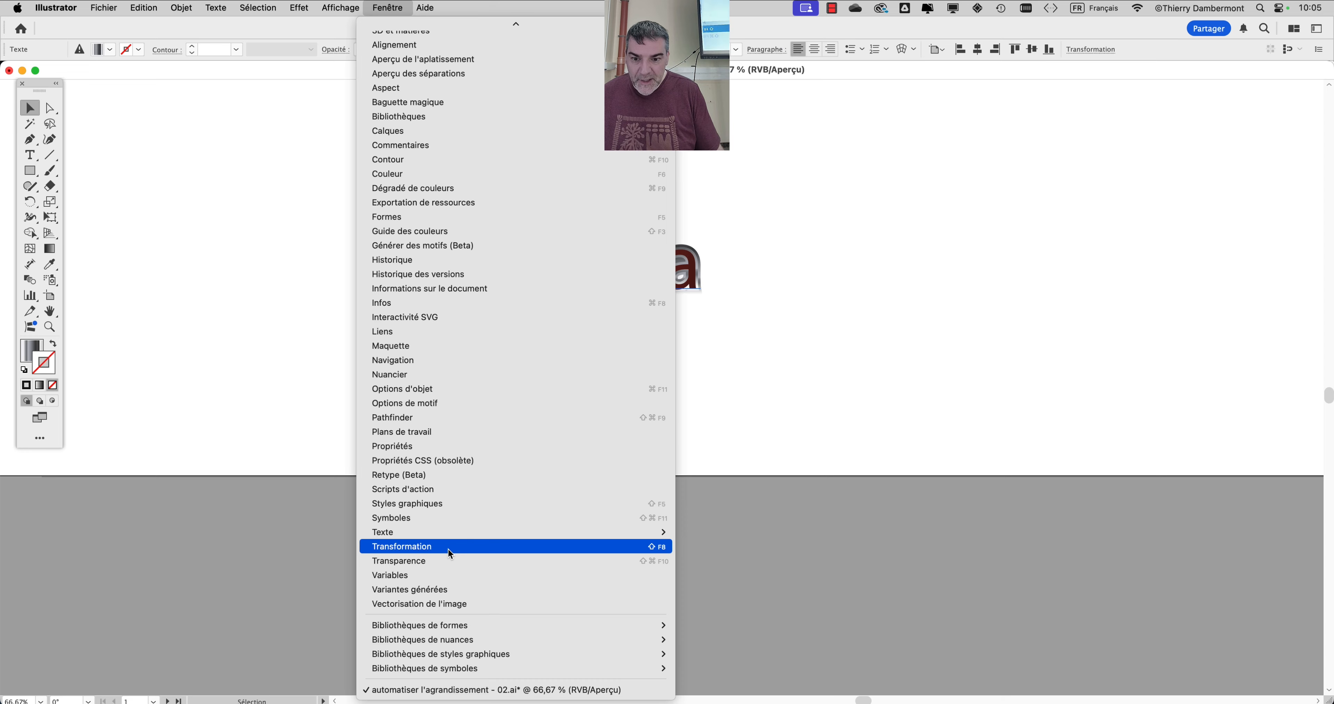
click(449, 550)
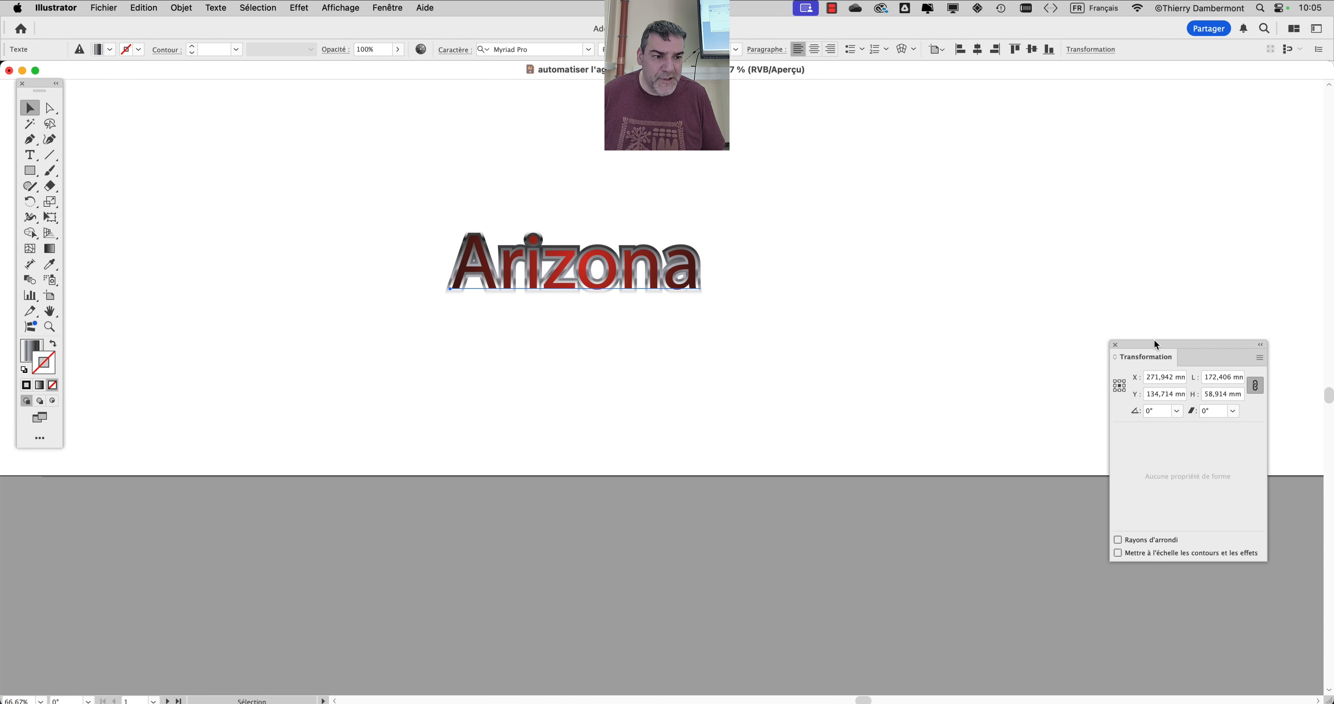
drag(1153, 341, 933, 169)
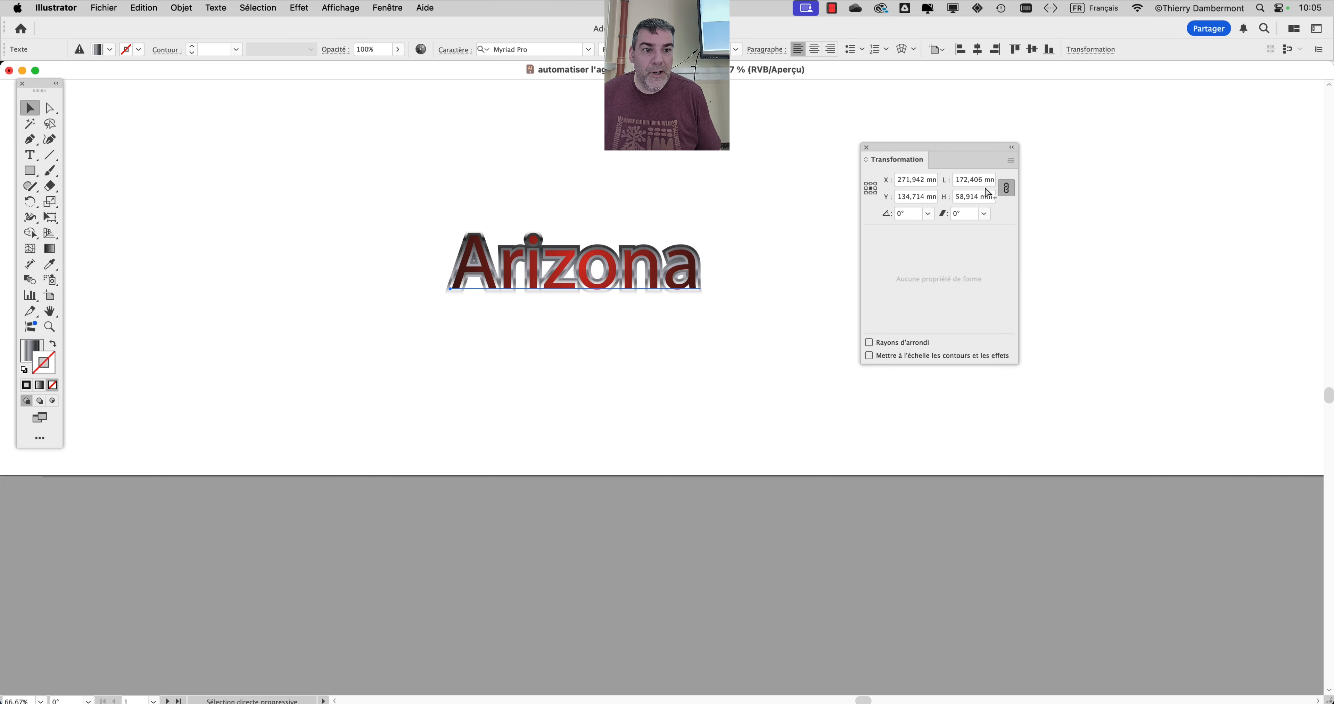
click(867, 148)
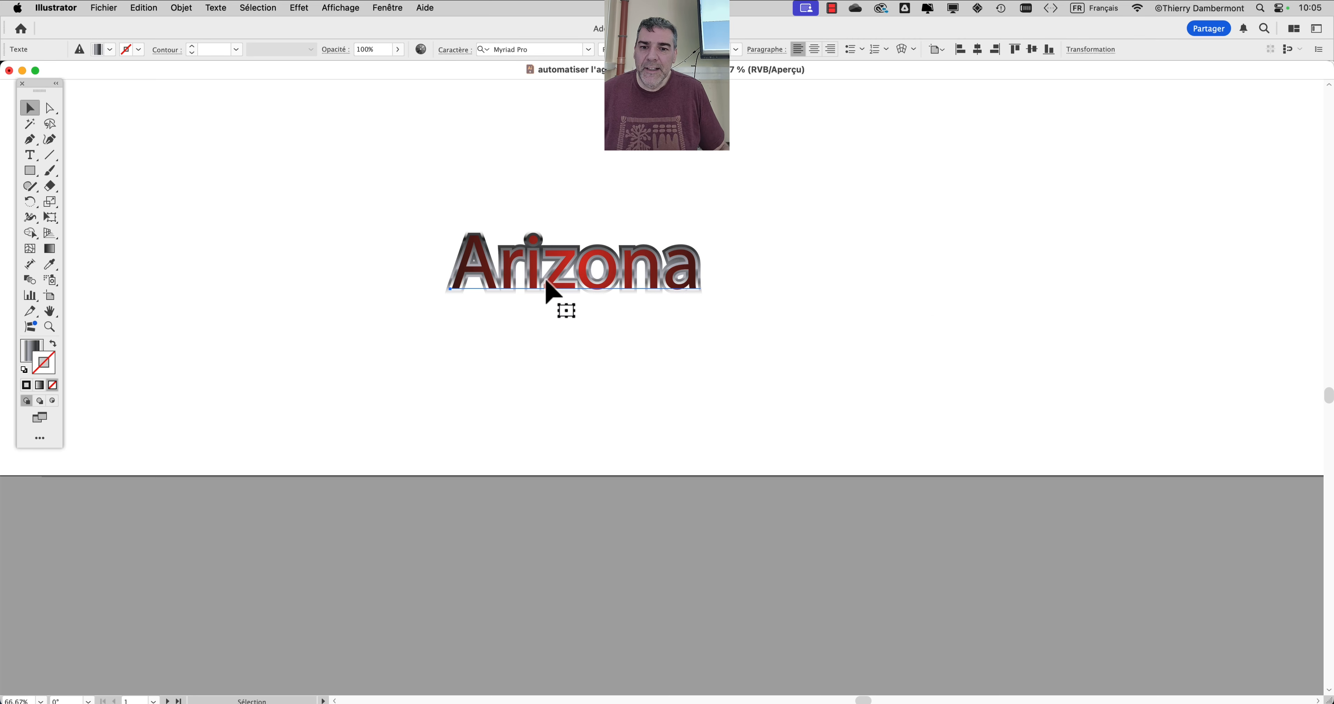
Create a copy of the Arizona word with Transform Each, scaled 120% both ways and moved 200 mm horizontally
click(183, 8)
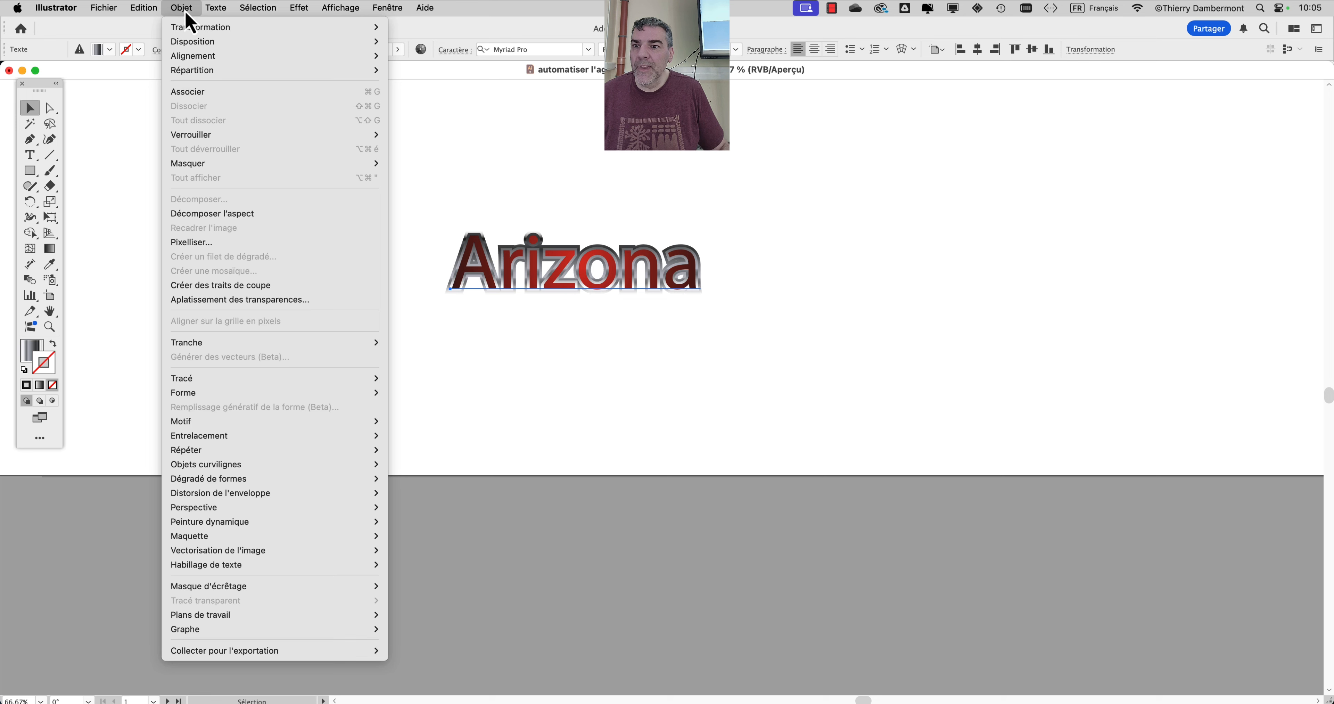
mouse_move(207, 29)
click(458, 129)
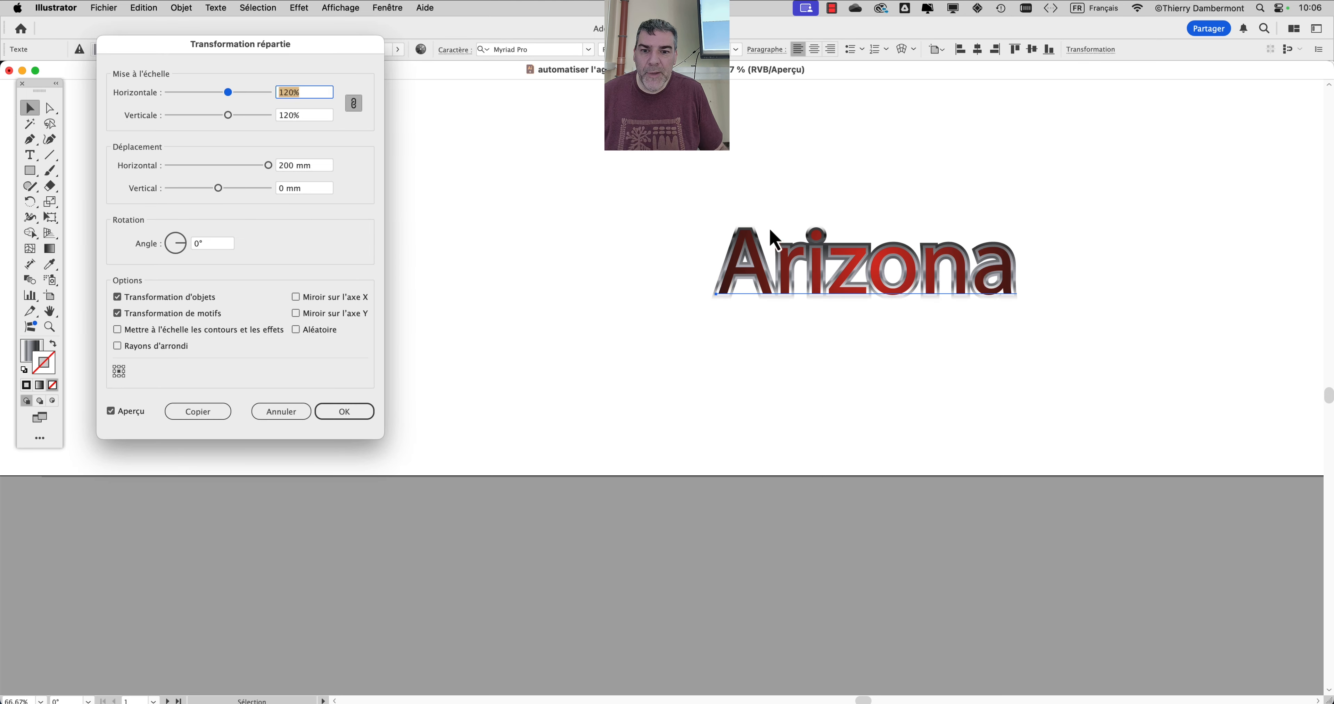
click(268, 166)
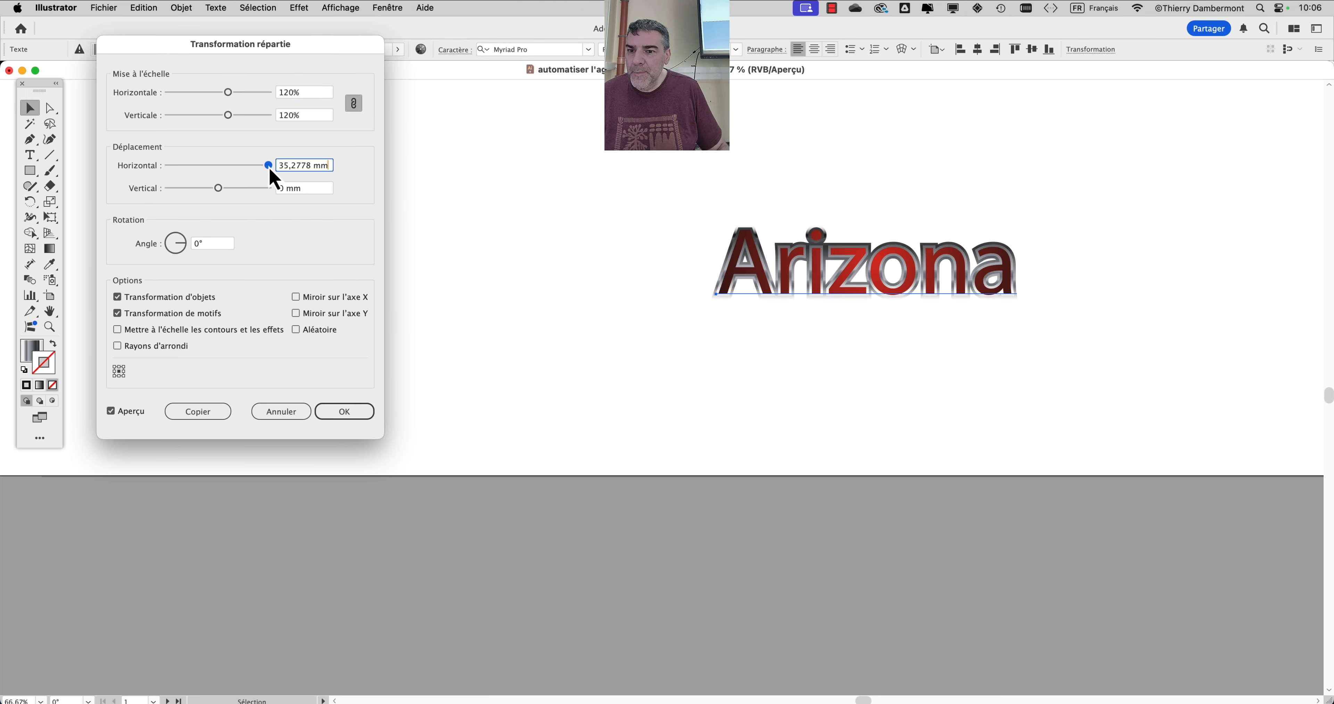
drag(190, 170, 297, 161)
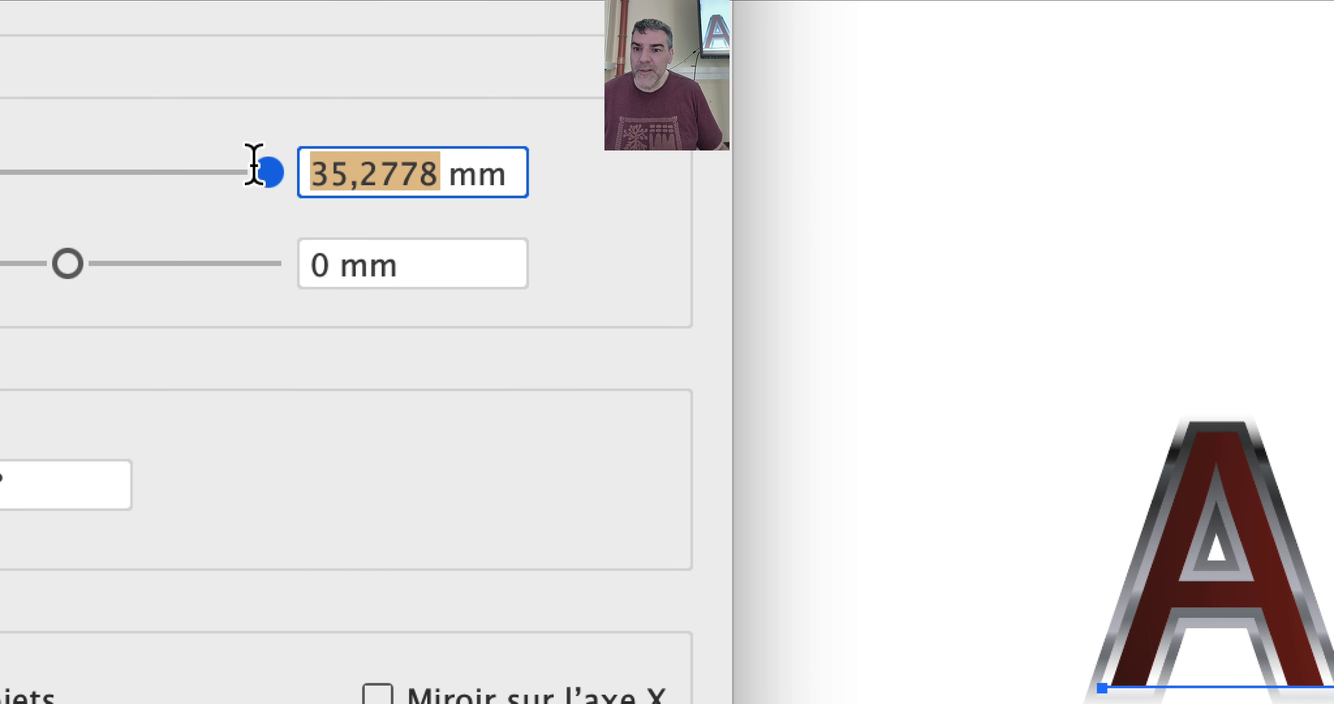
text(200)
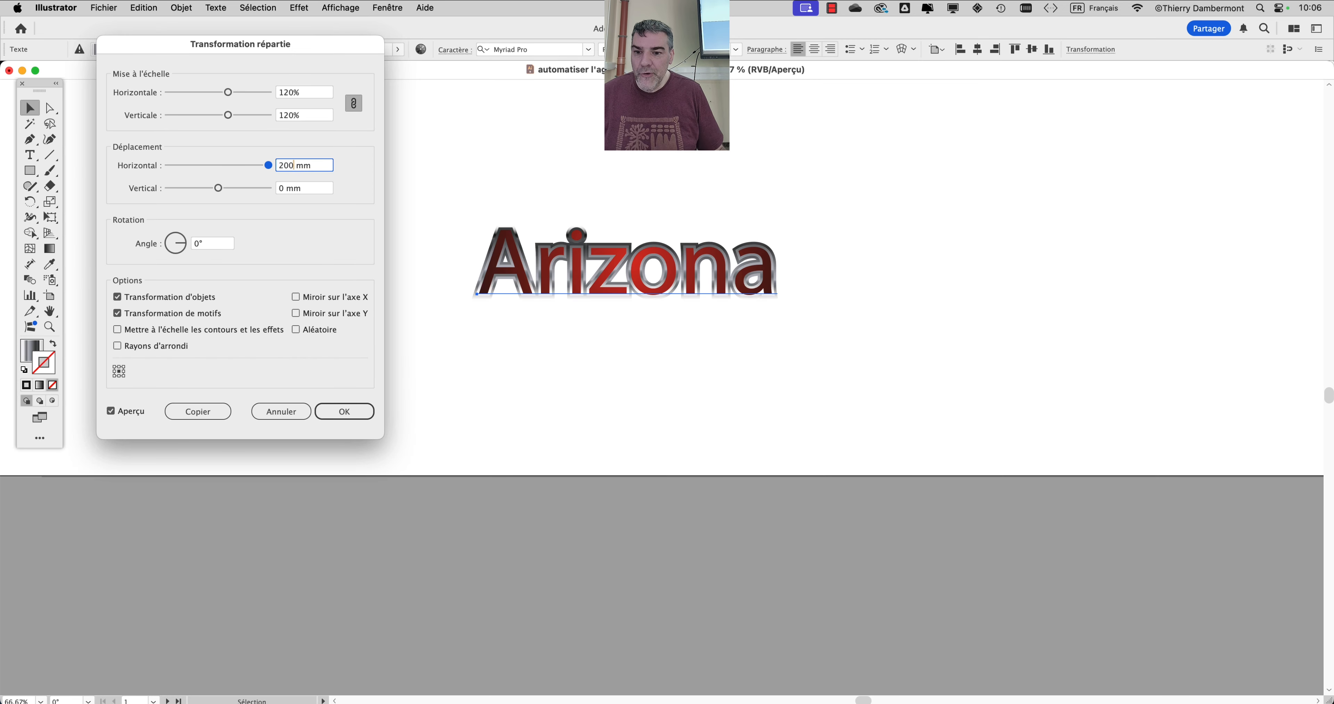
key(Tab)
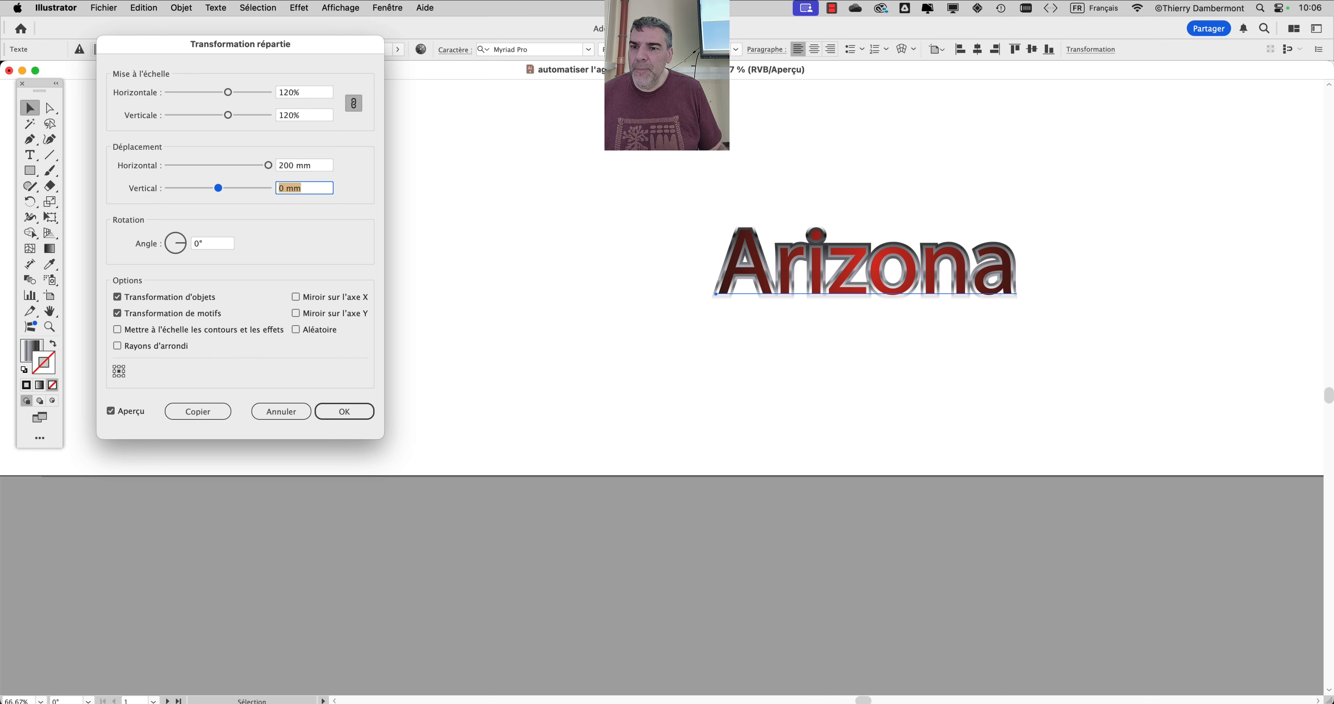
drag(305, 95, 283, 94)
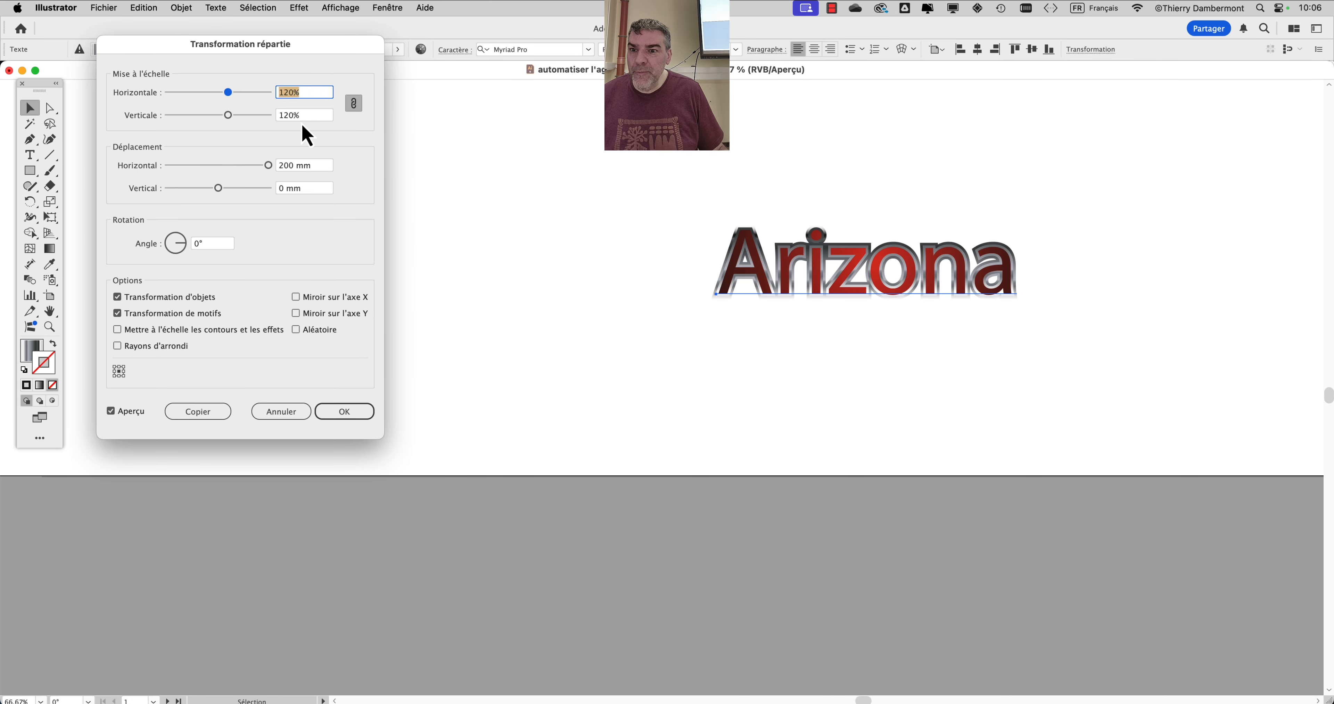
click(215, 414)
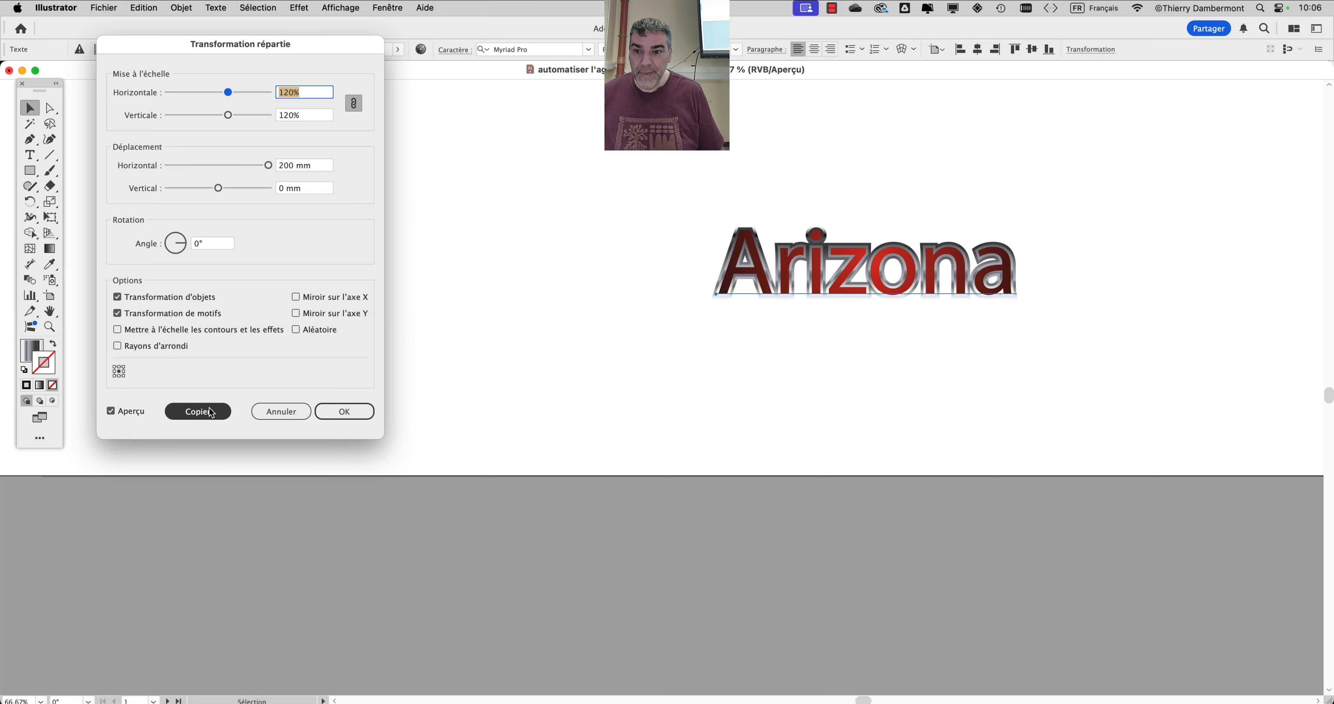
click(209, 409)
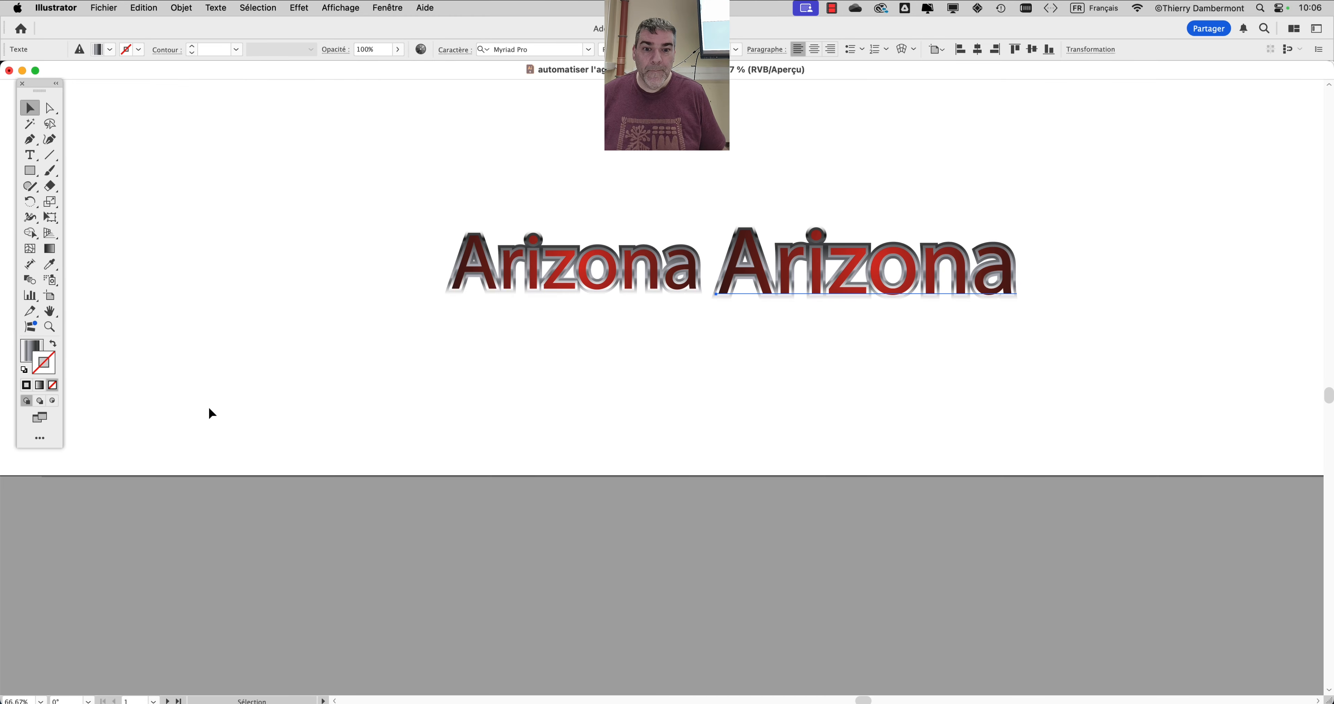
Repeat the copy transformation until the growing Arizona words run past the right end of the wide artboard
key(super+minus)
key(super+minus)
key(super+d)
key(super+d)
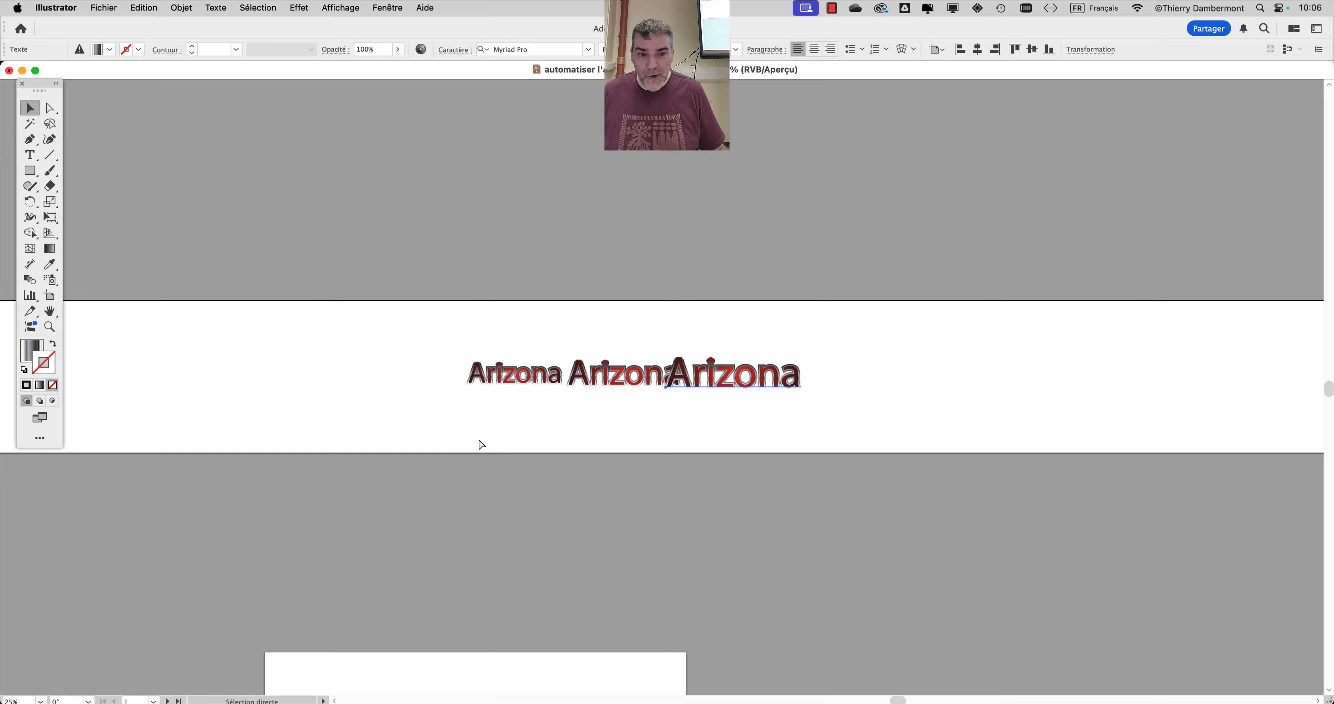
key(super+d)
key(super+d)
key(super+d)
key(super+d)
key(super+d)
key(super+d)
key(super+minus)
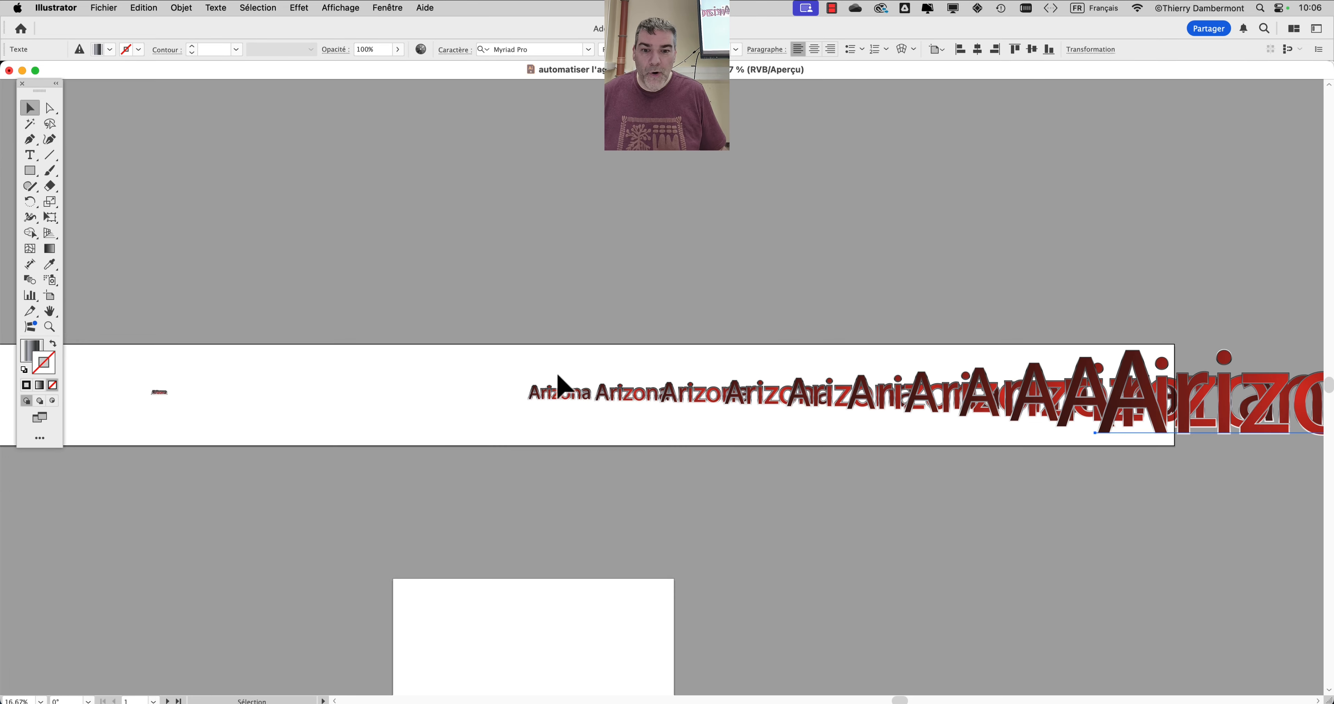
Select the original Arizona word and set its Transform Each scaling to 80% horizontally and vertically
scroll(557, 386, up, 6)
drag(484, 408, 580, 159)
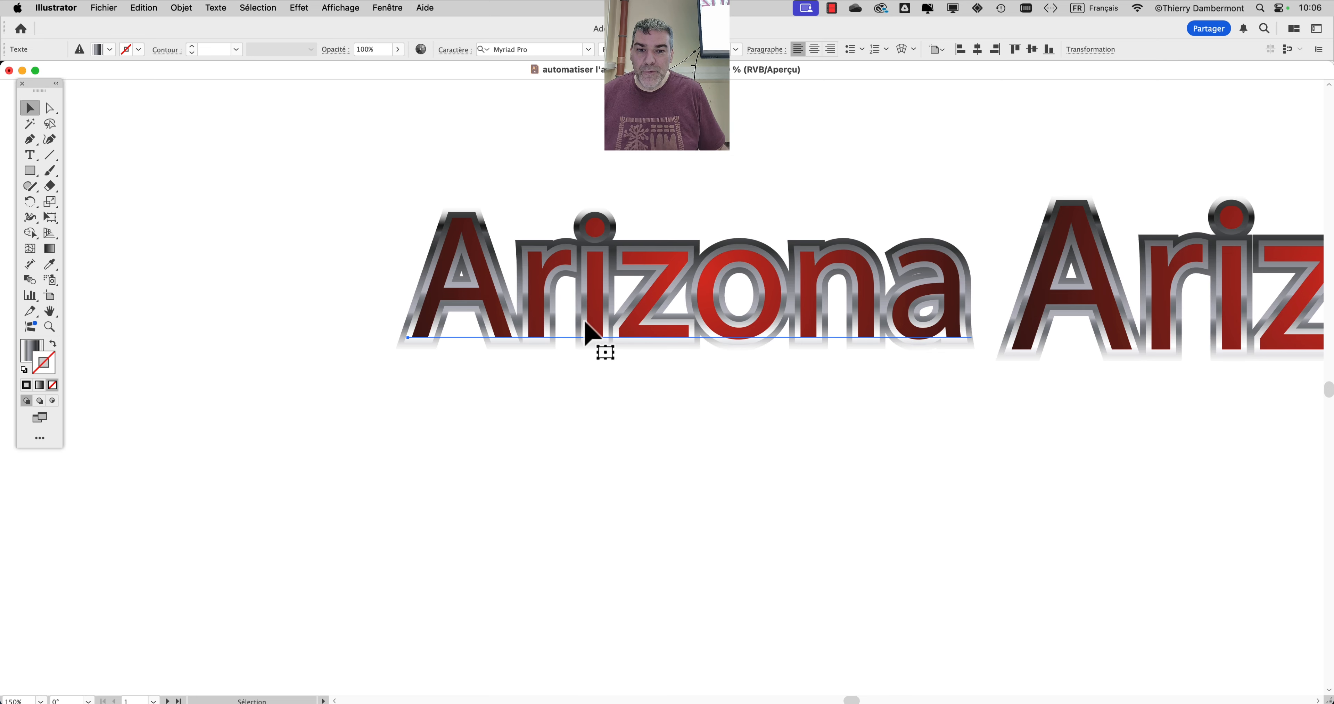
click(182, 8)
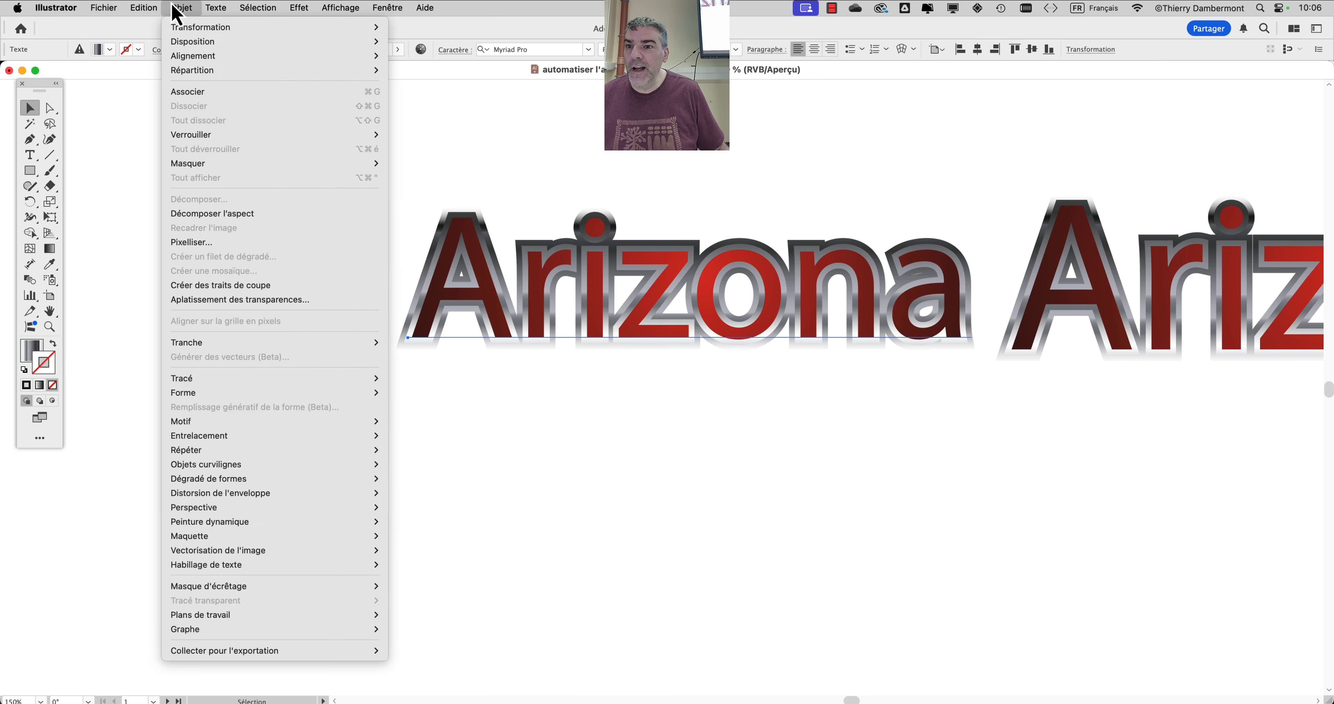
mouse_move(186, 27)
click(446, 129)
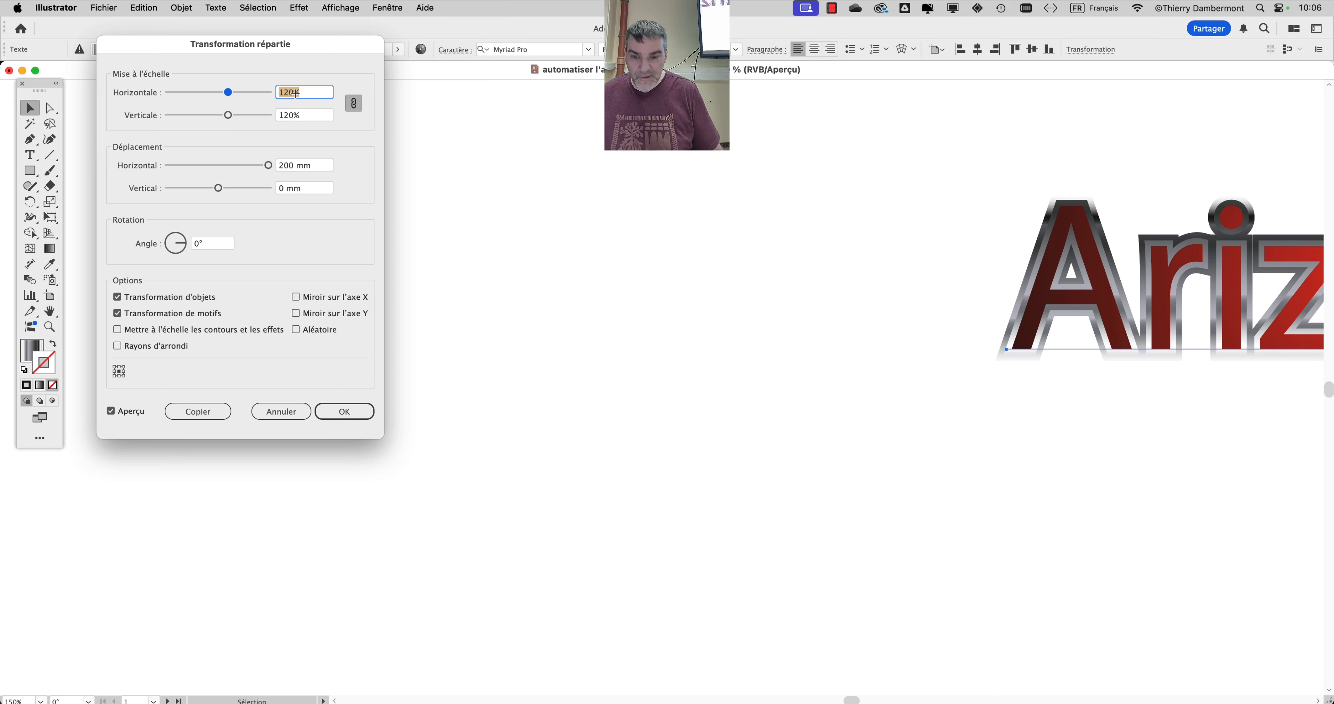
text(80)
key(Tab)
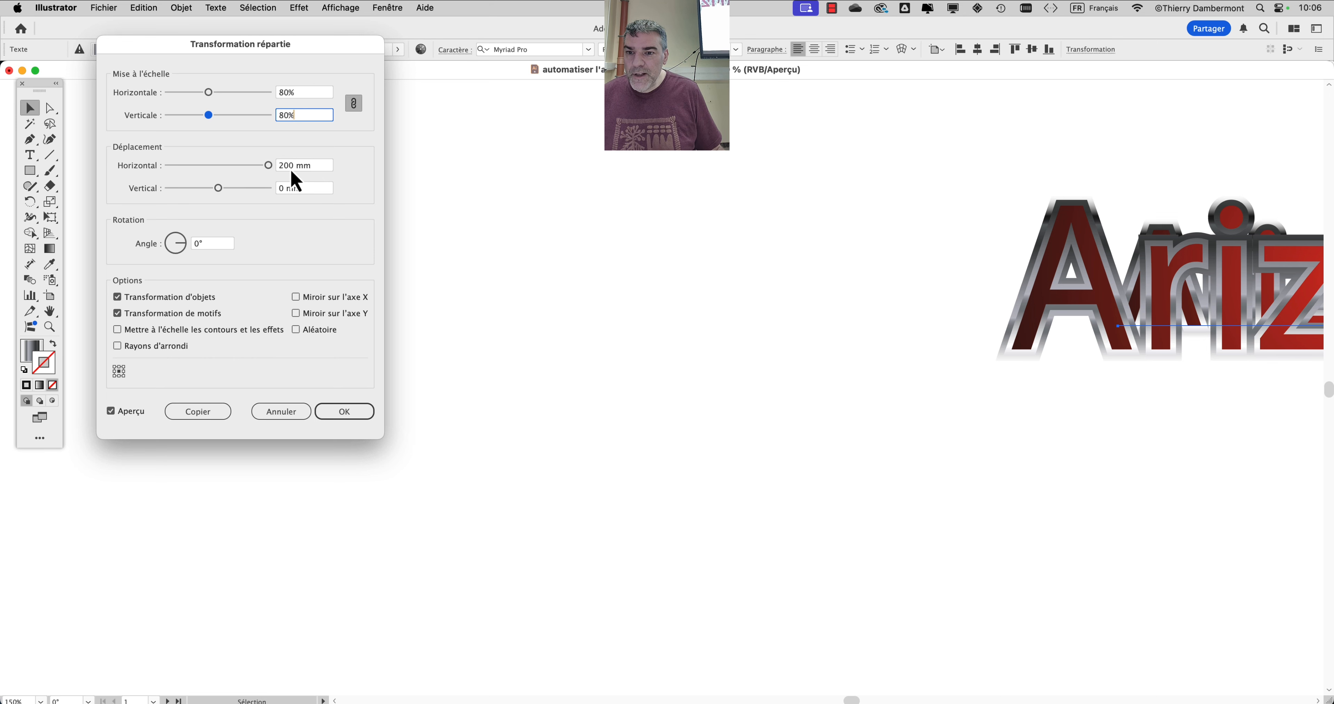
Set the horizontal move in Transform Each to -150 mm for the reduced Arizona word
double_click(280, 166)
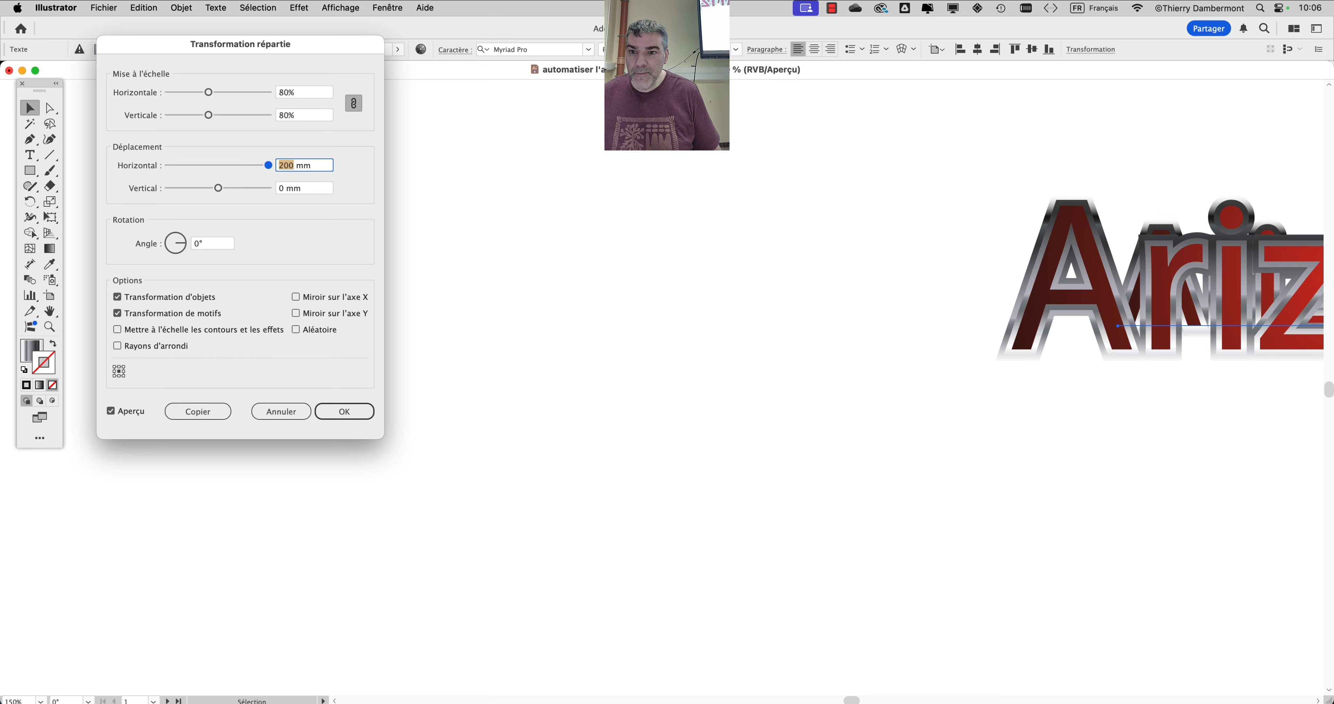
text(-2)
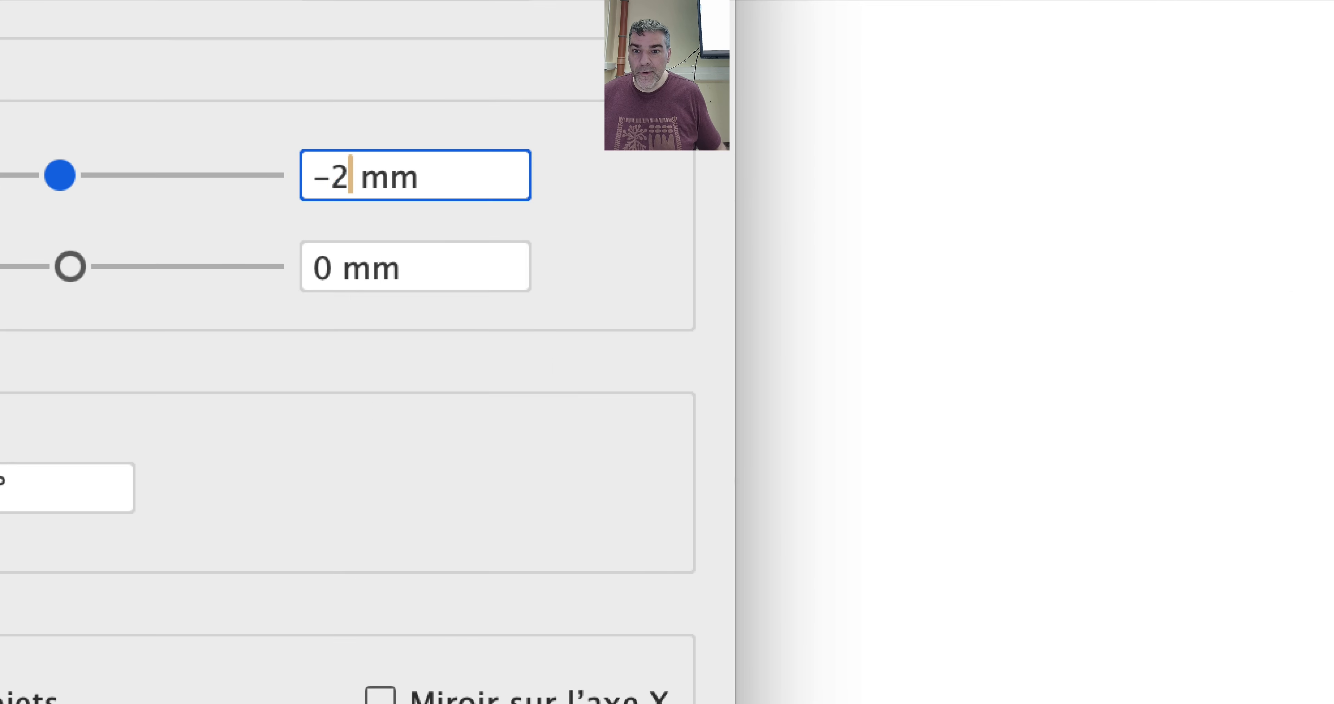
text(00)
key(BackSpace)
key(BackSpace)
key(BackSpace)
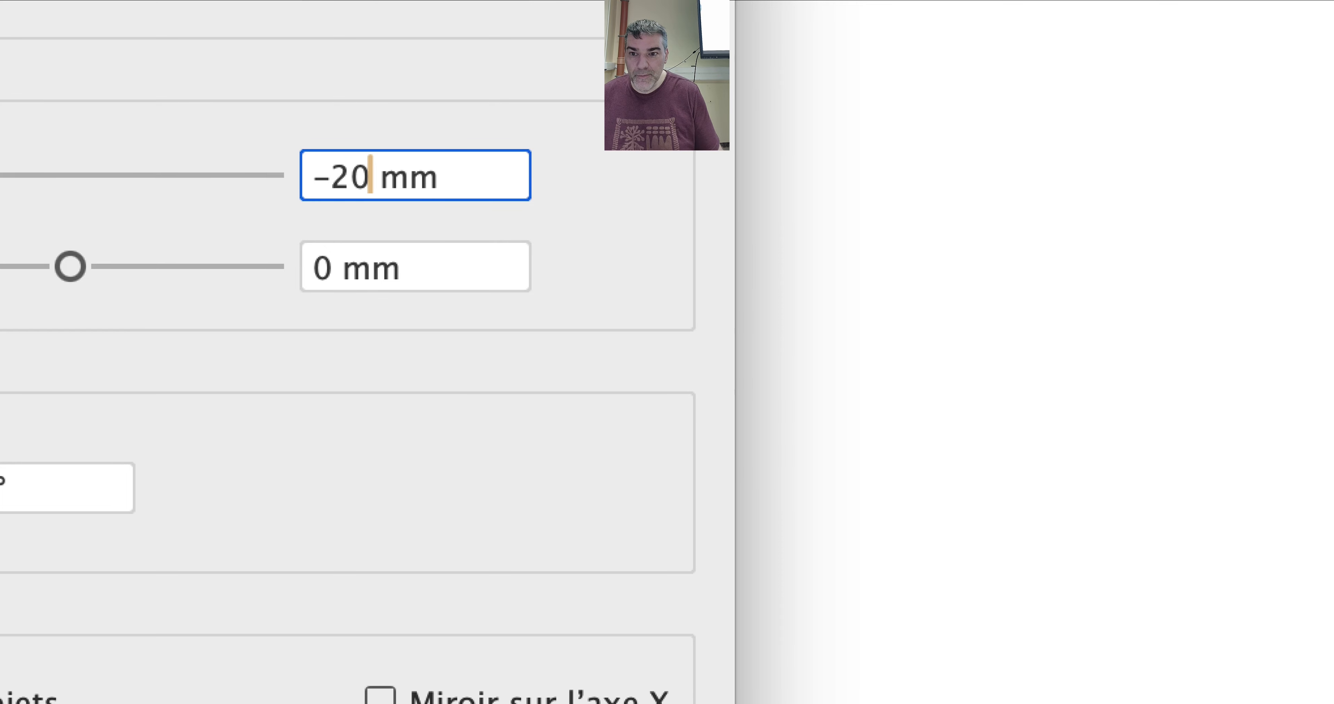
text(150)
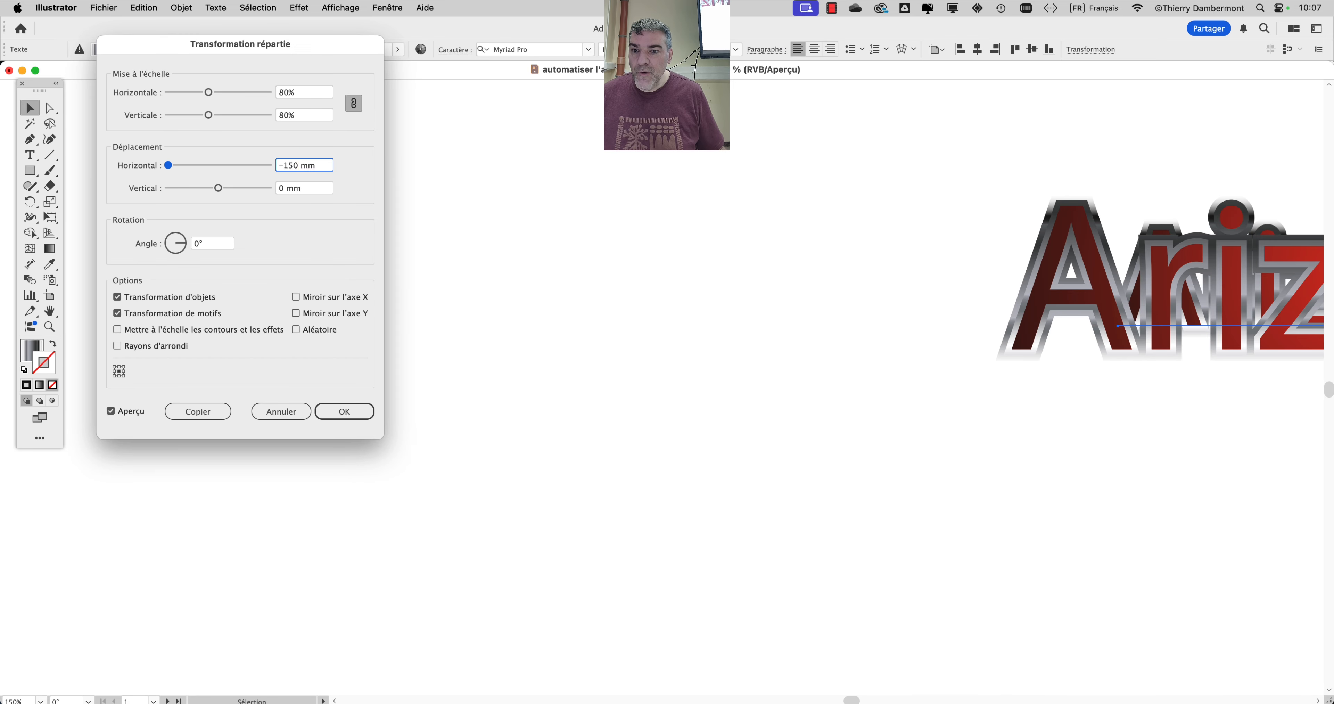
key(Tab)
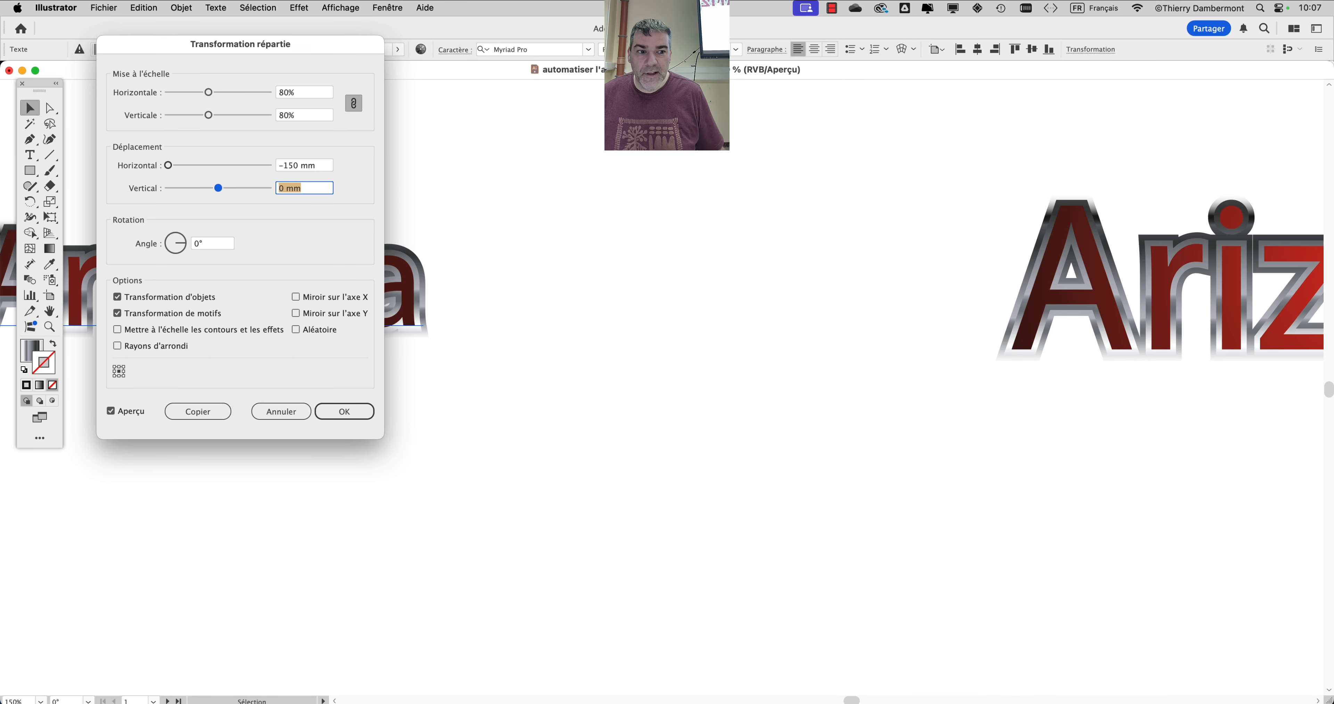
Create the 80% Arizona copy moved -150 mm horizontally, and delete the stray tiny Arizona word far from the series
click(202, 414)
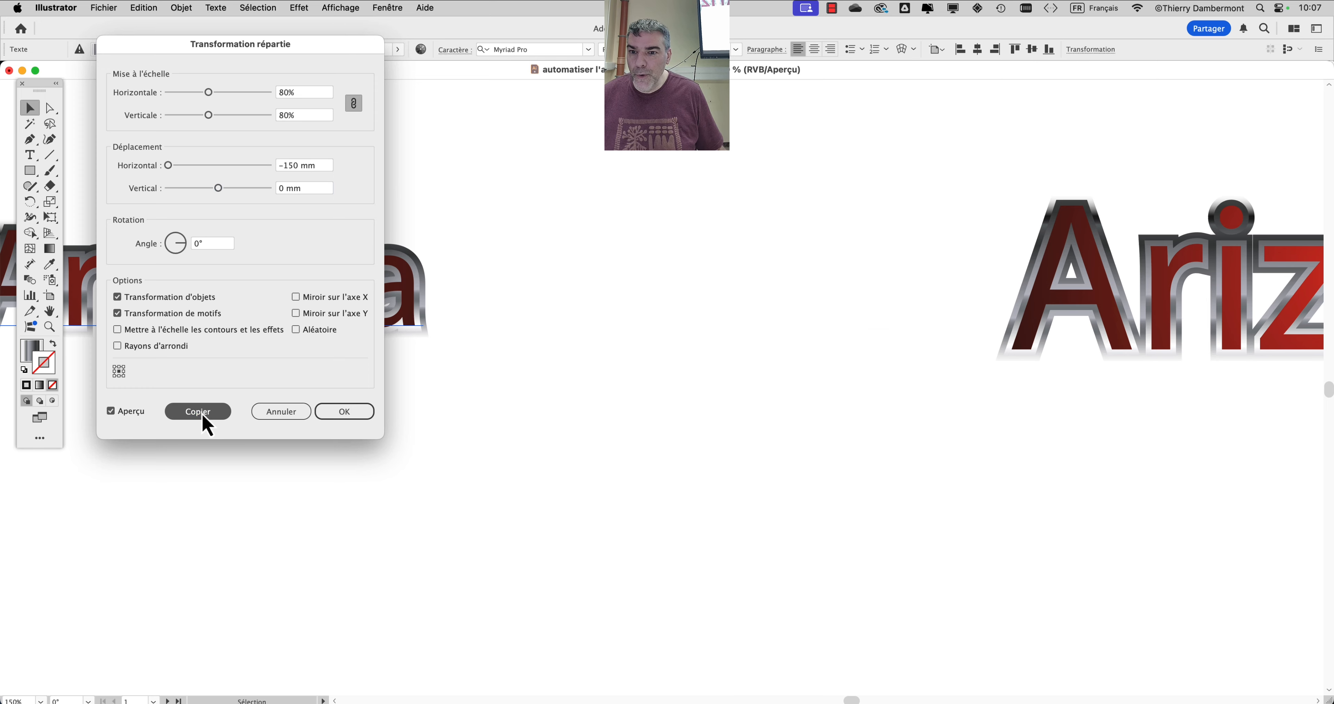
key(super+minus)
key(super+minus)
key(super+minus)
key(super+minus)
key(super+minus)
key(super+minus)
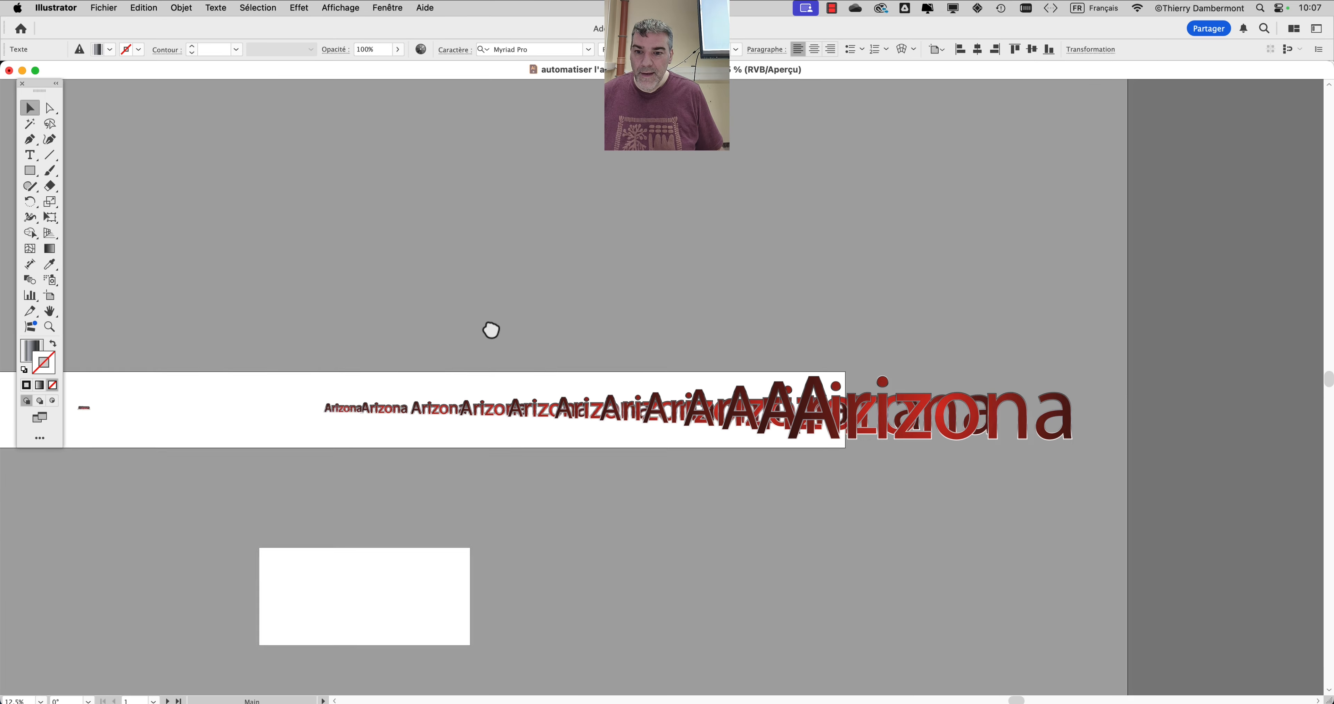
drag(491, 330, 764, 242)
click(513, 296)
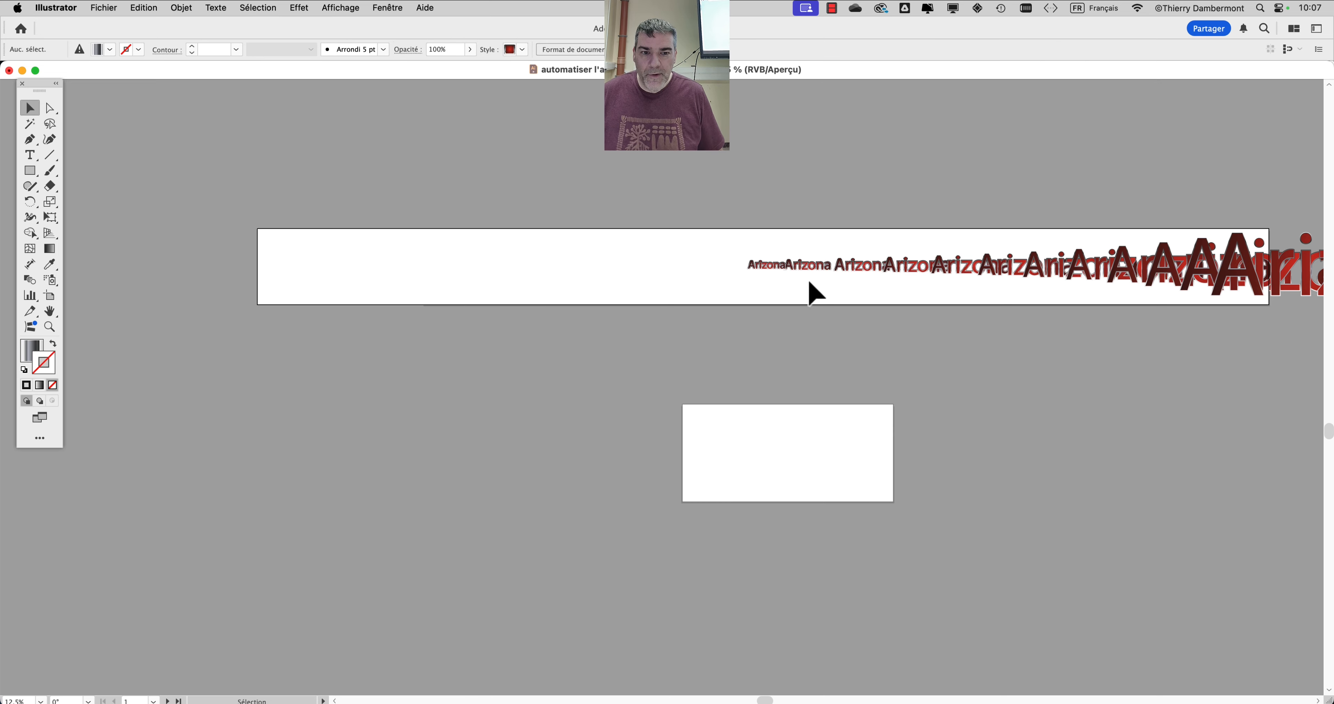
Make another copy of the smallest Arizona word with Transform Each, scaled 80% both ways and moved -150 mm horizontally
scroll(766, 282, up, 3)
click(764, 268)
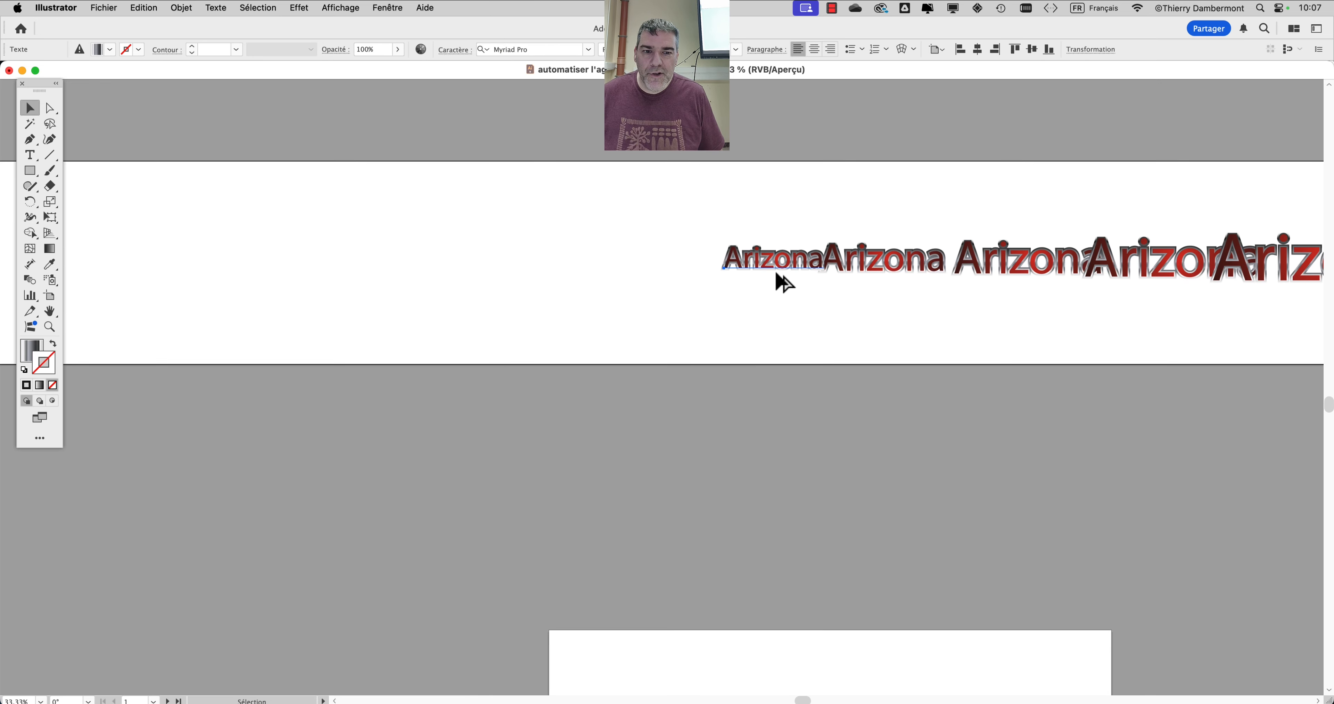
scroll(777, 270, up, 1)
click(181, 7)
mouse_move(196, 27)
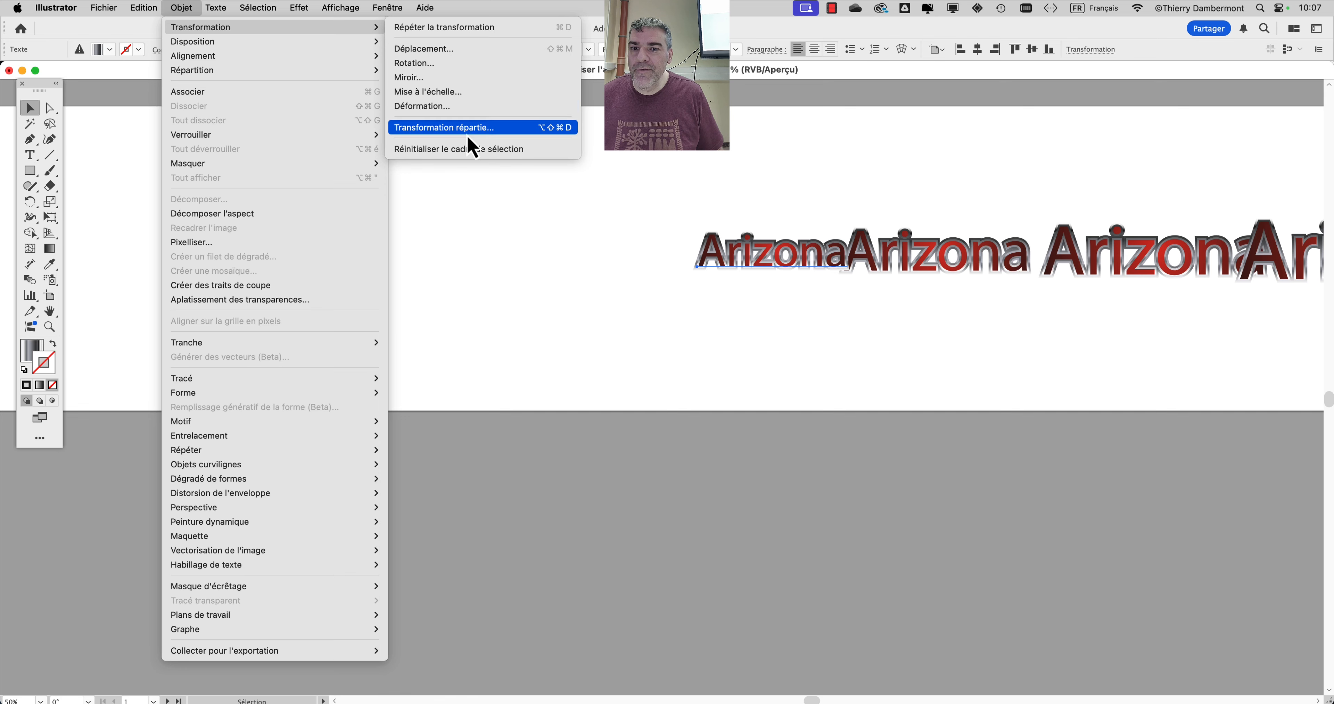
click(455, 128)
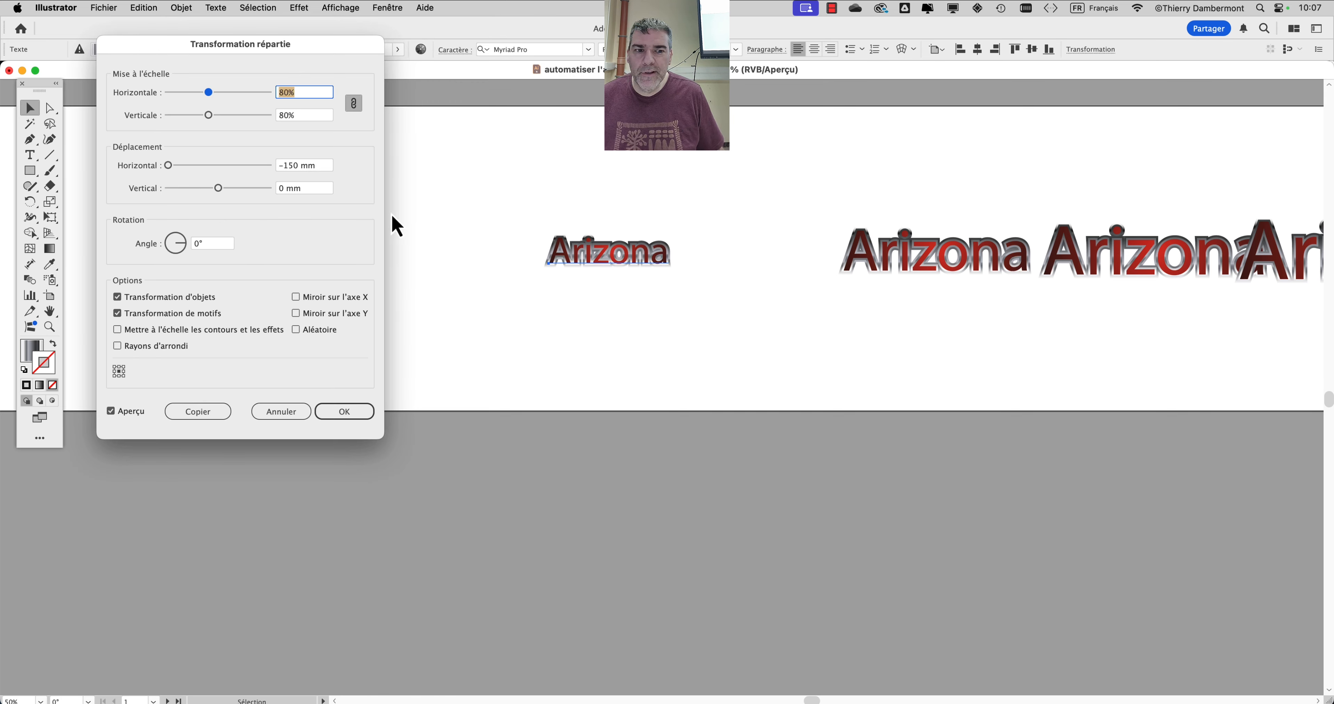
click(215, 414)
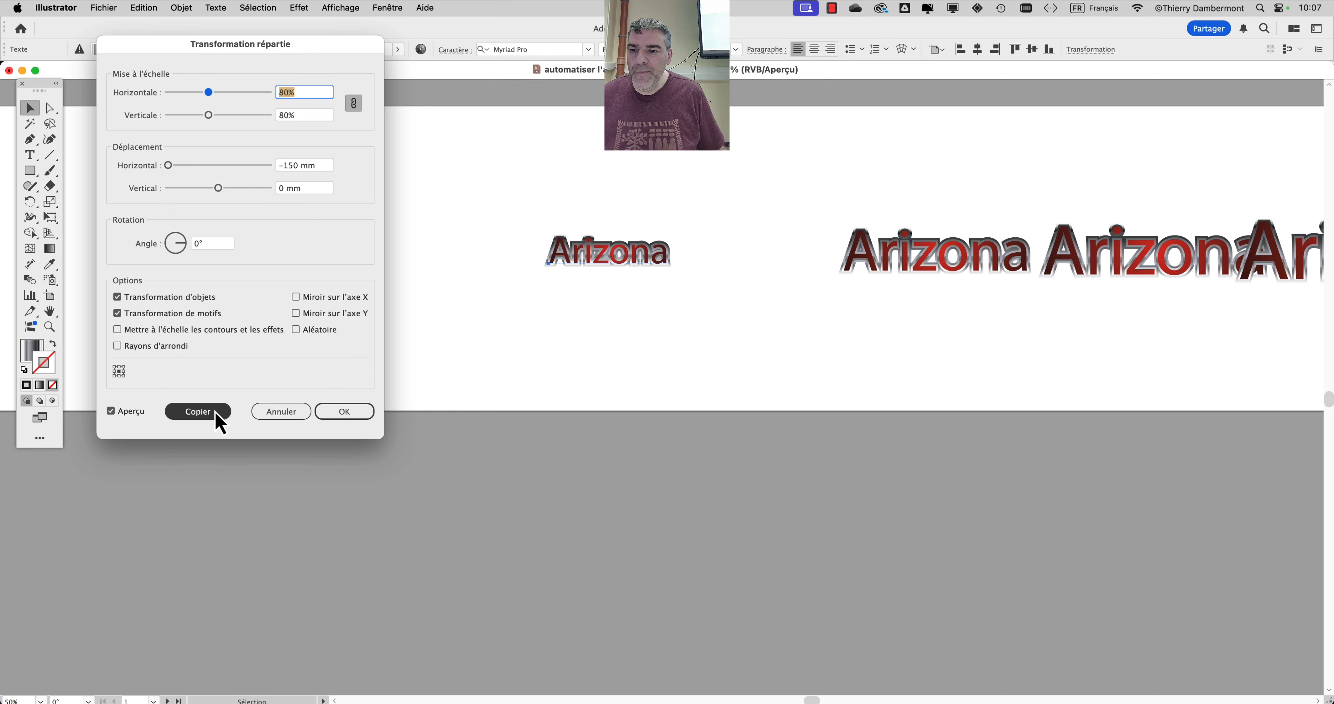
Repeat the reducing copy transformation until the shrinking Arizona words reach the left end of the wide artboard
key(super+d)
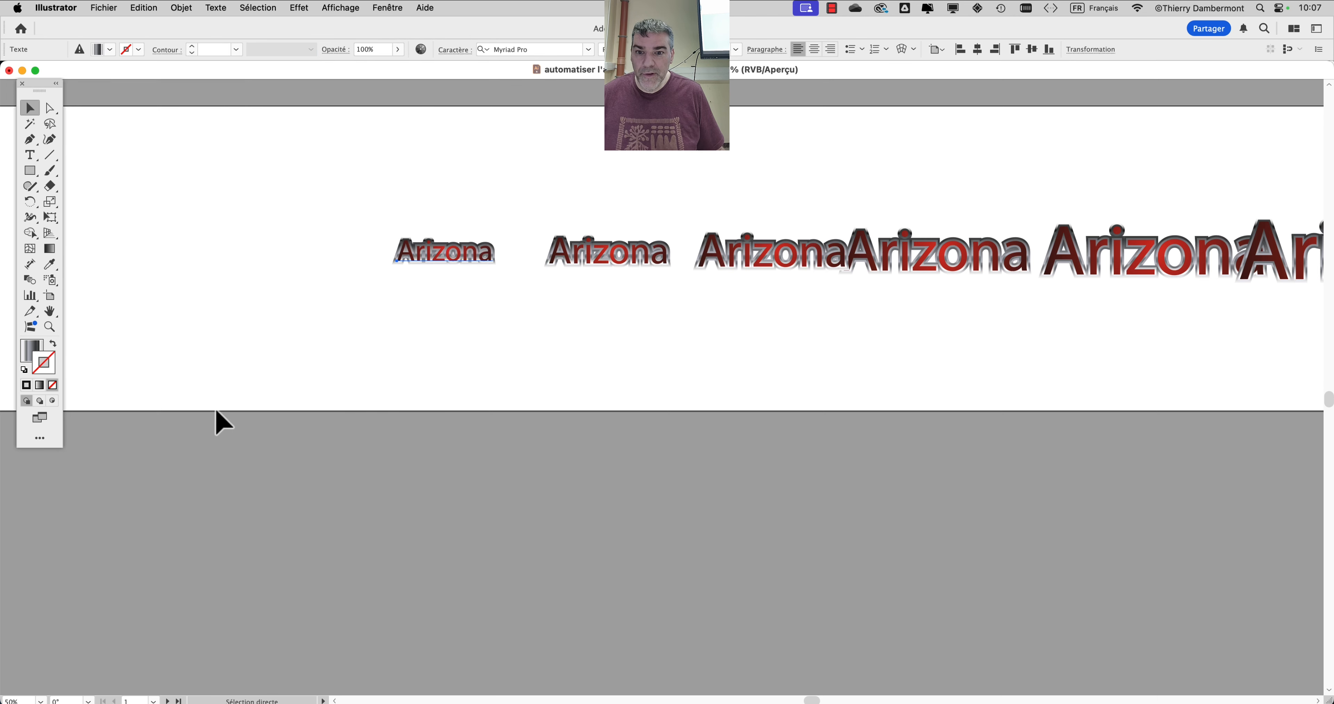
scroll(217, 409, down, 2)
drag(247, 405, 628, 293)
scroll(624, 295, down, 2)
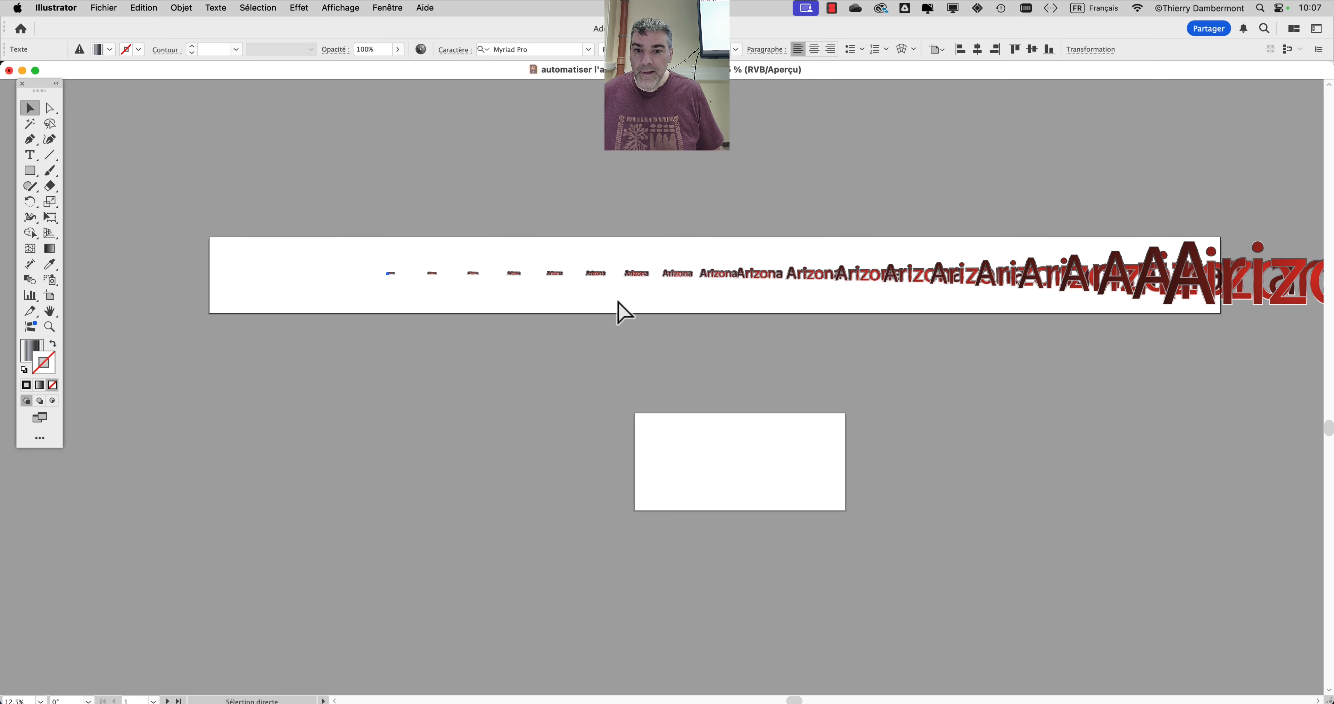
key(super+d)
key(super+d)
key(super+d)
key(super+d)
Examine how the graphic style renders on the smallest Arizona copies compared with the largest ones
click(324, 326)
scroll(223, 272, up, 10)
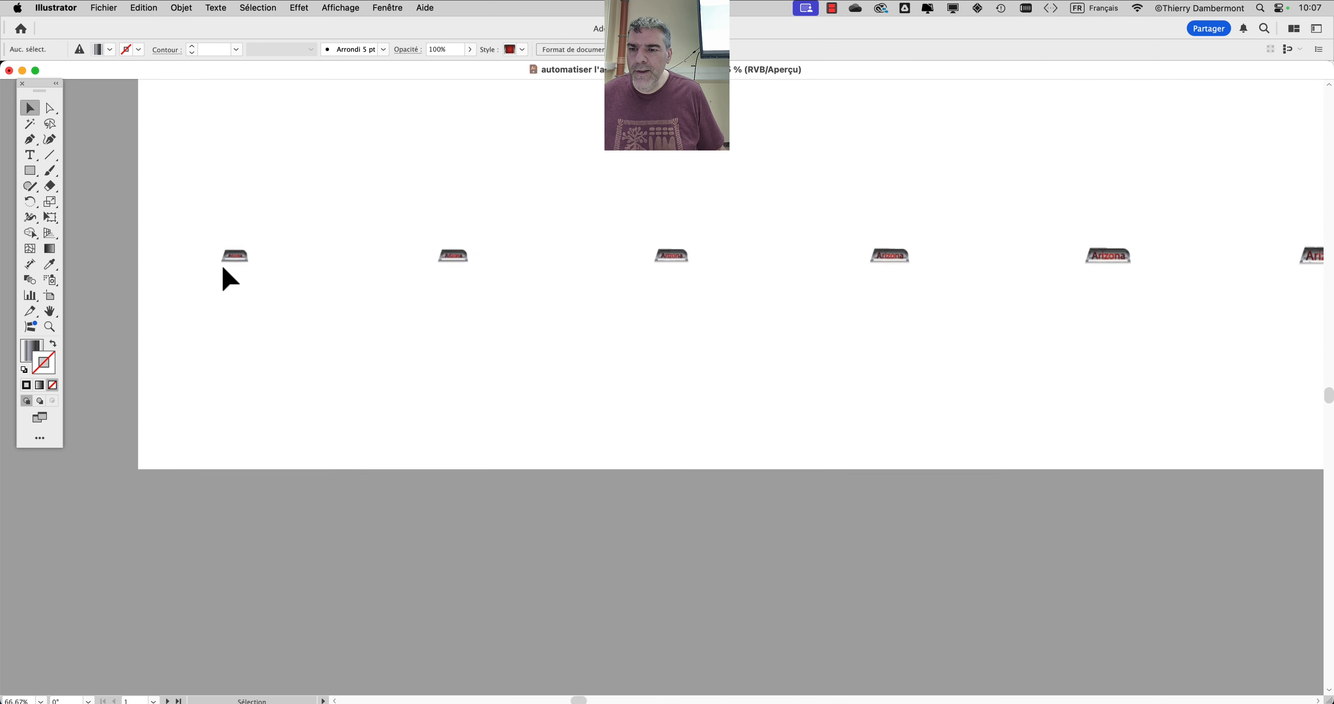
scroll(240, 256, down, 4)
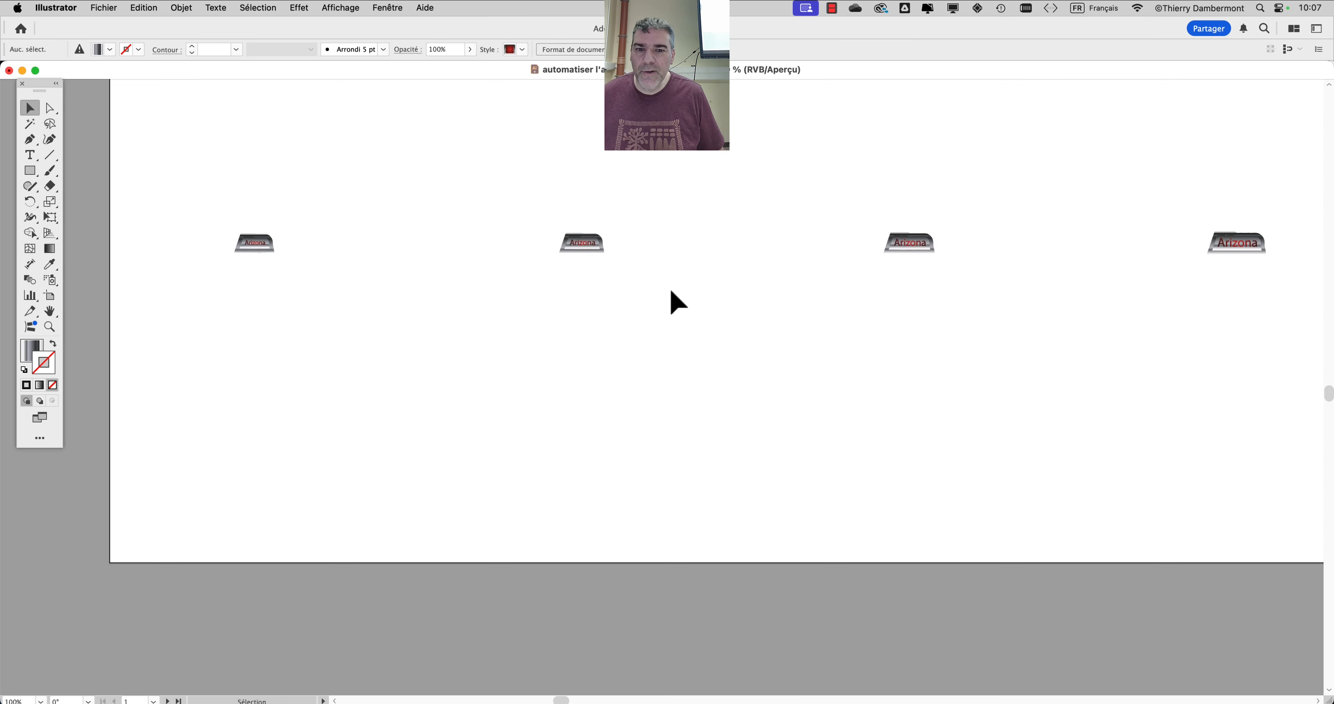
scroll(842, 274, right, 3)
scroll(709, 310, left, 3)
scroll(706, 305, up, 5)
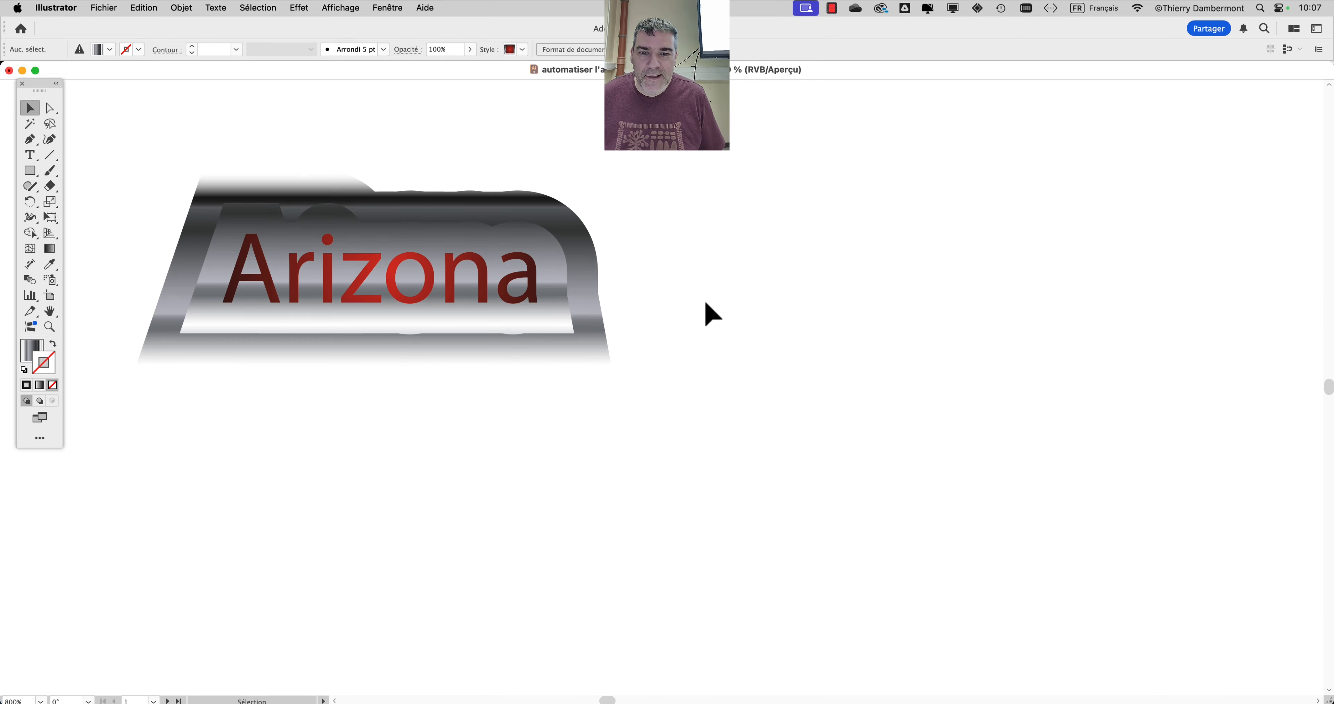
scroll(706, 304, down, 3)
scroll(706, 303, down, 6)
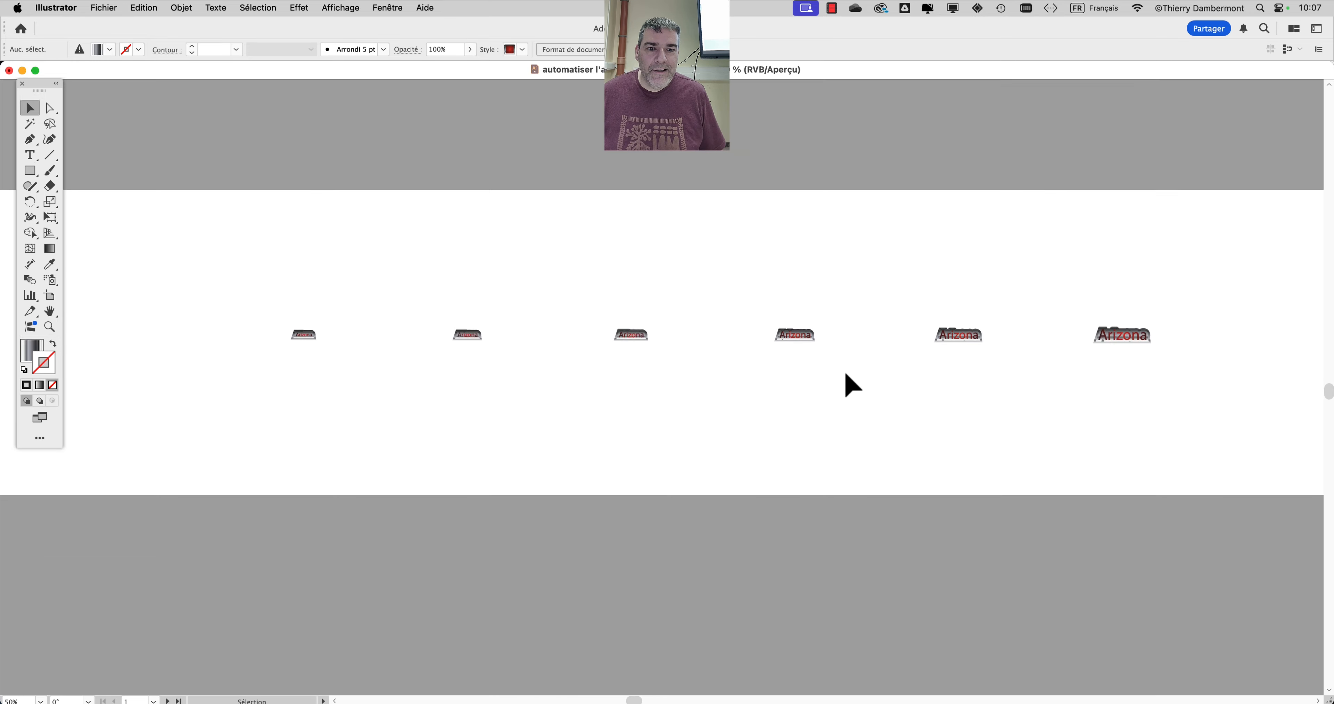
scroll(926, 396, right, 10)
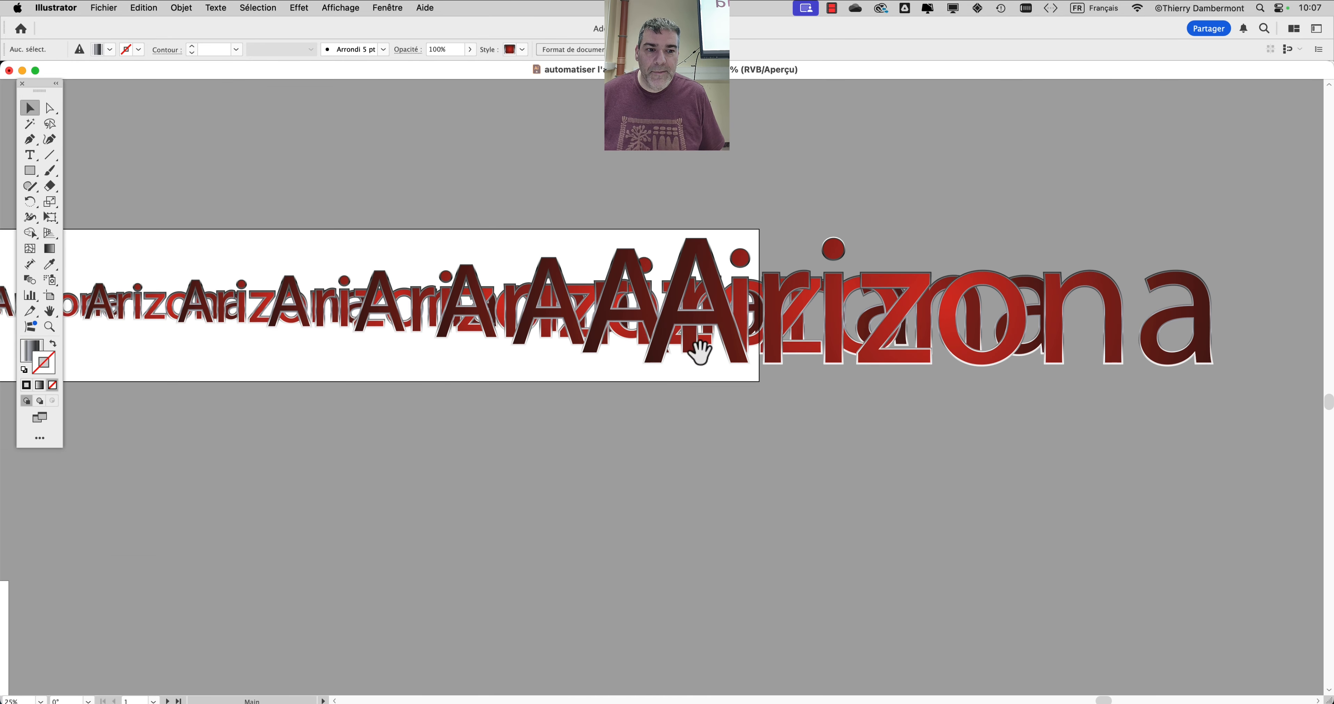
Spread the overlapping enlarged Arizona words apart around the right end of the wide artboard so each stands separately
drag(780, 368, 732, 377)
drag(811, 294, 908, 170)
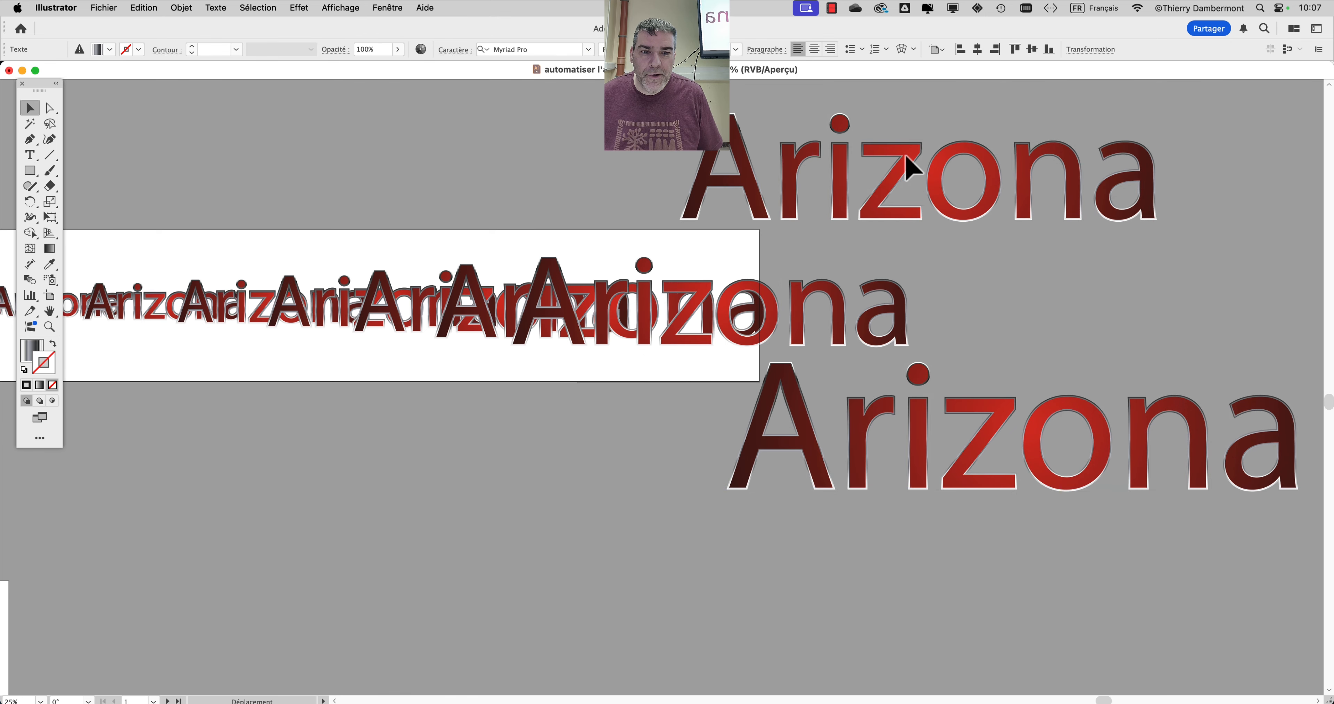
drag(762, 300, 524, 466)
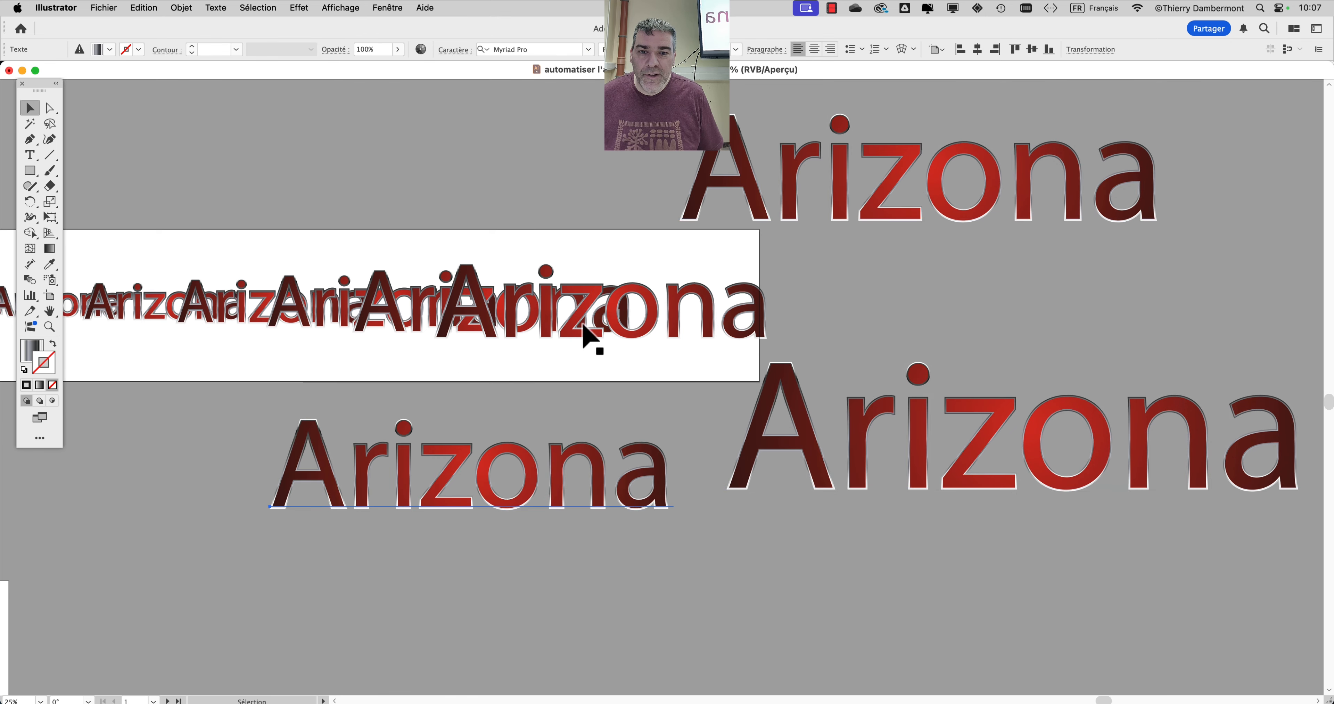
drag(592, 333, 932, 288)
drag(644, 295, 626, 214)
drag(512, 327, 672, 357)
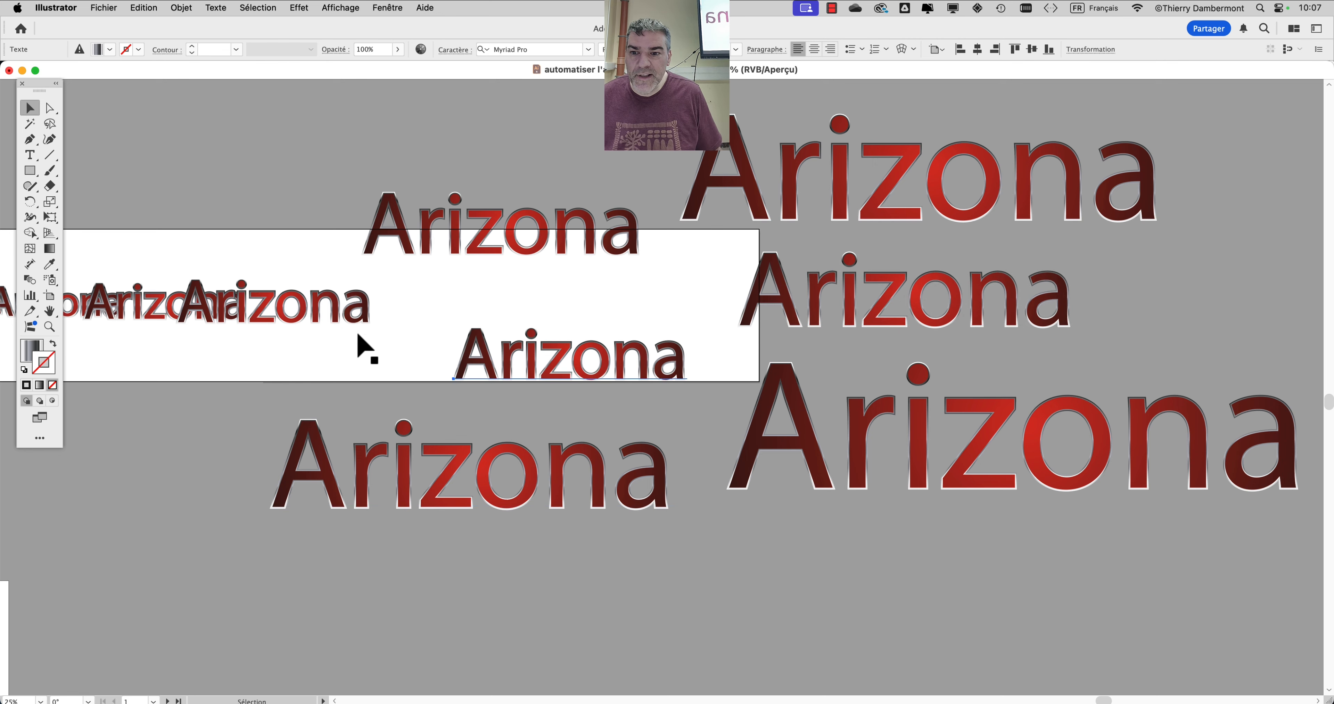
drag(349, 320, 386, 381)
drag(223, 318, 664, 256)
drag(985, 360, 396, 327)
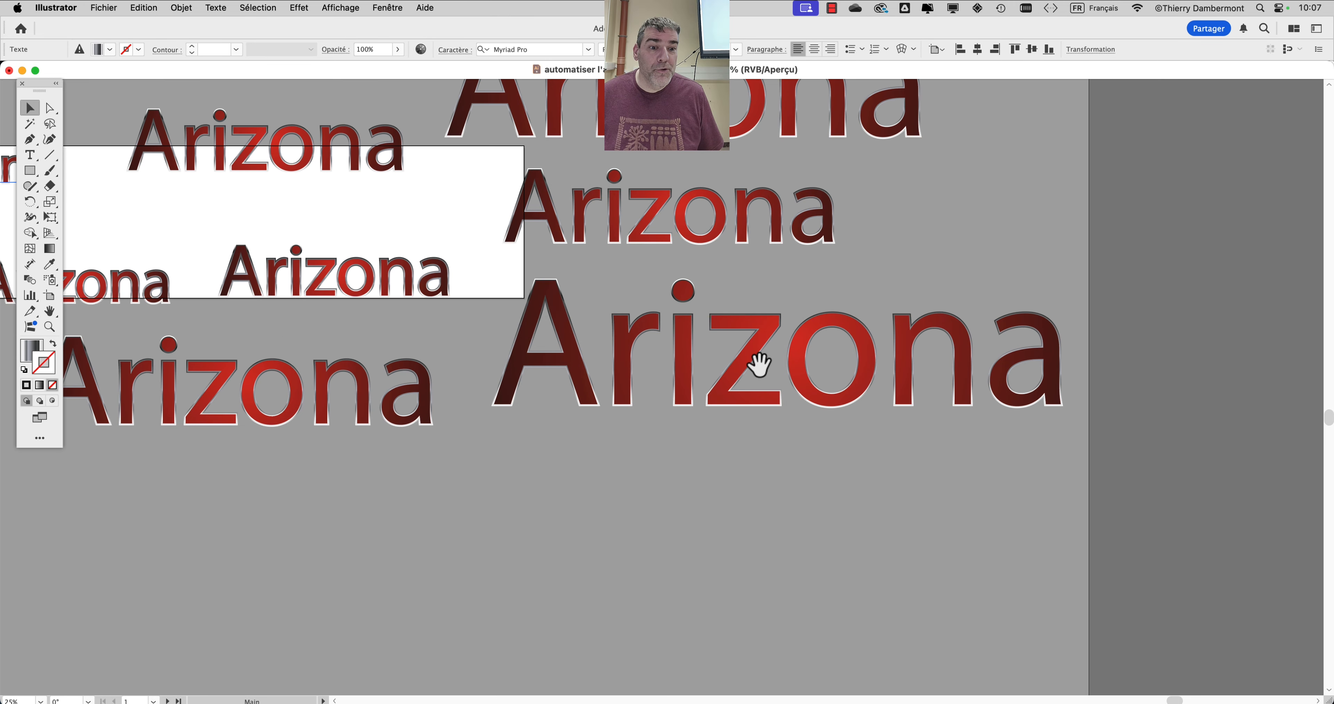
scroll(655, 373, down, 2)
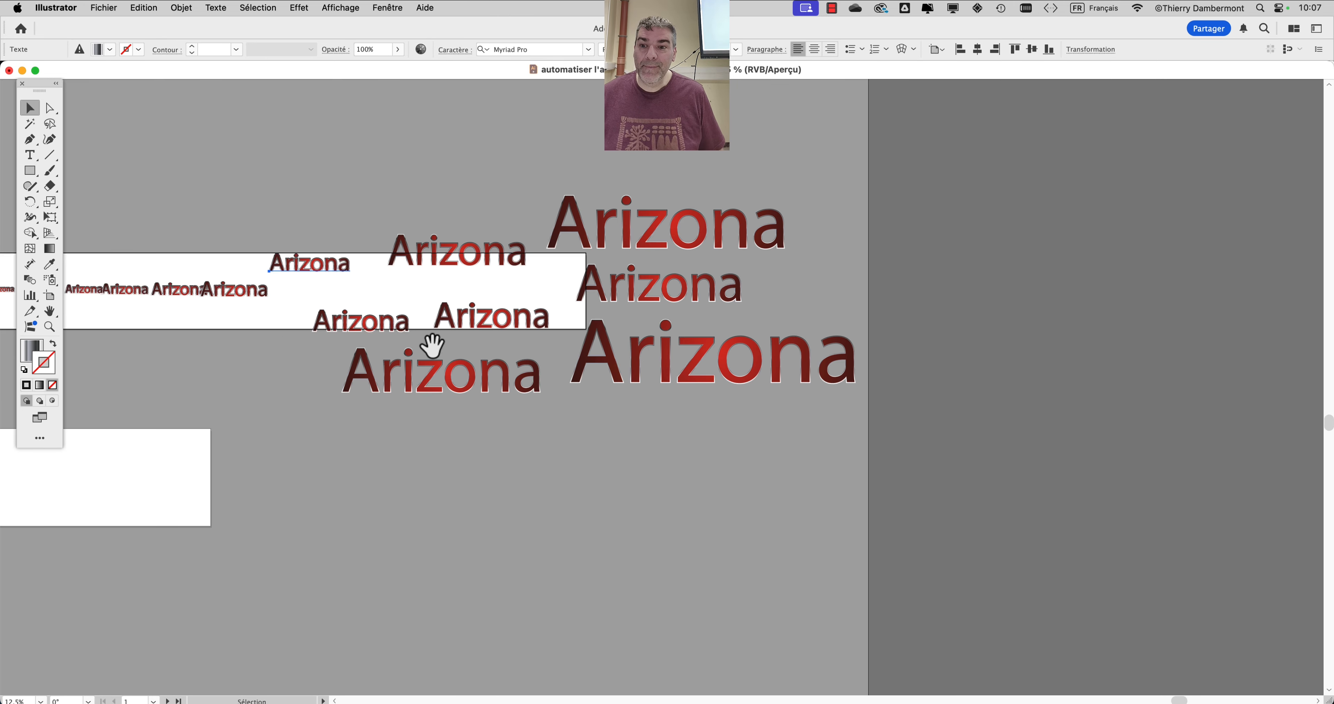
scroll(434, 357, down, 1)
drag(357, 333, 753, 273)
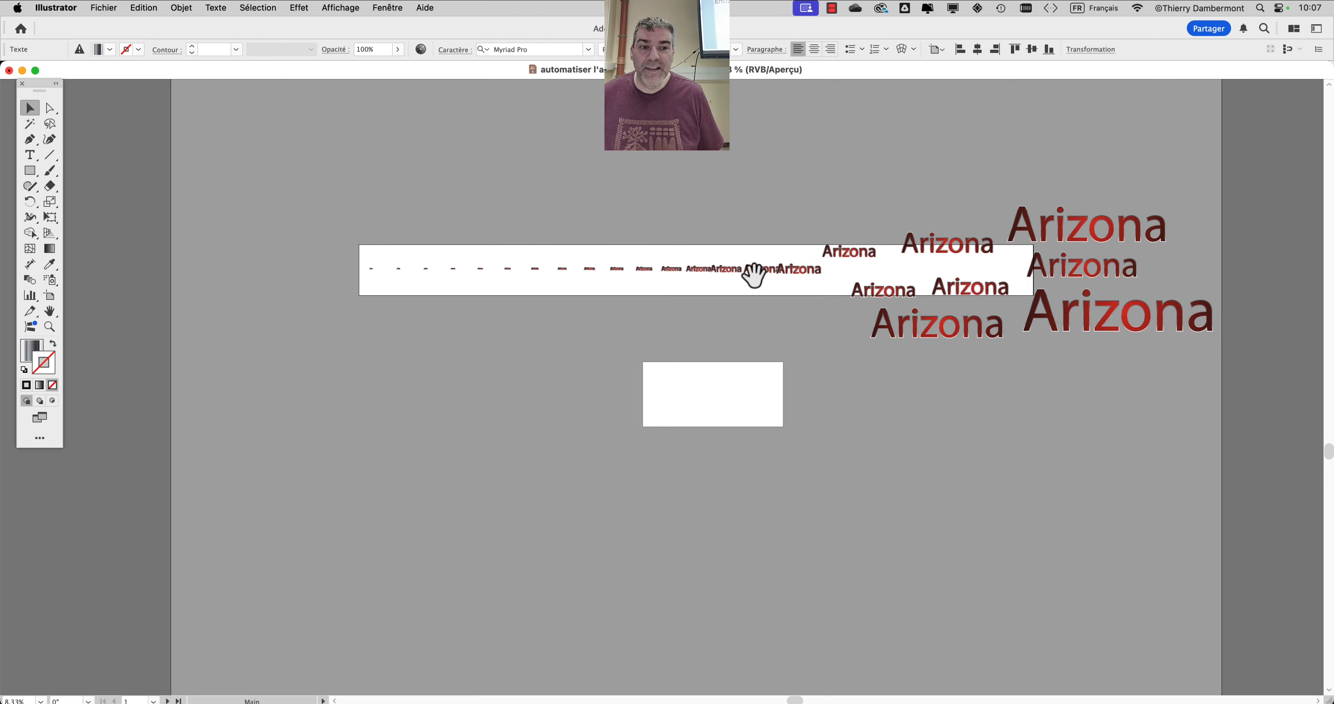
Save the document under the new name "automatiser l'agrandissement - 03.ai" in Illustrator 2020 format with the default options
click(111, 15)
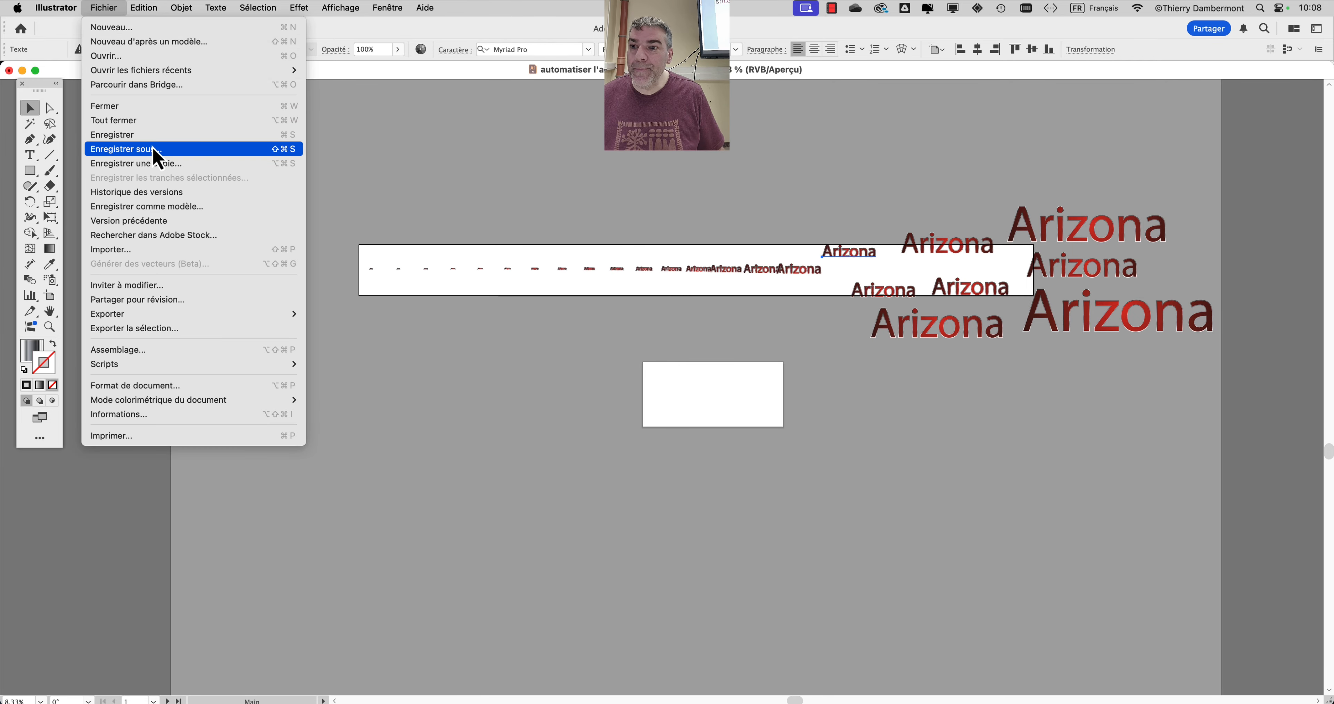
click(118, 150)
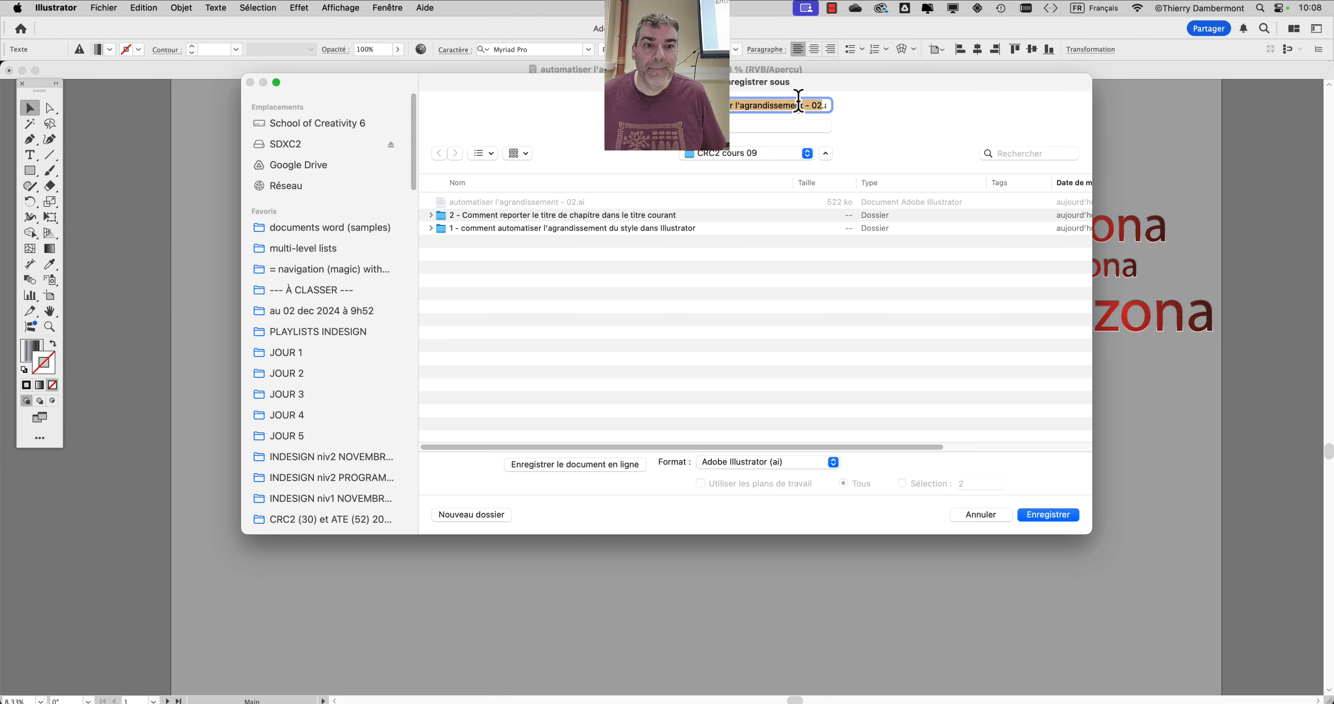
click(822, 106)
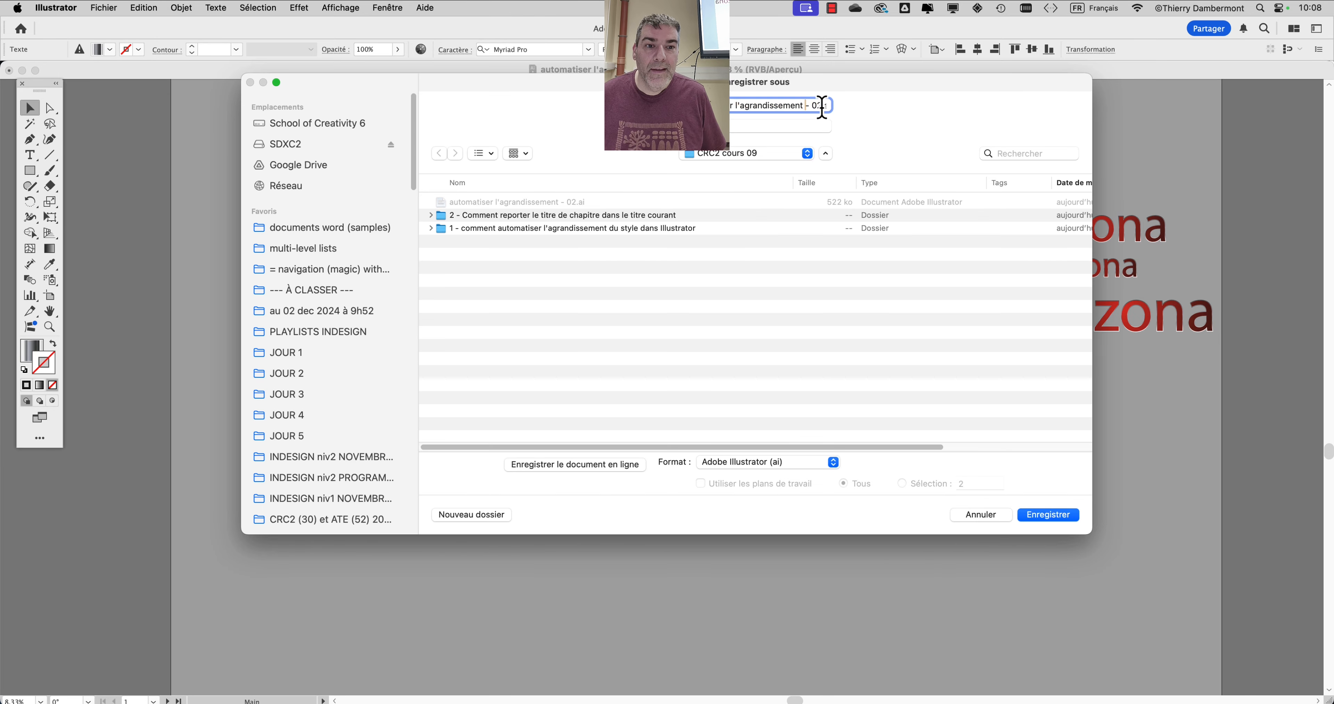
key(BackSpace)
text(3)
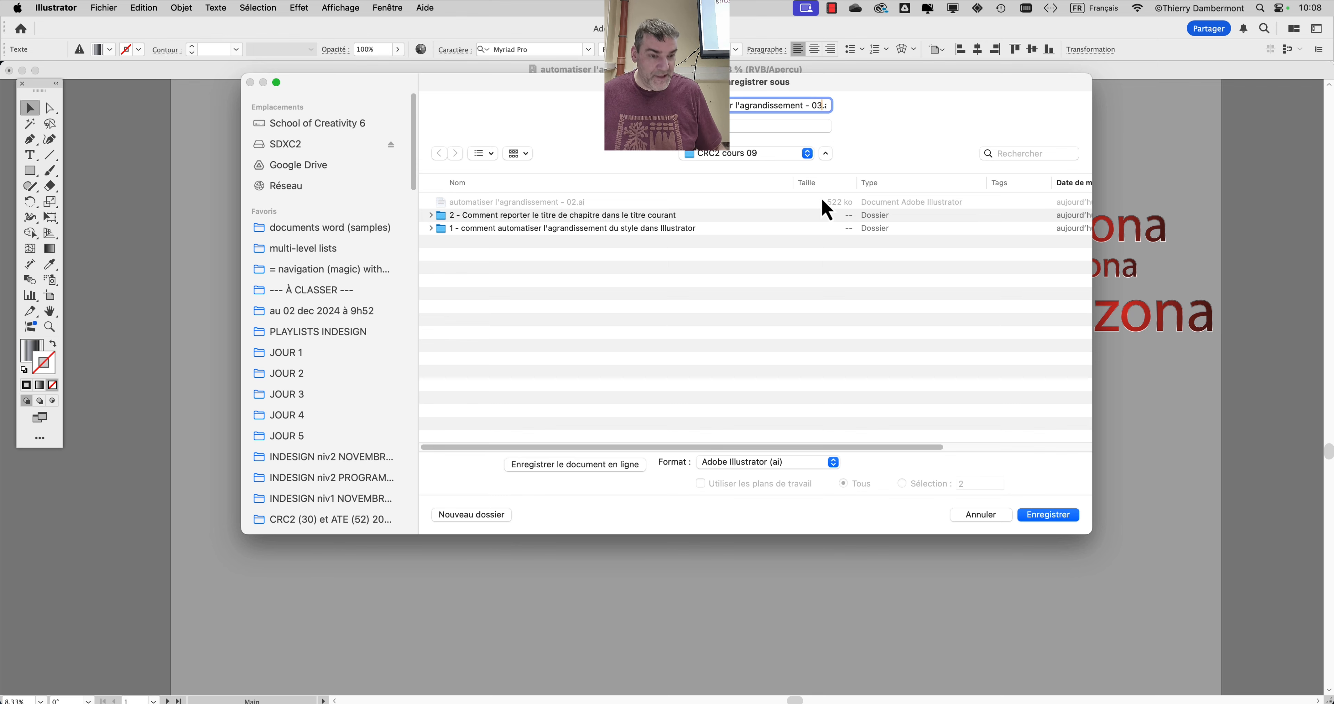
click(1040, 515)
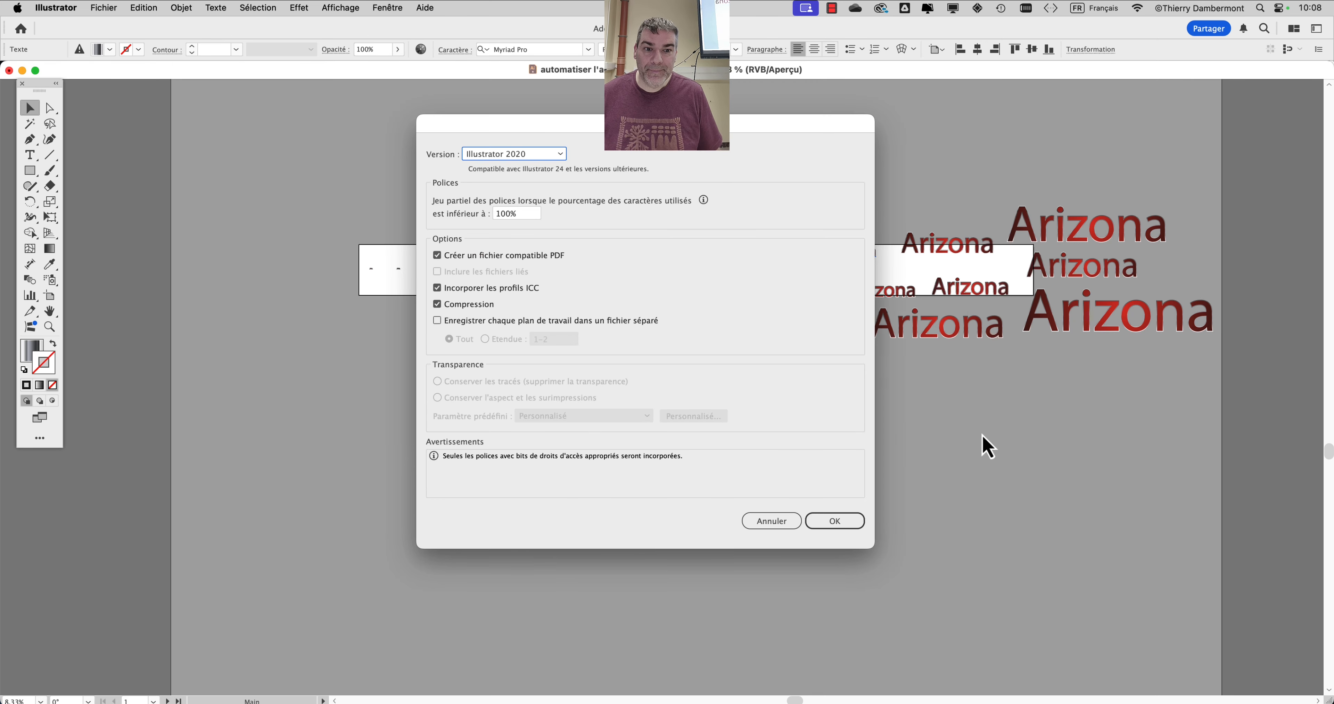
click(843, 527)
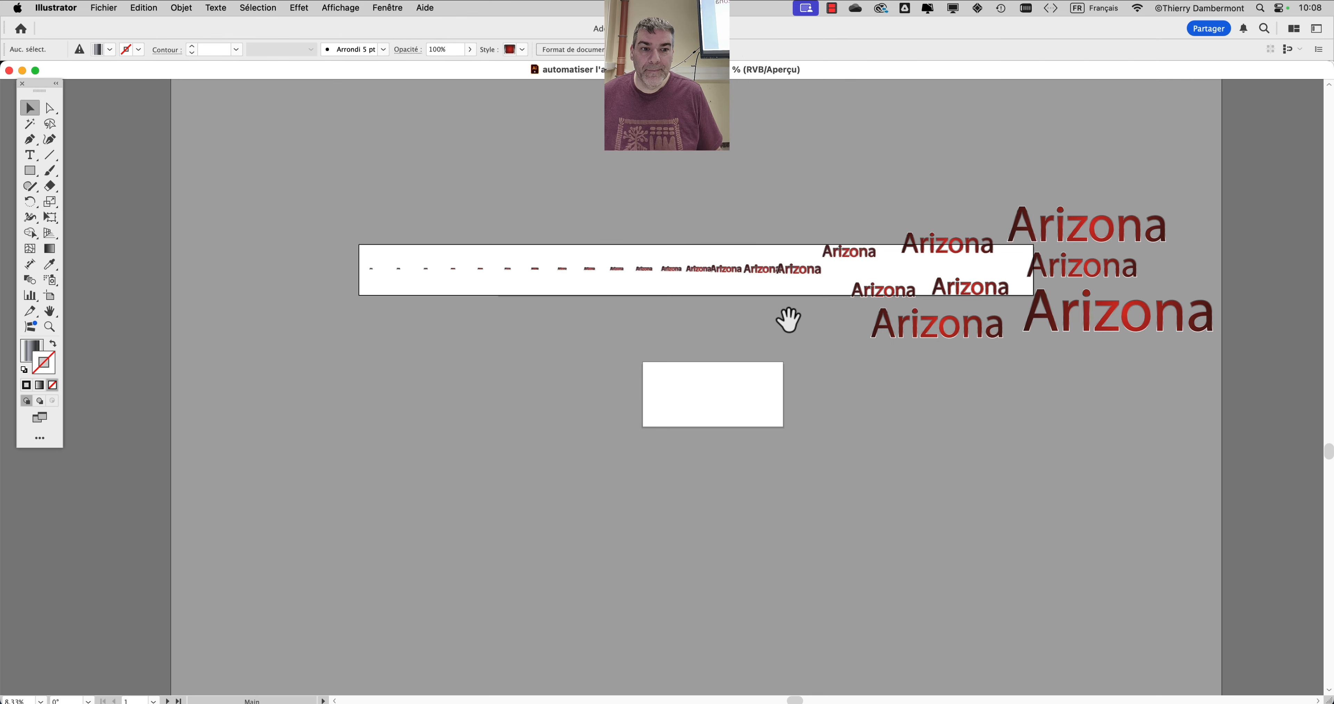